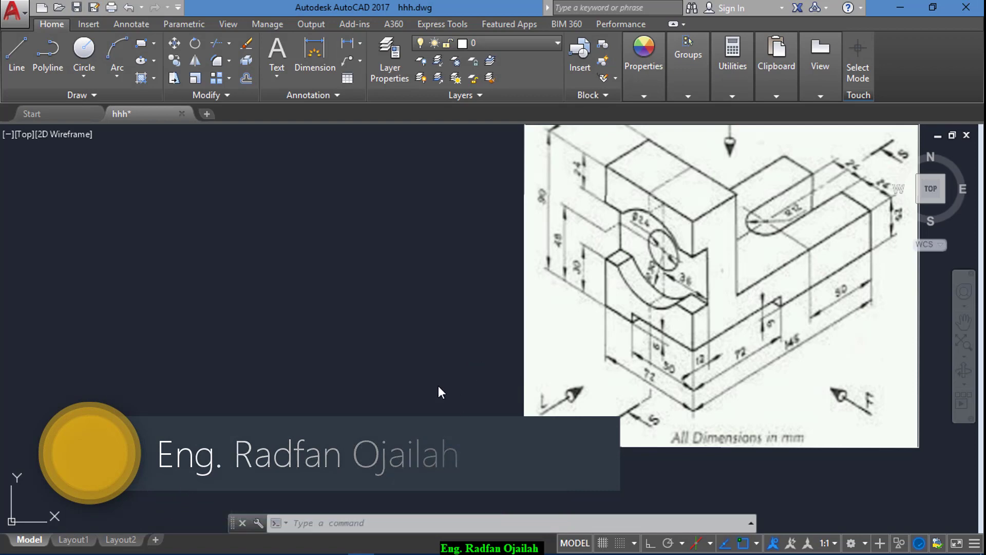
type("l")
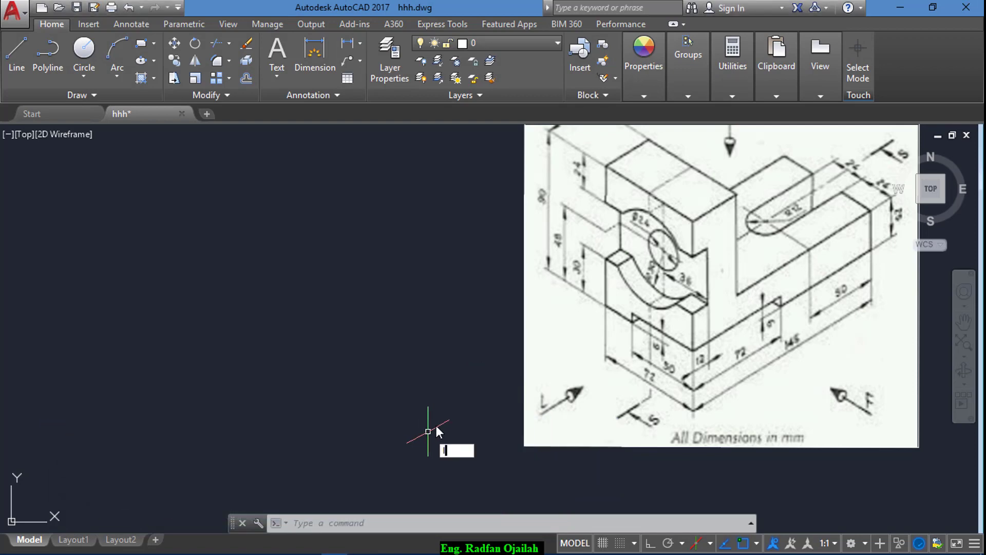
- With Ortho on, draw the 145-long isometric bottom edge at 150°
key("Return")
left_click(461, 368)
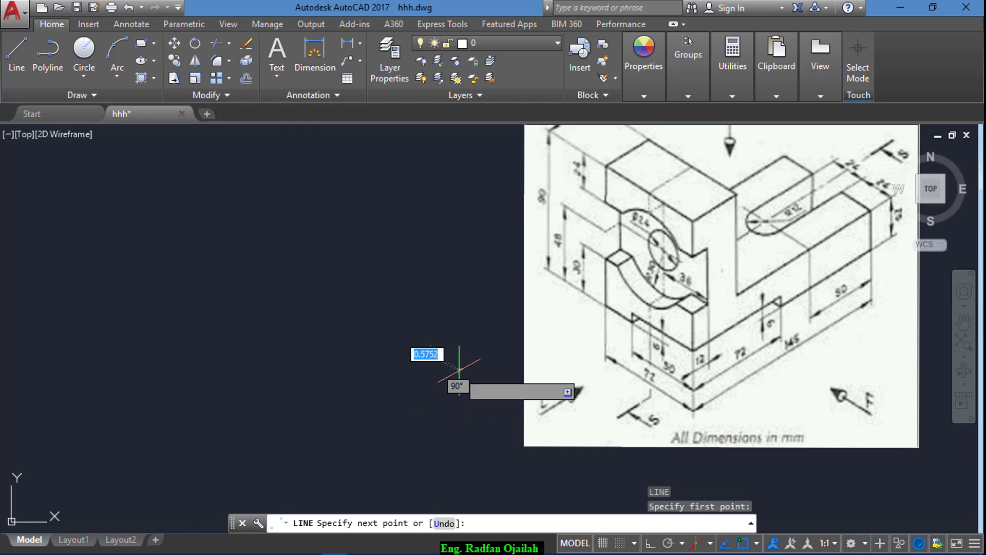
key("Escape")
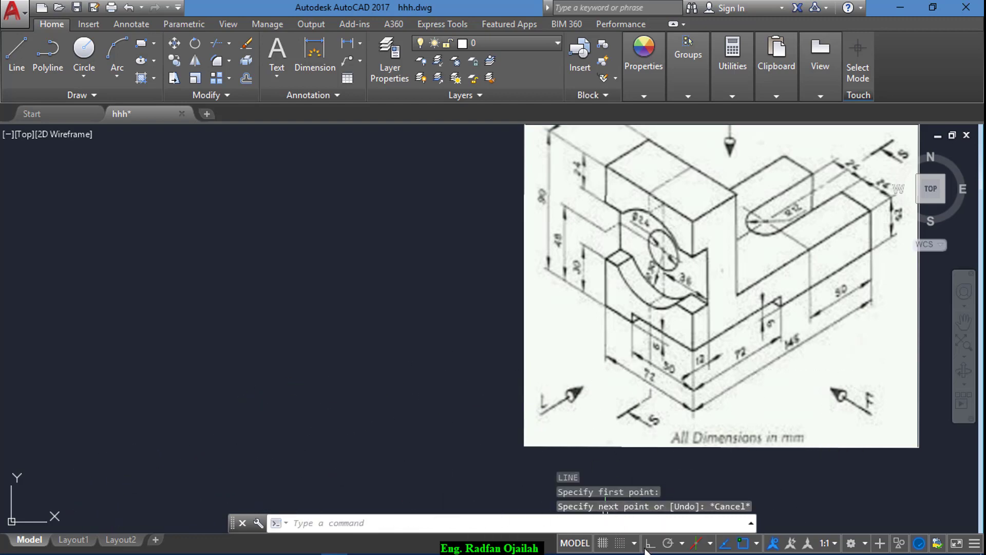
key("F8")
key("Return")
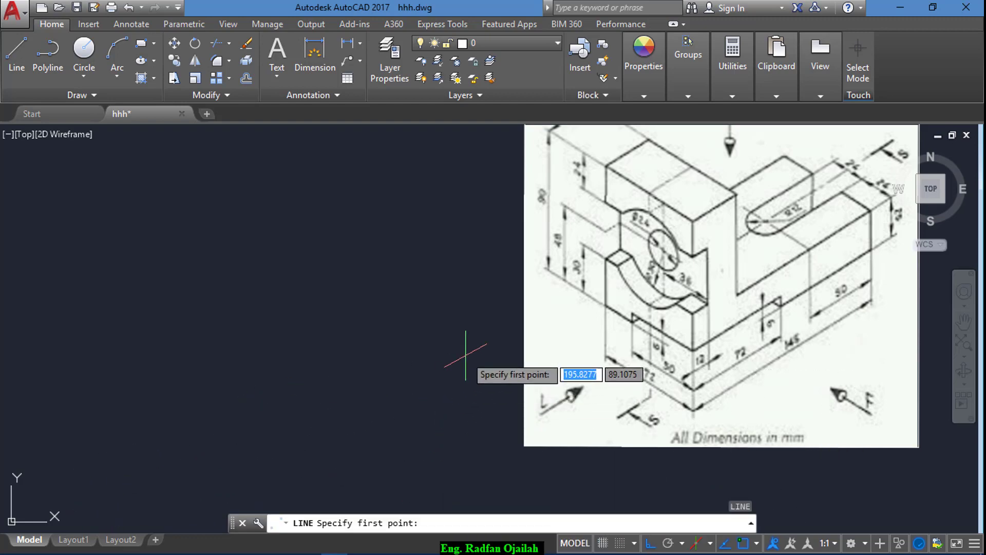
left_click(467, 355)
type("145")
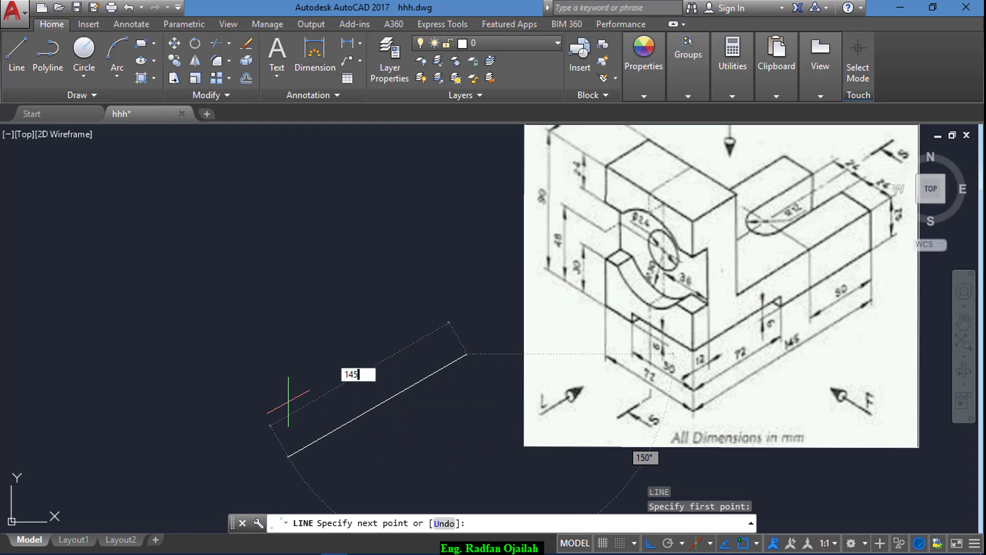
key("Return")
scroll(308, 385, "down", 4)
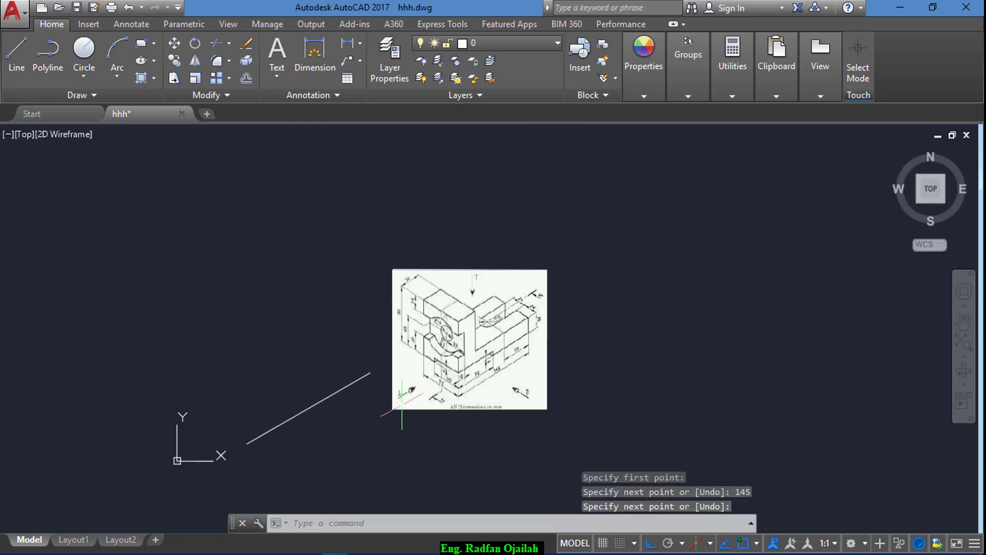
key("Return")
left_click(612, 359)
- Enlarge the reference image by dragging its lower-right corner grip outward
left_click(511, 434)
left_click(551, 409)
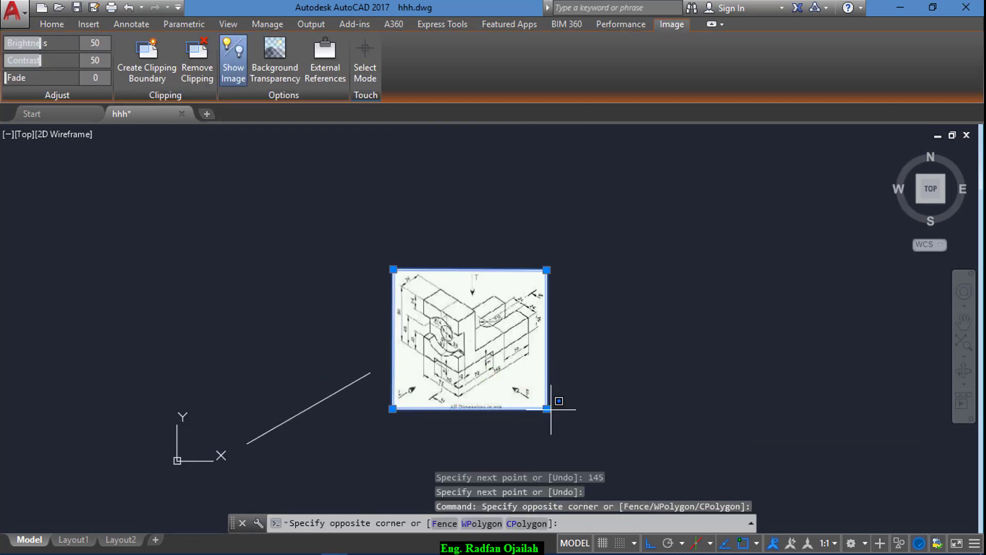
left_click(547, 405)
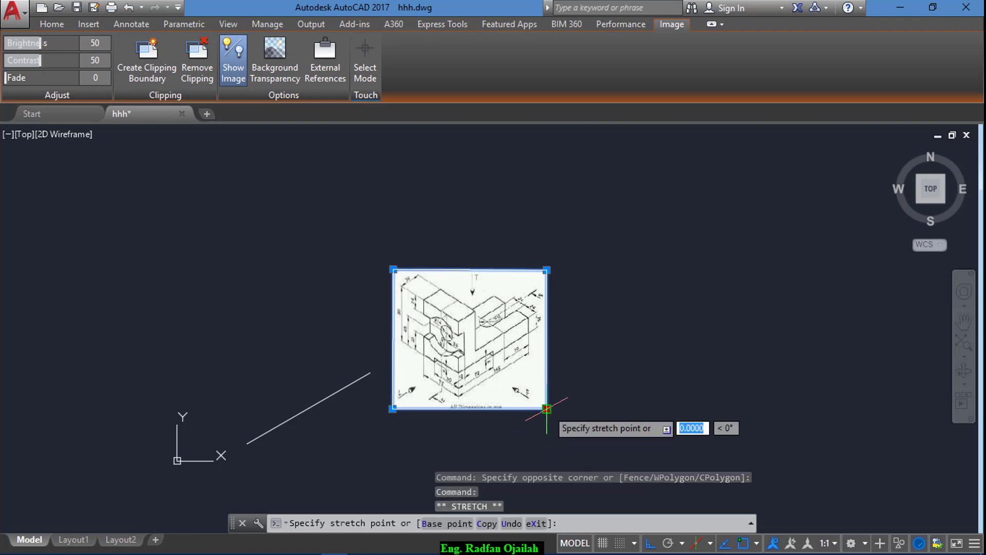
left_click(597, 455)
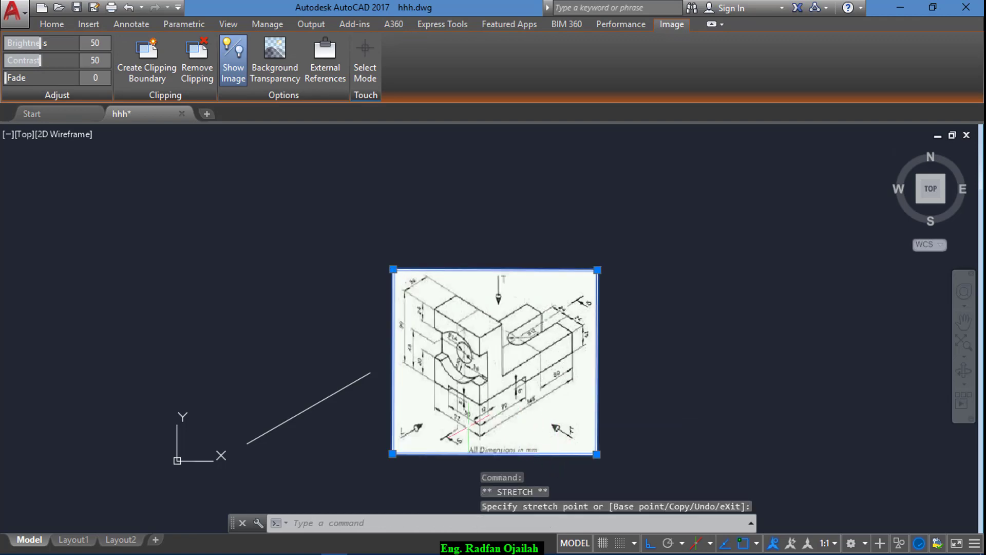
scroll(246, 438, "up", 2)
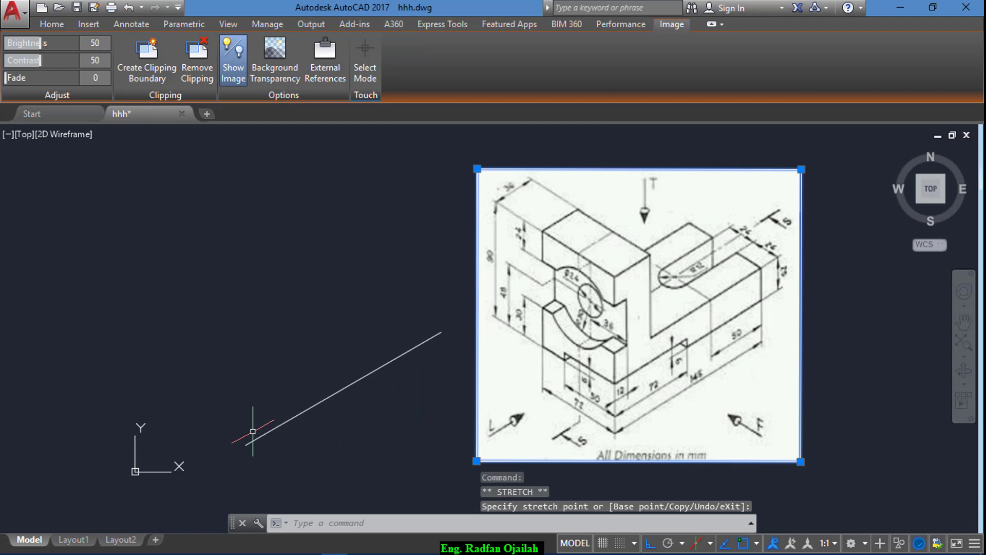
key("Escape")
type("l")
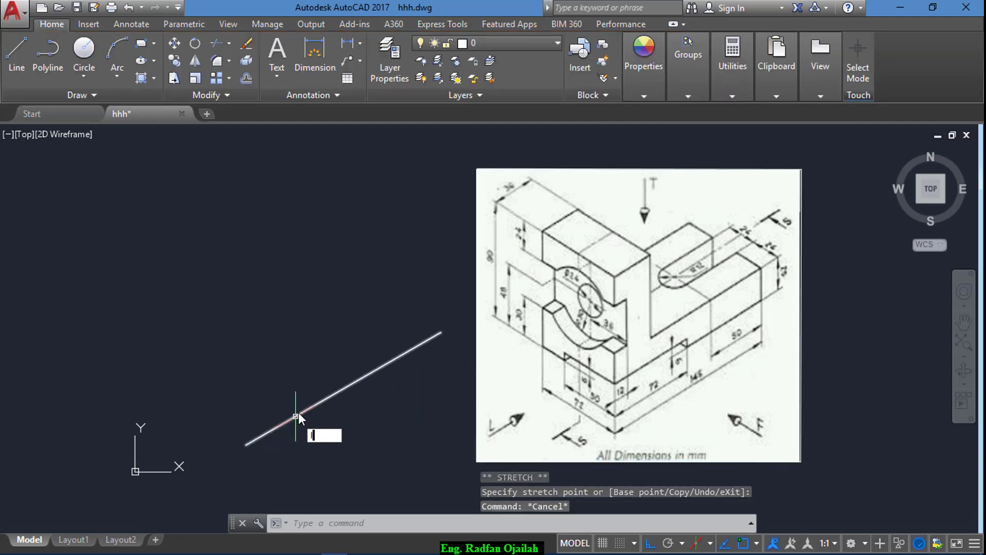
- Draw a 25-unit vertical edge up from the baseline's right end
key("Return")
left_click(441, 333)
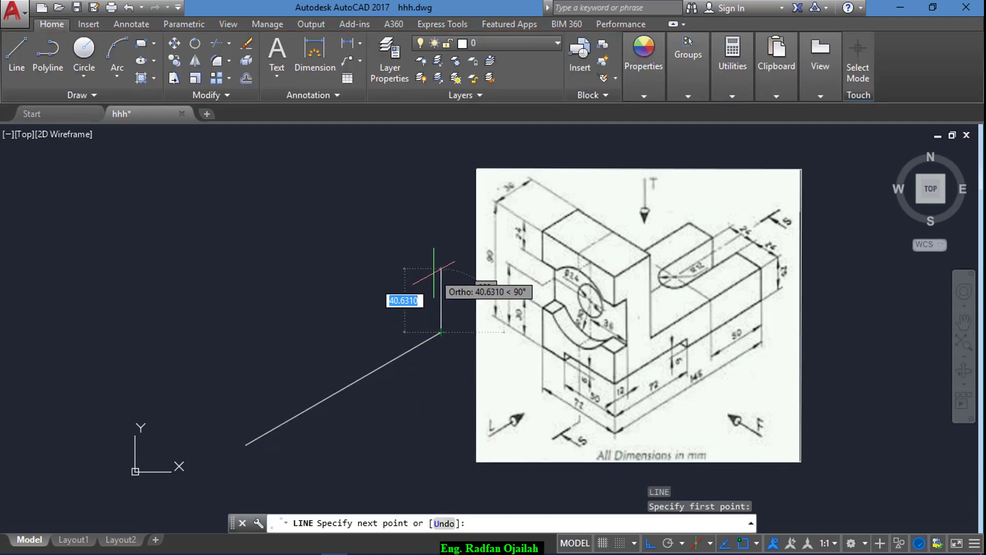
type("1")
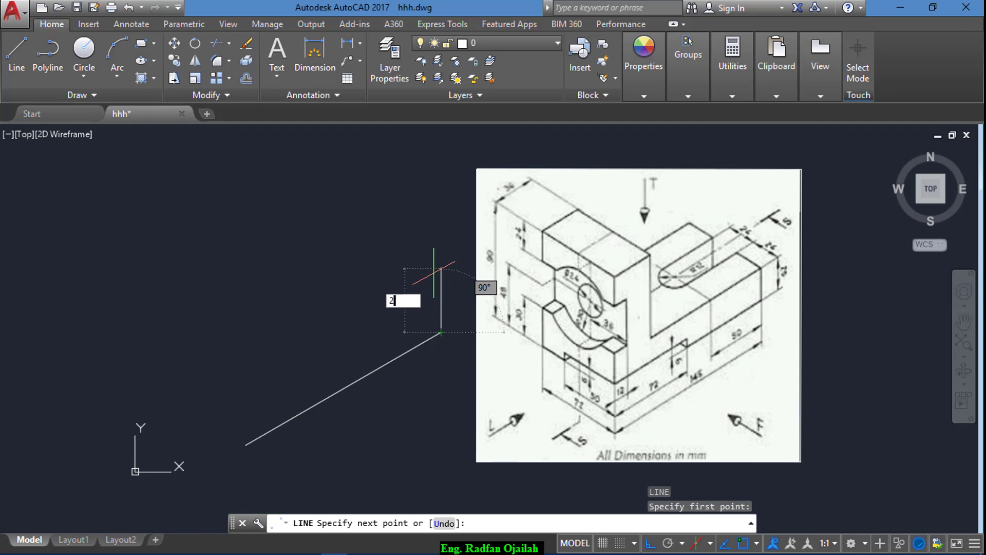
key("Return")
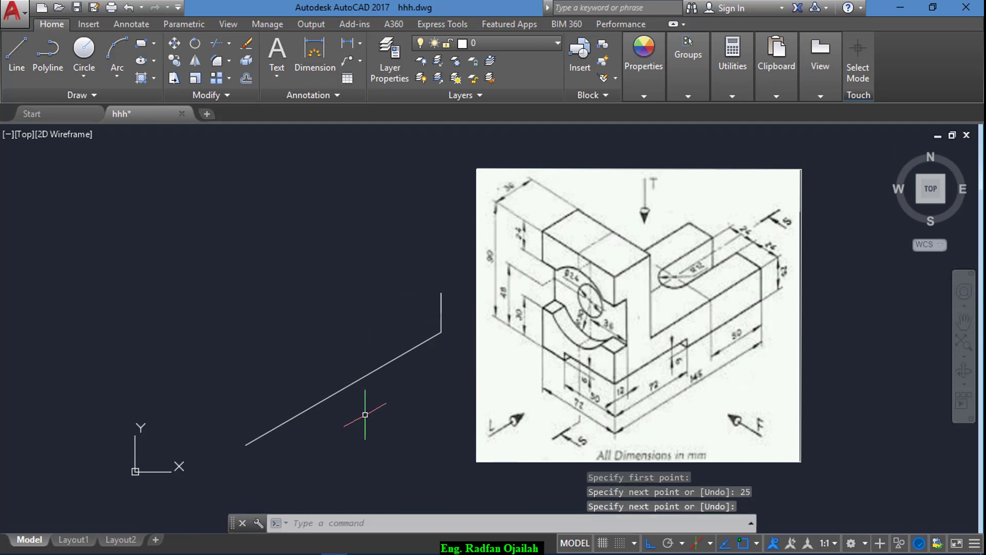
type("co")
- Copy the baseline up 25 to the top of the vertical edge
key("Return")
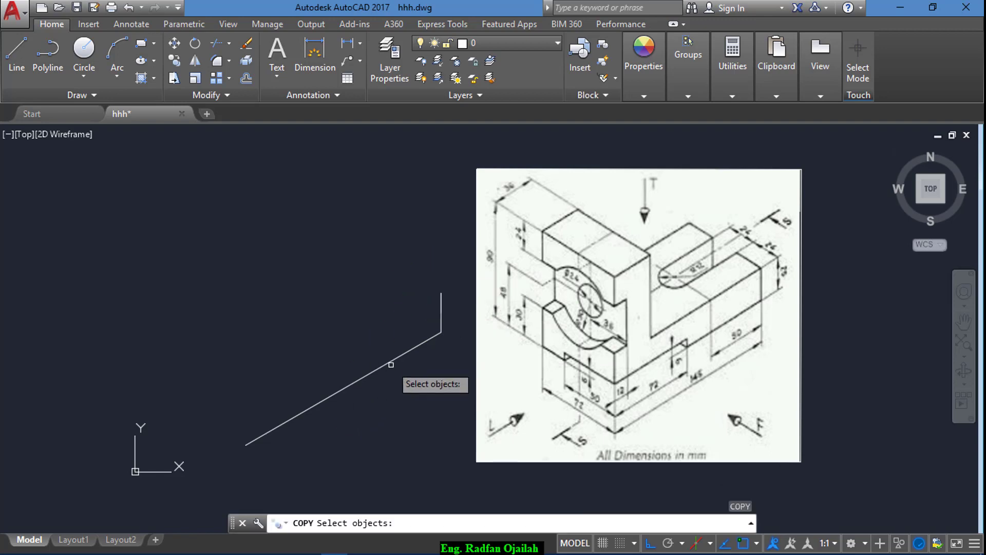
left_click(393, 358)
key("Return")
left_click(441, 333)
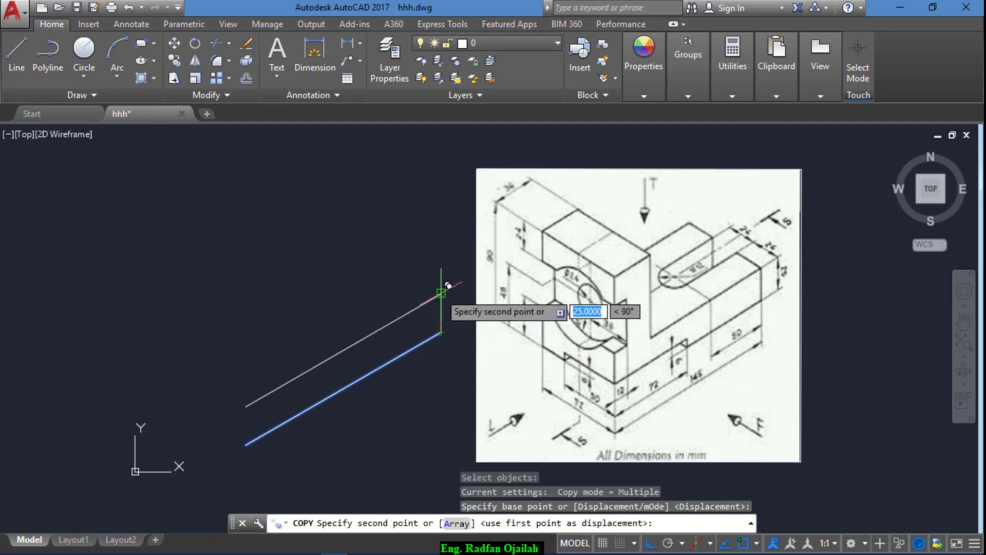
left_click(441, 294)
key("Escape")
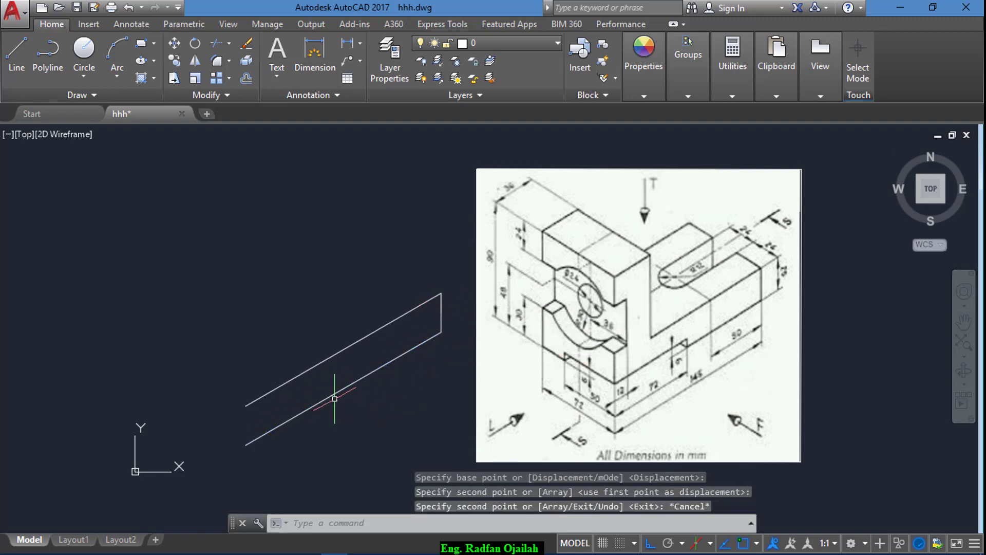
scroll(506, 250, "up", 3)
scroll(517, 271, "up", 3)
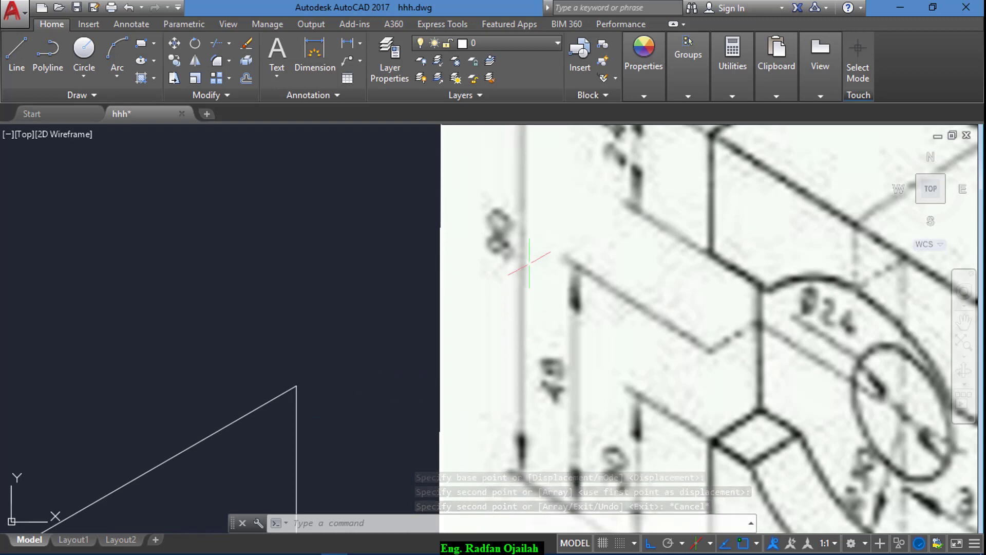
scroll(524, 288, "down", 2)
scroll(528, 270, "down", 2)
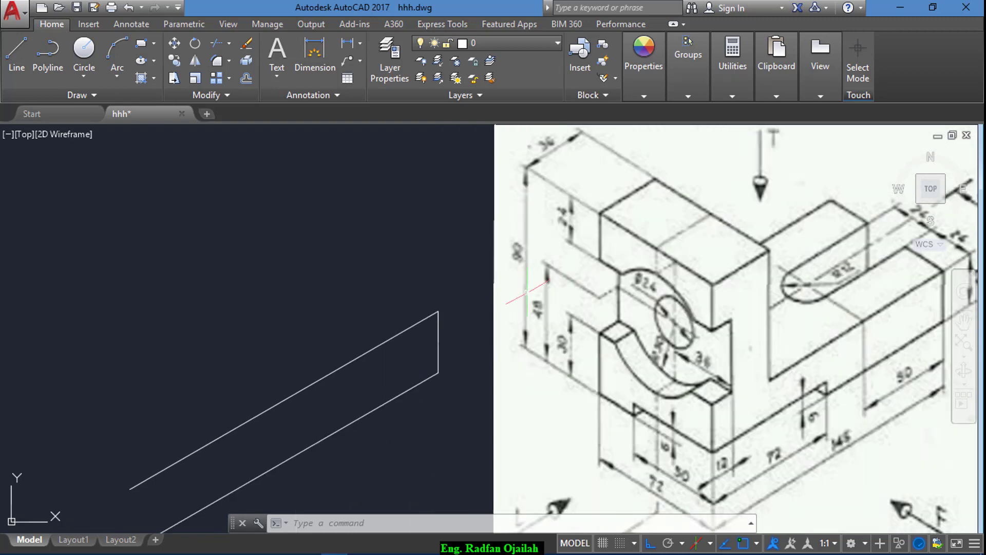
scroll(528, 292, "down", 2)
type("L")
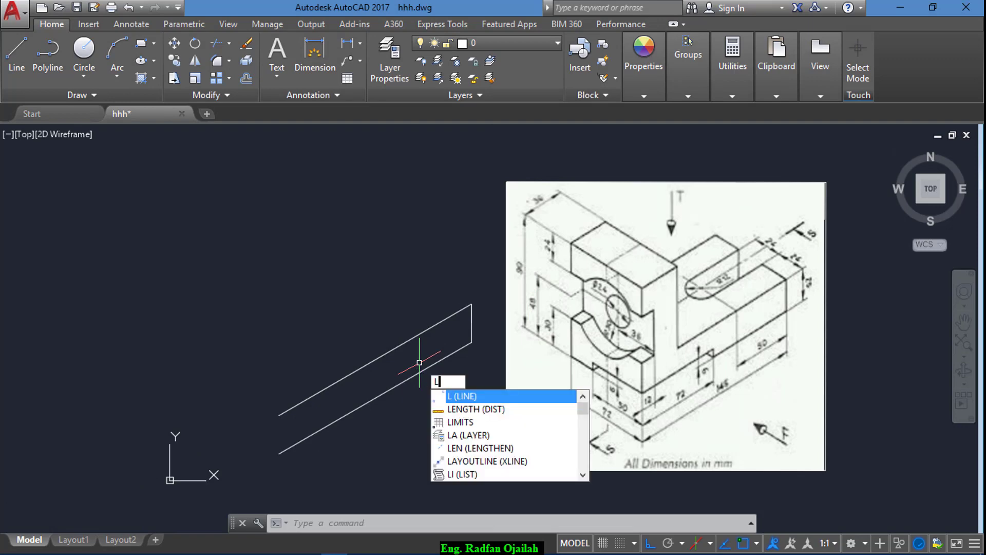
- Draw the 90-tall vertical left edge from the lower baseline's left end
key("Return")
left_click(279, 453)
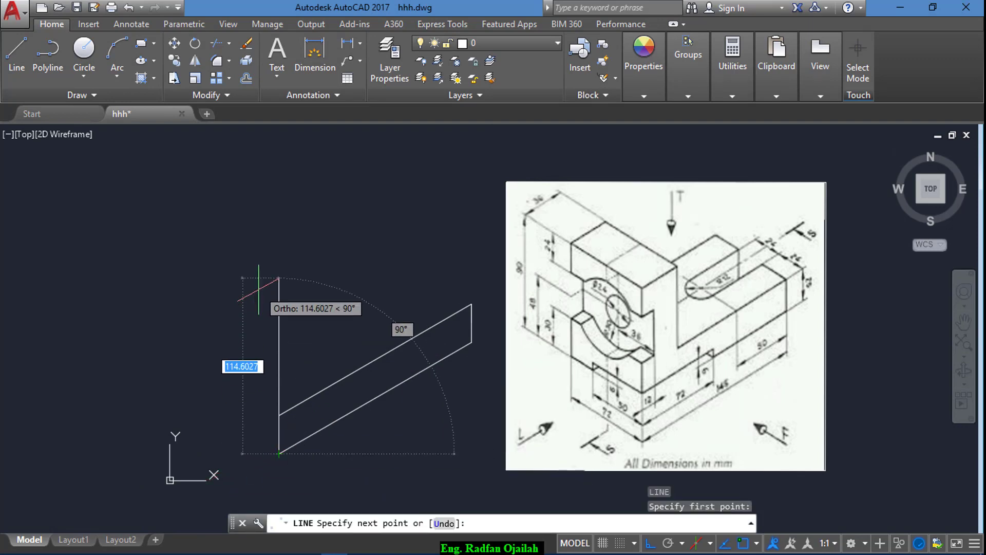
type("90")
key("Return")
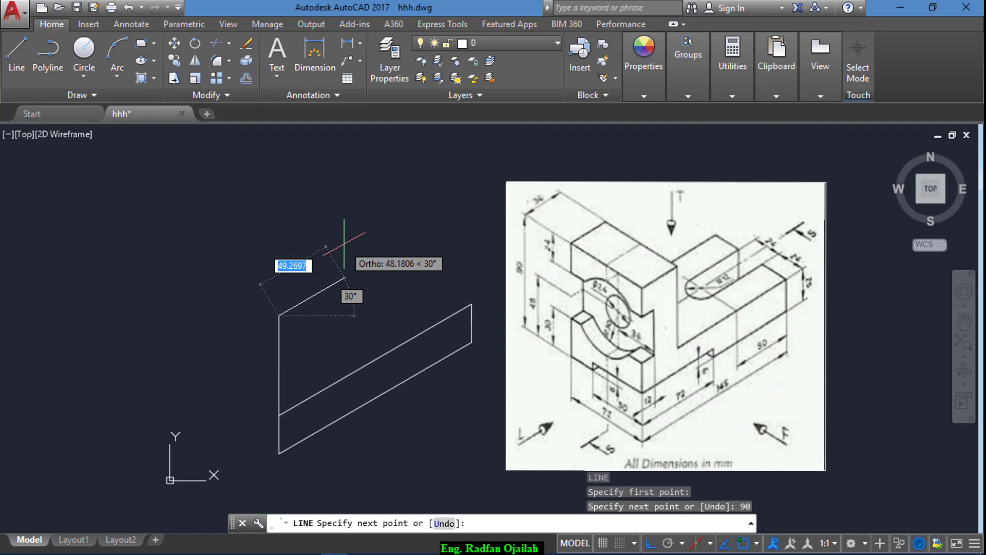
key("Escape")
scroll(546, 198, "up", 5)
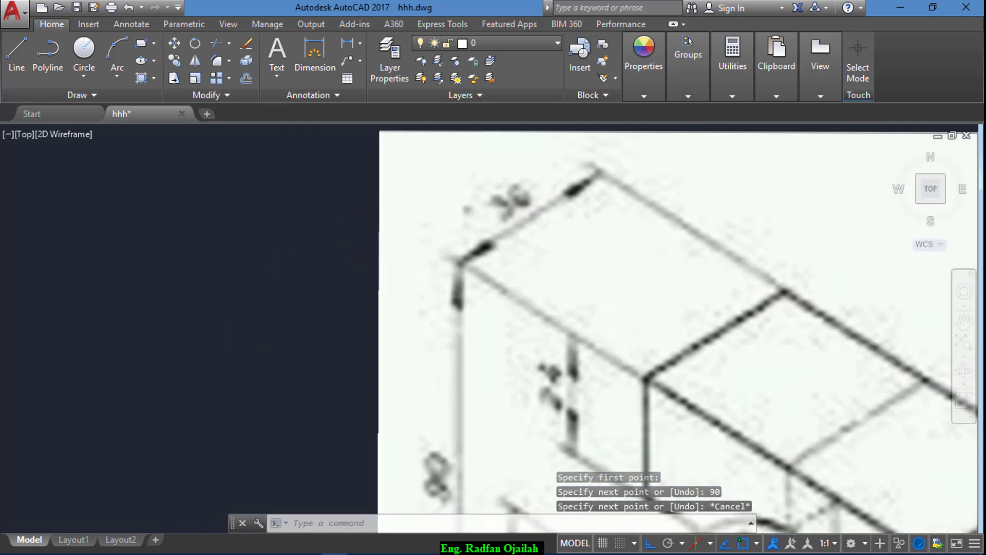
scroll(557, 216, "down", 5)
- Draw a 30-long isometric top edge, then drop vertically to the upper baseline
key("l")
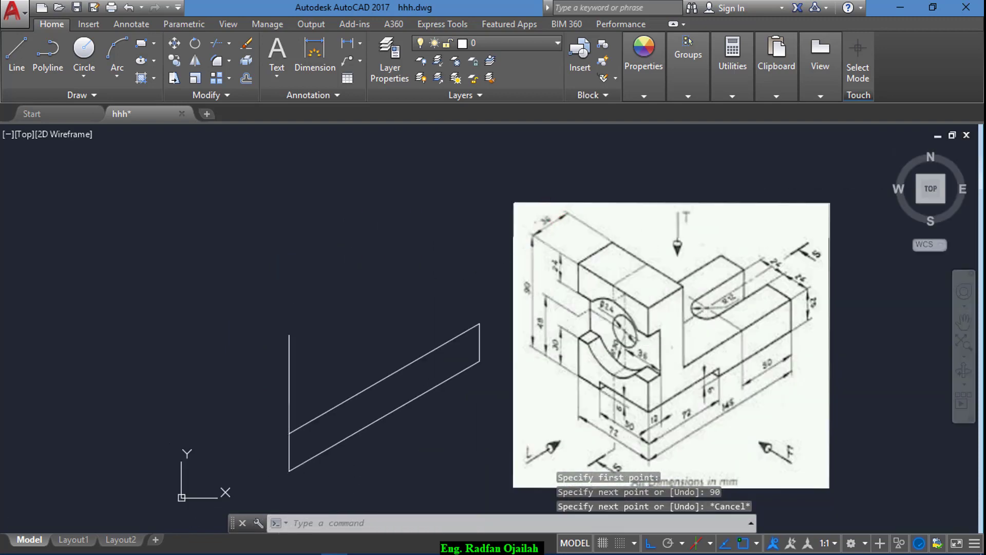
key("Return")
left_click(288, 335)
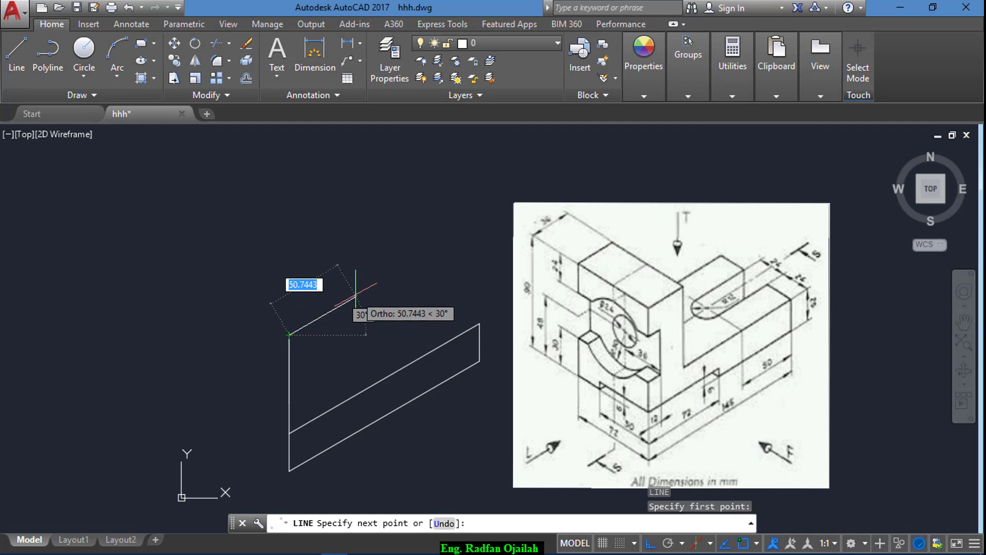
type("30")
key("Return")
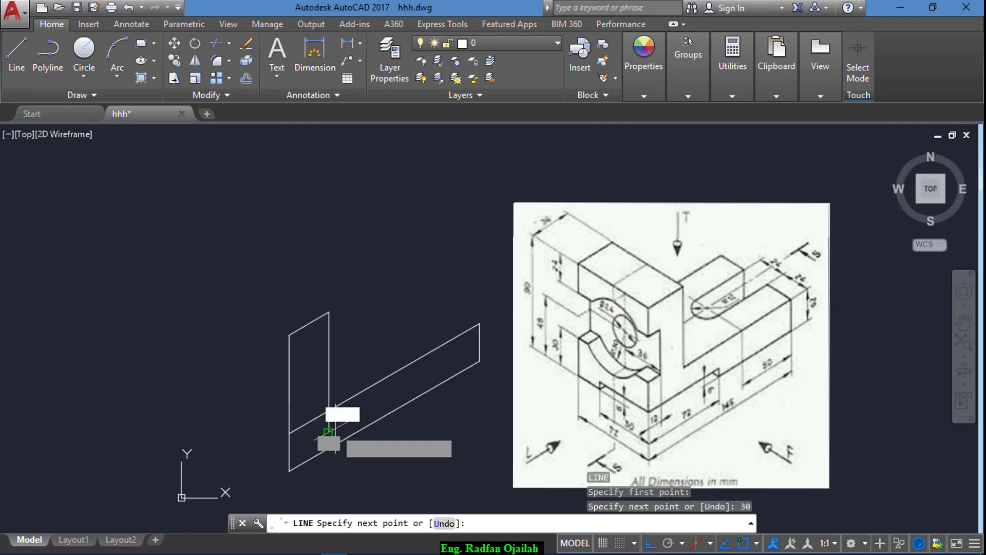
left_click(330, 433)
key("Return")
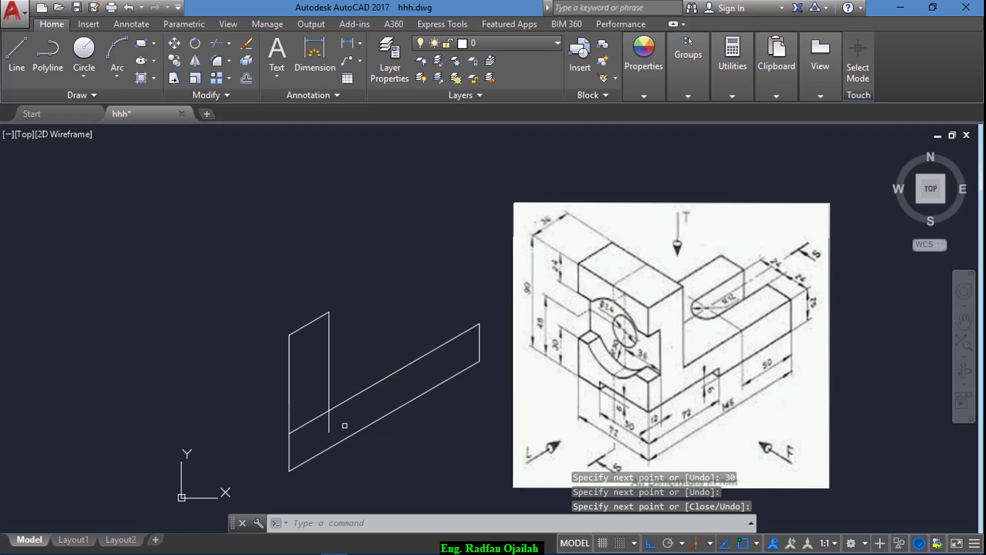
type("tr")
- Trim the stub hanging below the upper baseline
key("Return")
key("Return")
left_click(330, 423)
key("Escape")
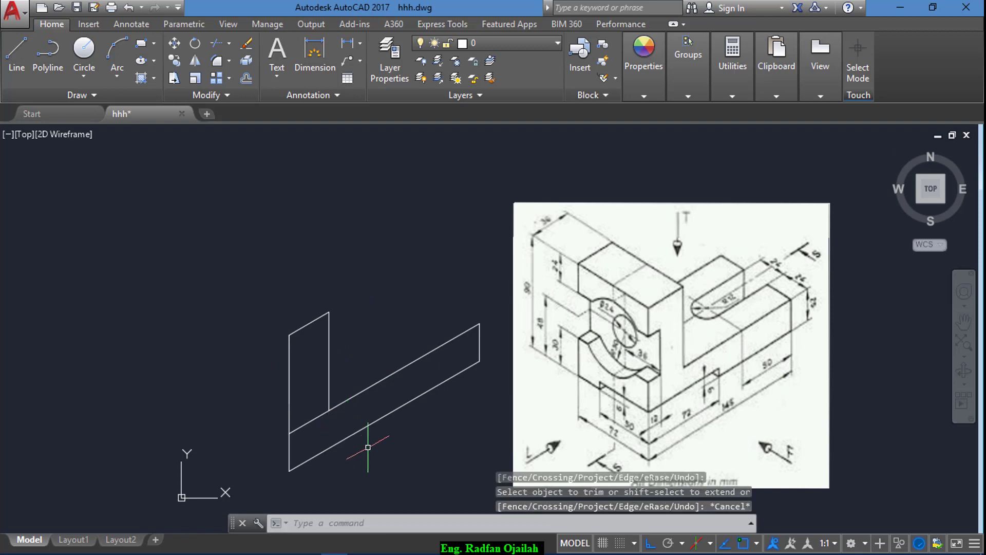
type("l")
- Draw the base step: a 72-long isometric edge, 6-unit rise, and return line
key("Return")
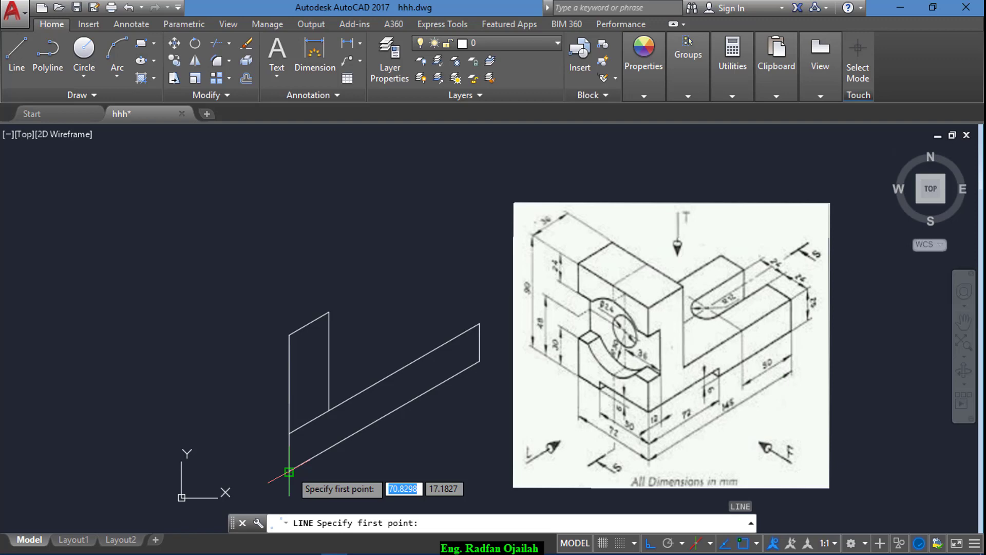
left_click(289, 470)
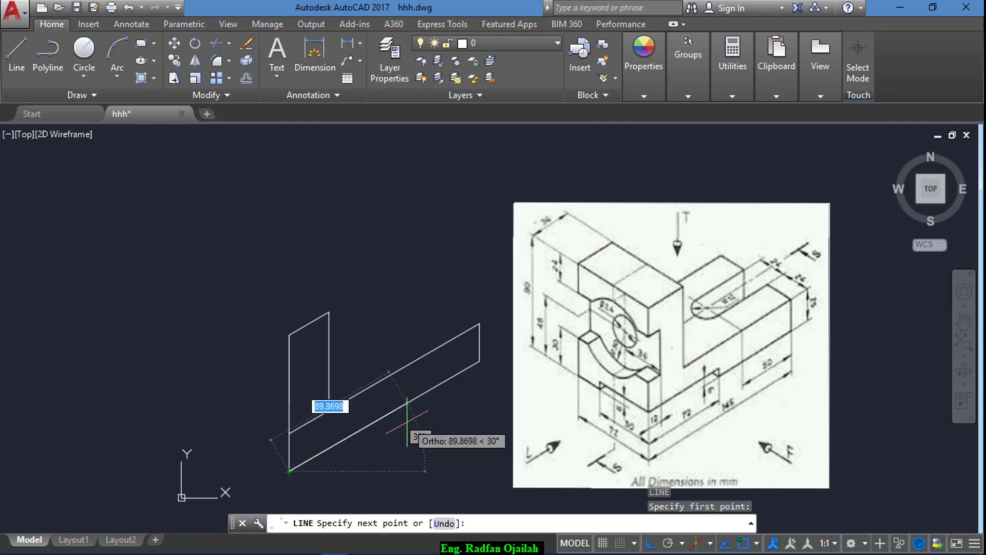
type("72")
key("Return")
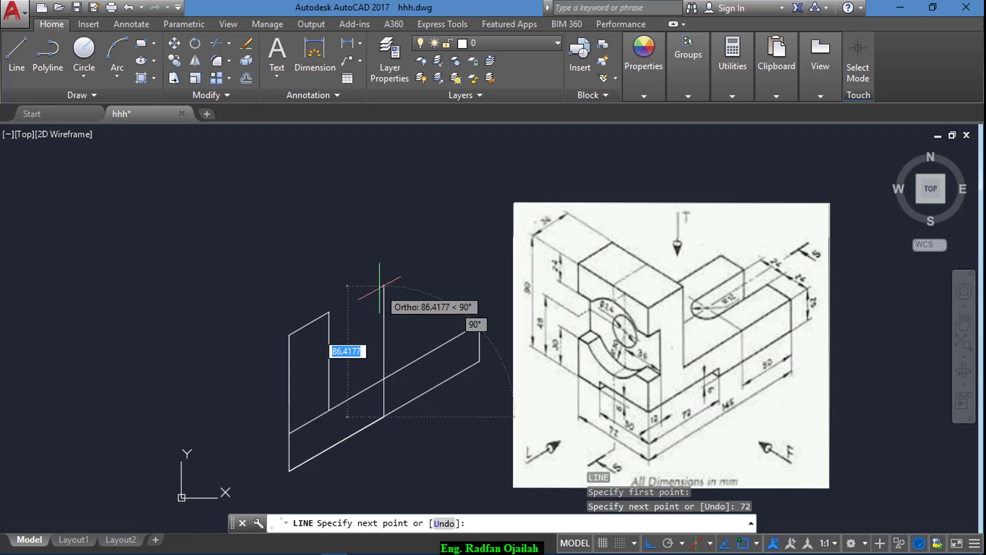
type("6")
key("Return")
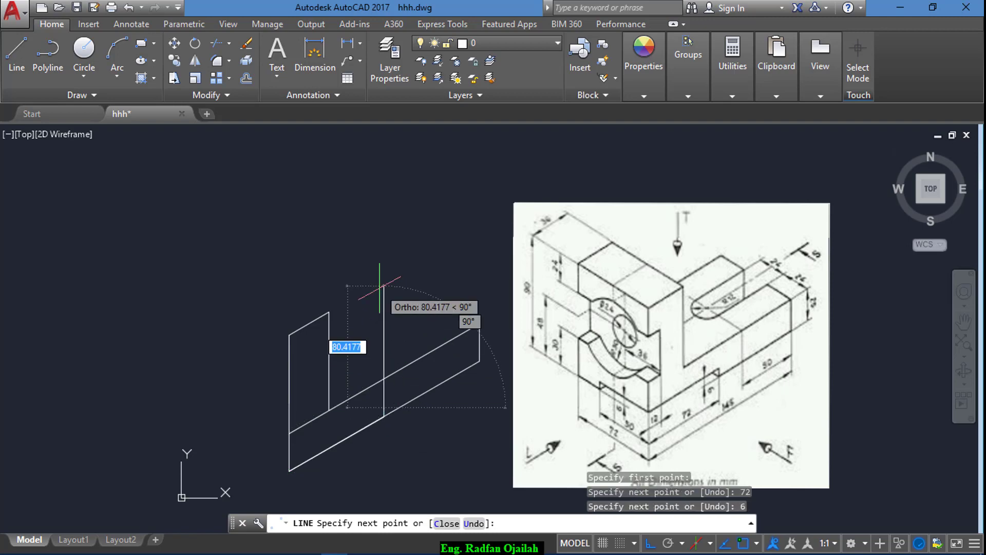
left_click(290, 462)
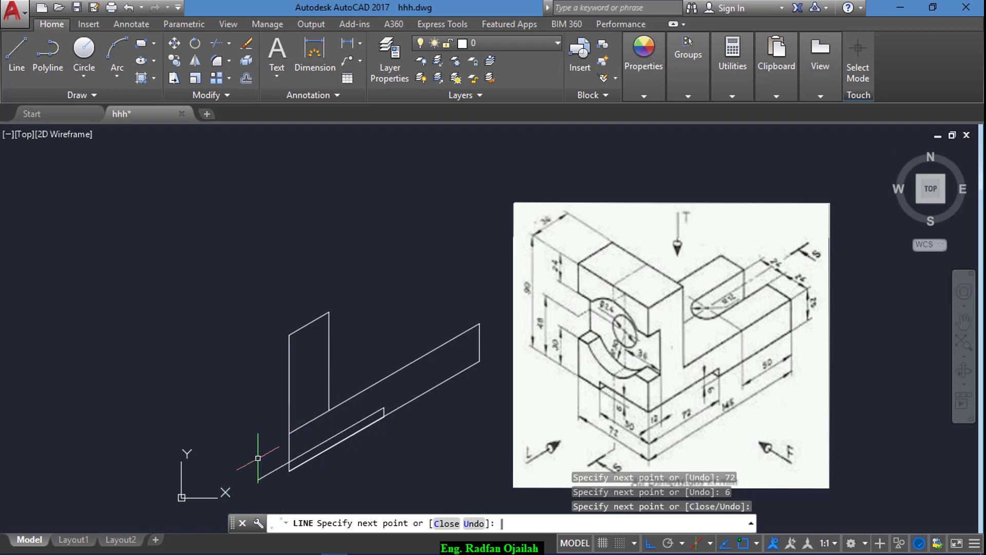
key("Return")
type("tr")
- Trim the extra lines around the step and delete the stray line below the base
key("Return")
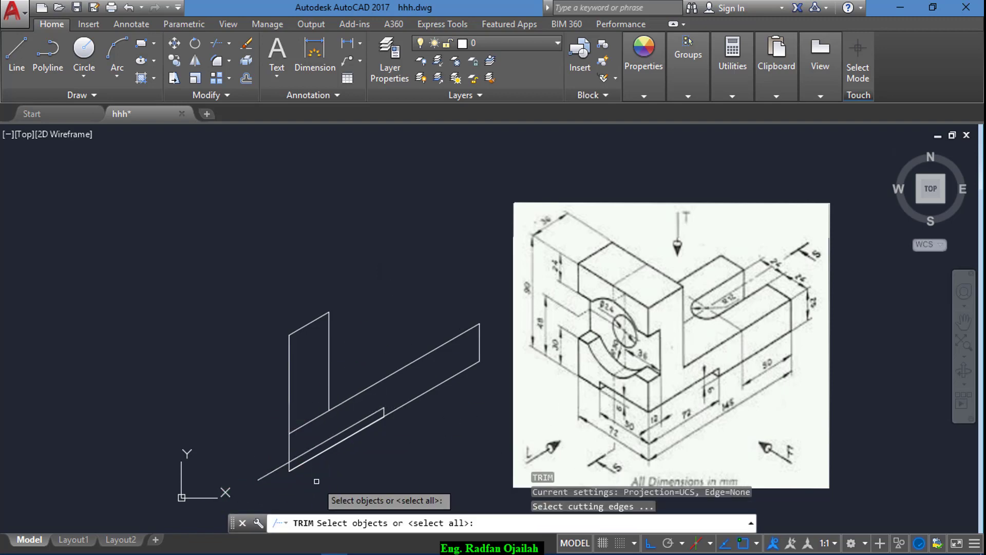
key("Return")
left_click(313, 465)
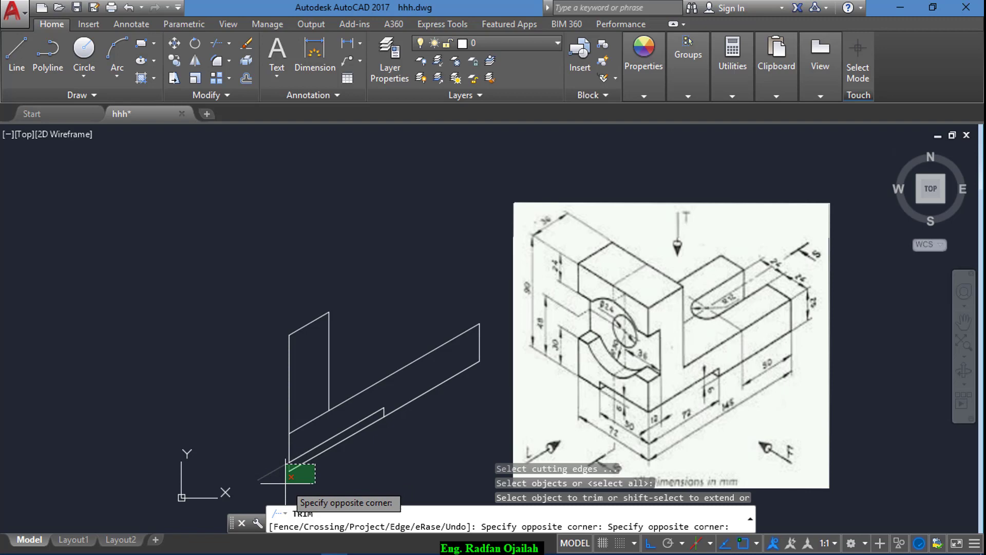
left_click(314, 486)
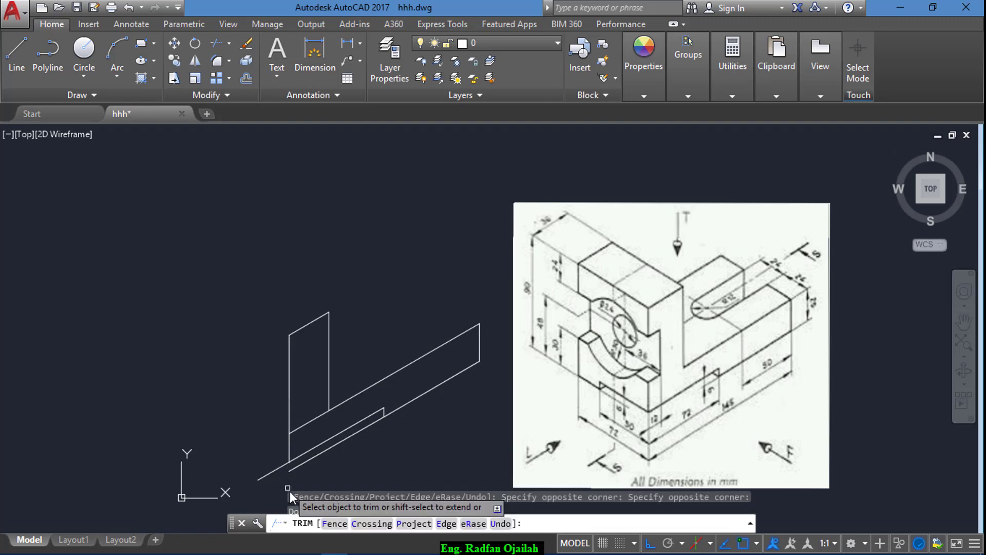
key("Return")
left_click(316, 461)
key("Delete")
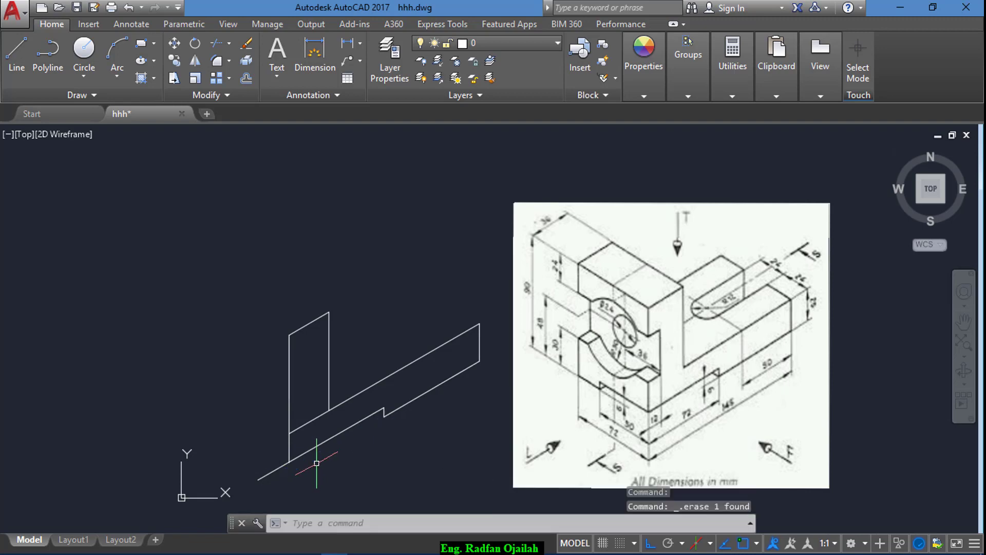
type("tr")
key("Return")
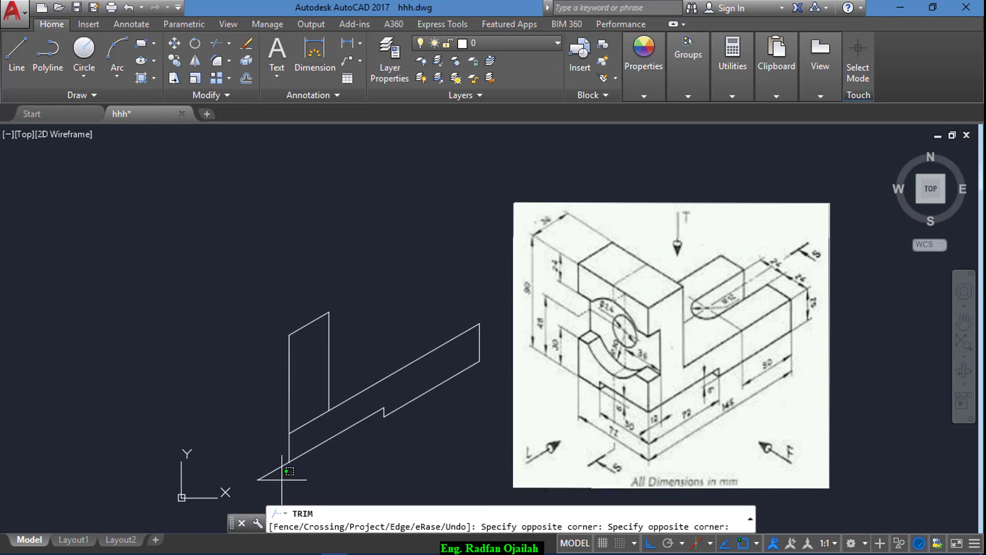
key("Return")
key("Escape")
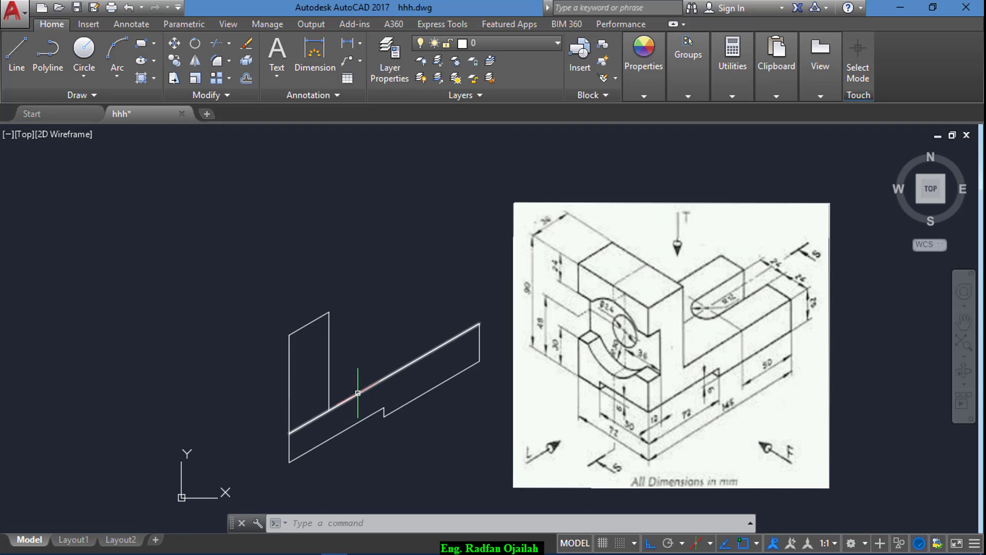
type("l")
- In Isoplane Left, draw a 72-unit top edge and 90-unit vertical edge from the upright's corner
key("Return")
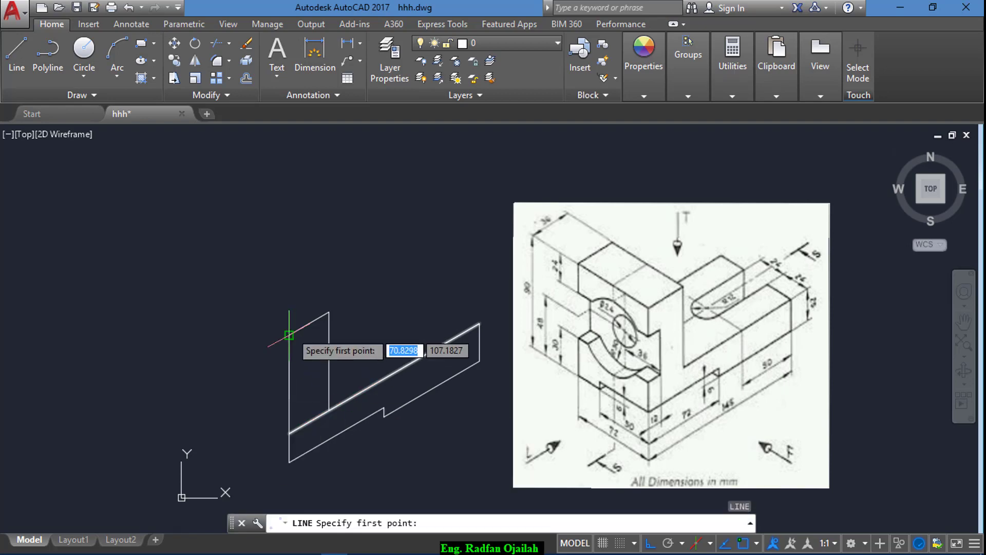
left_click(288, 335)
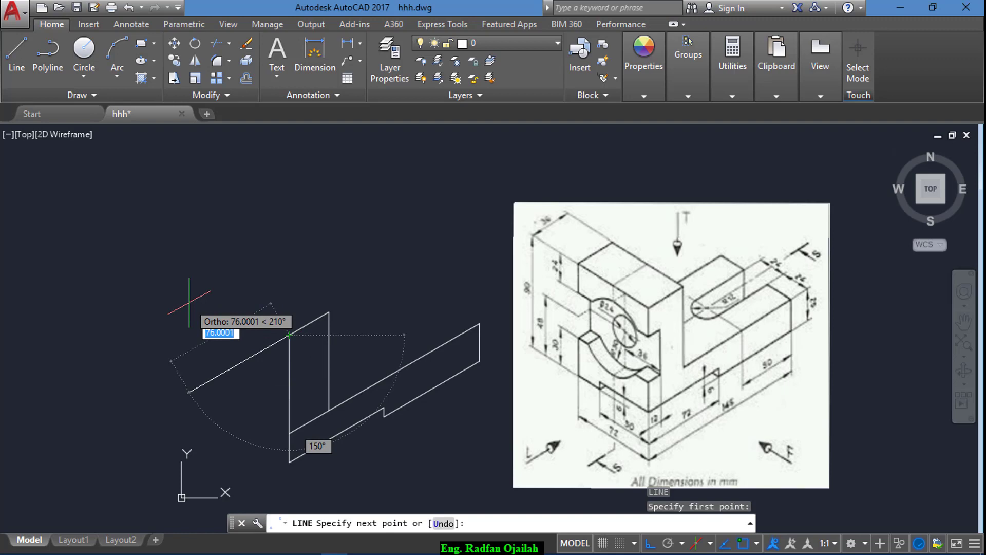
type("72")
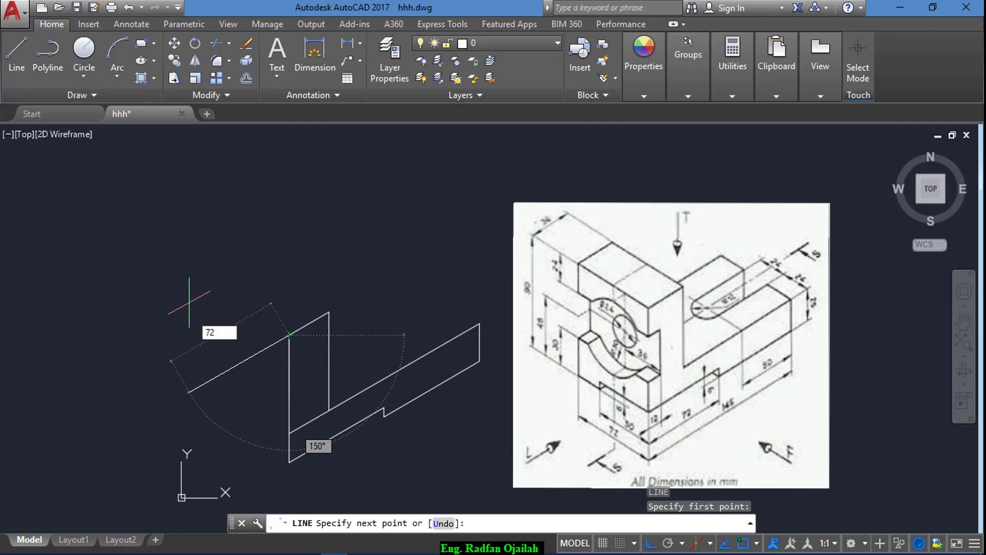
key("Escape")
key("Return")
key("Return")
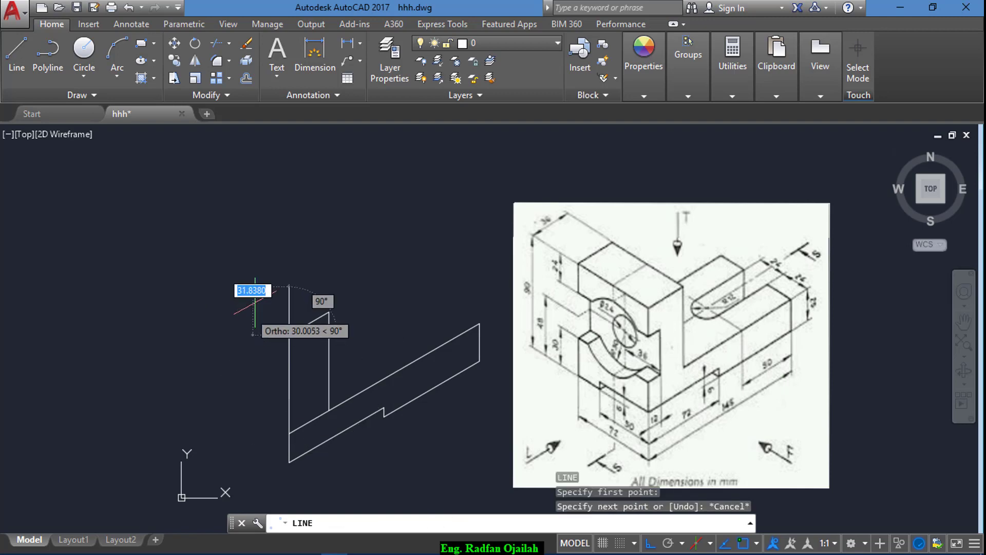
key("F5")
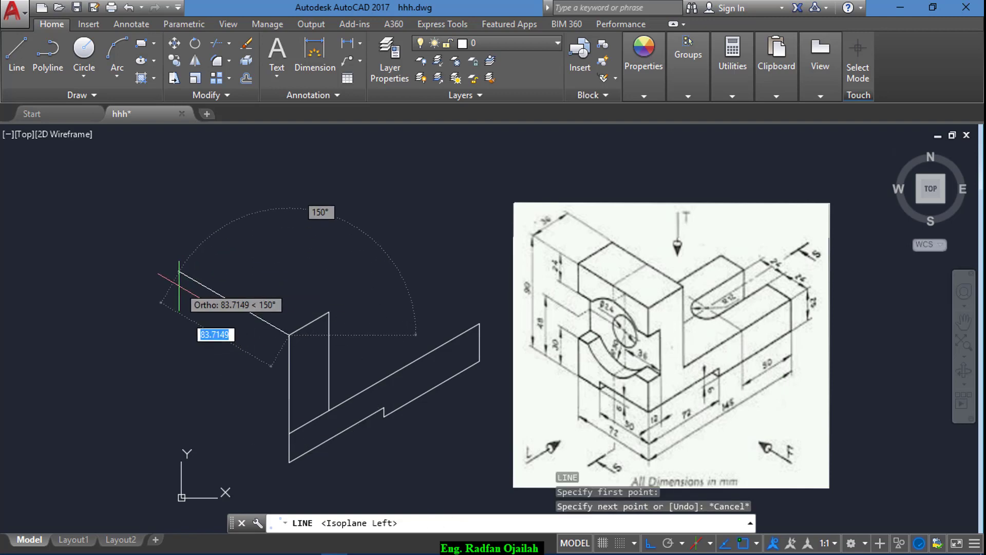
type("72")
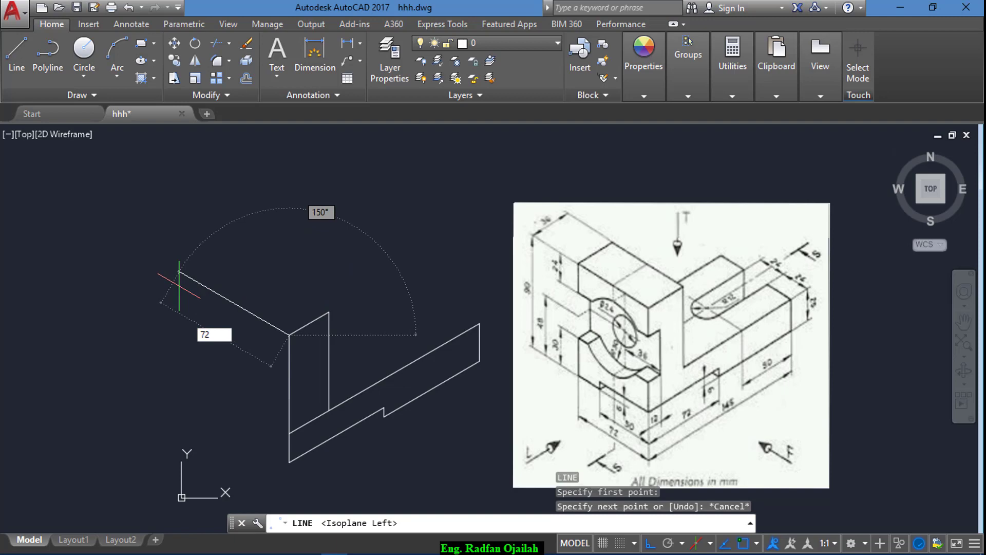
key("Return")
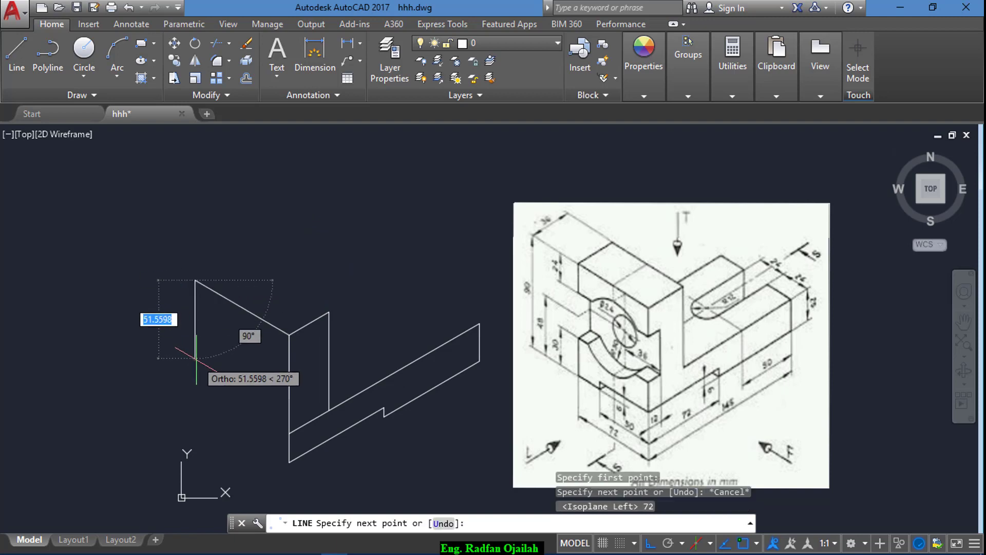
type("90")
key("Return")
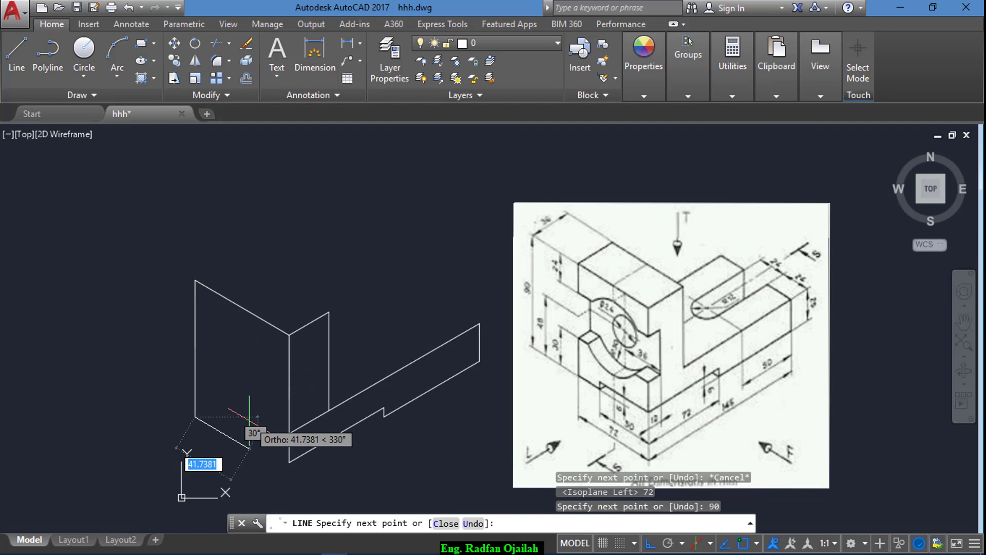
key("Escape")
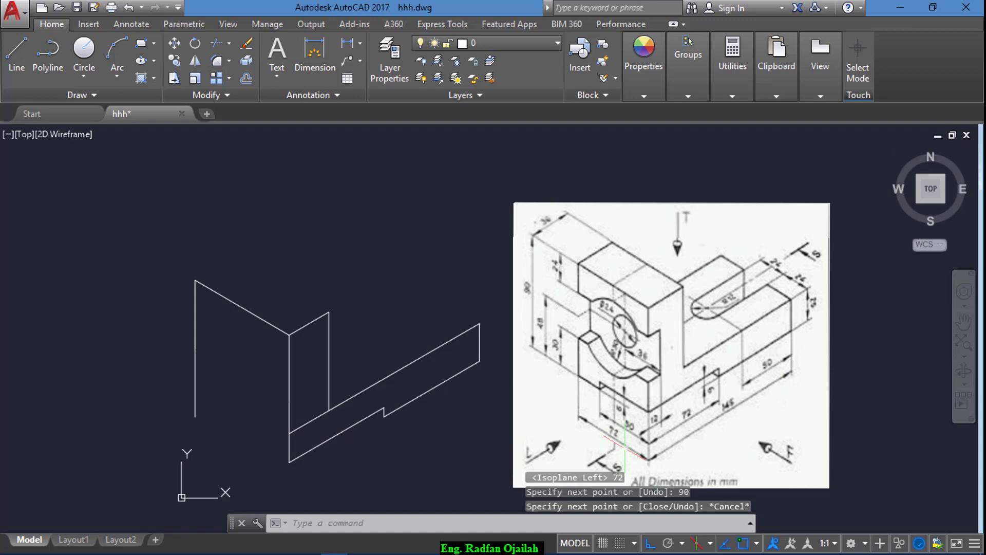
scroll(624, 446, "up", 3)
scroll(626, 448, "down", 2)
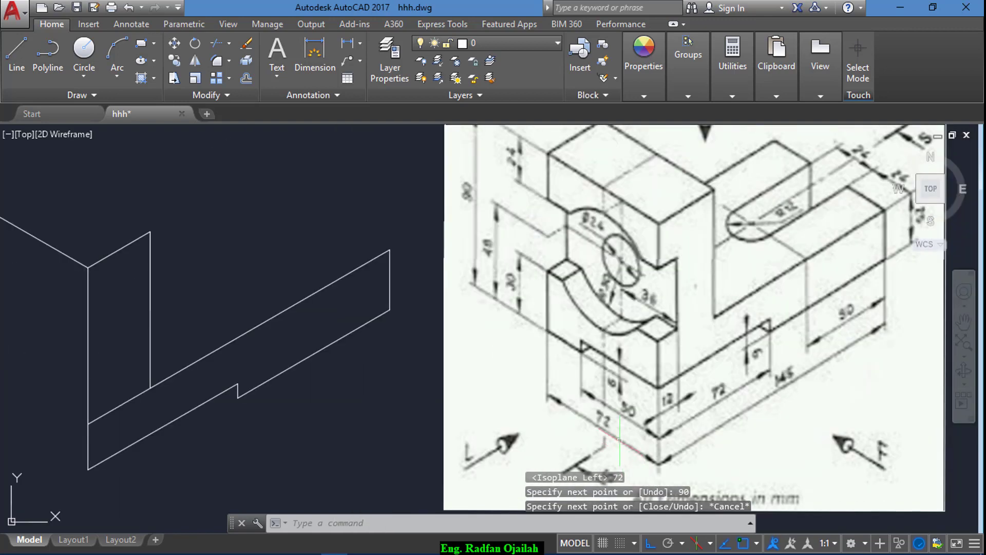
scroll(620, 446, "up", 2)
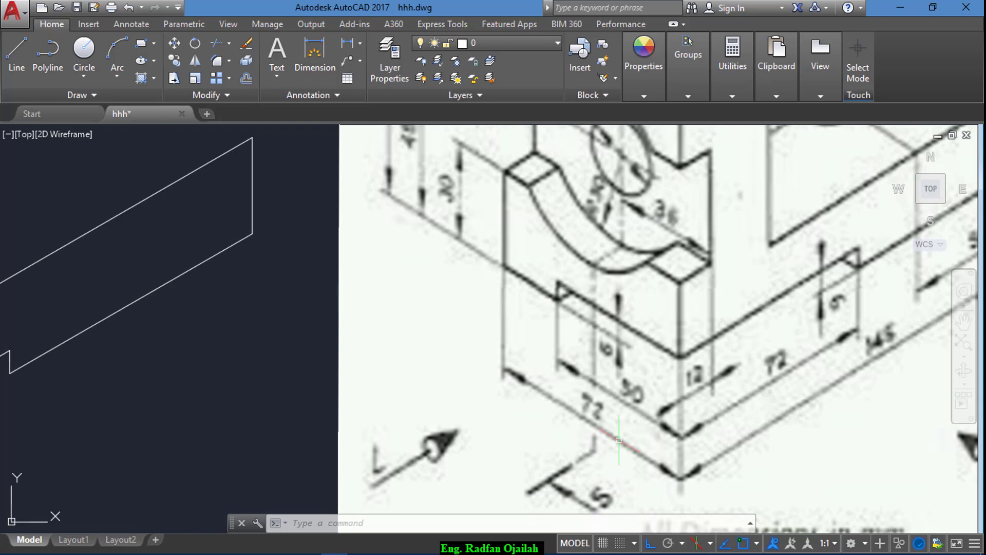
scroll(619, 439, "down", 2)
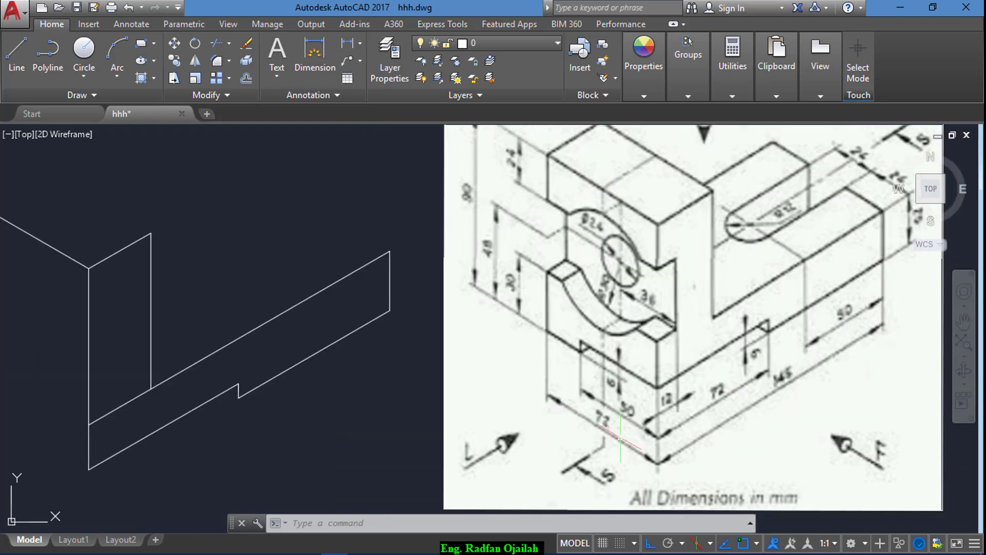
scroll(621, 444, "down", 2)
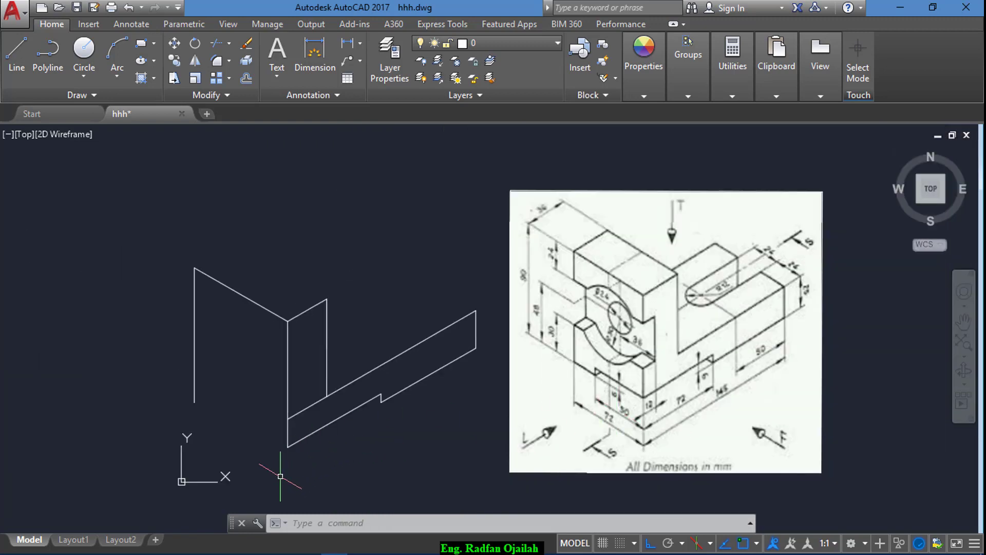
type("L")
- Draw a 20-unit edge at 330° and 6-unit rise to the front base corner
key("Return")
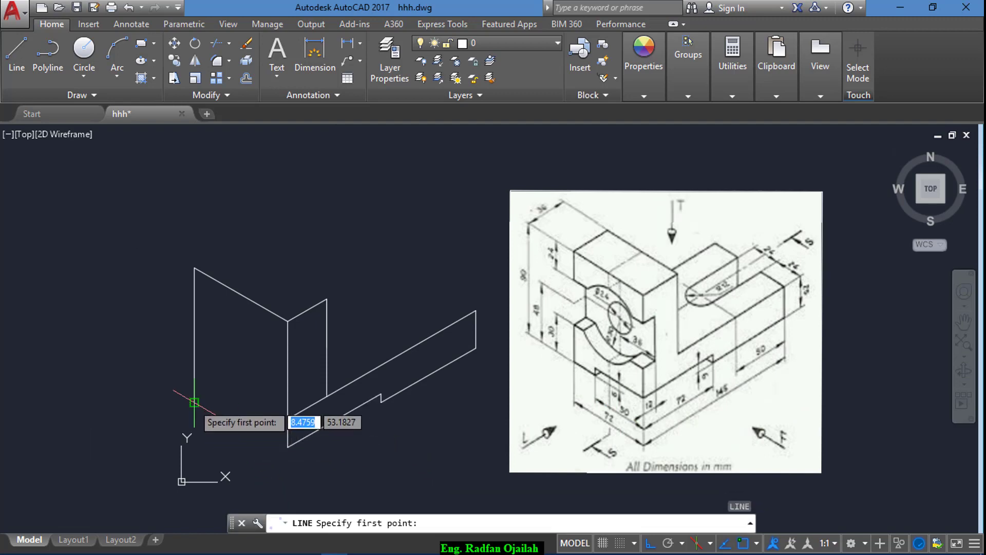
left_click(194, 402)
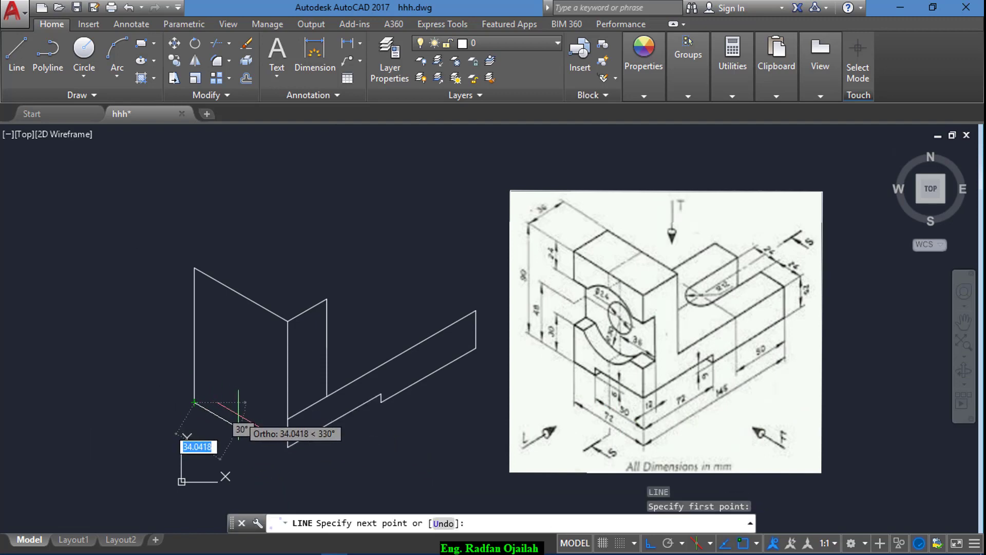
type("20")
key("Return")
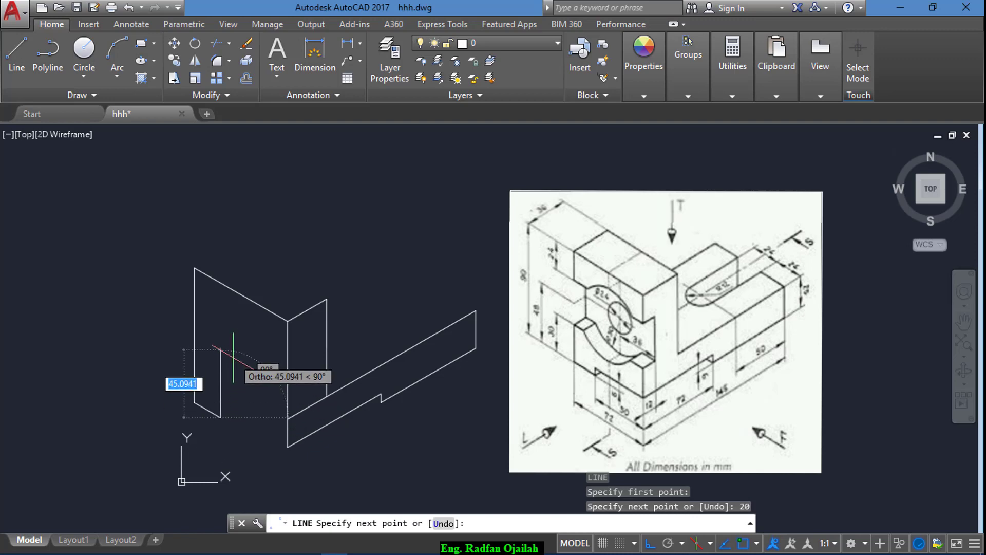
type("6")
key("Return")
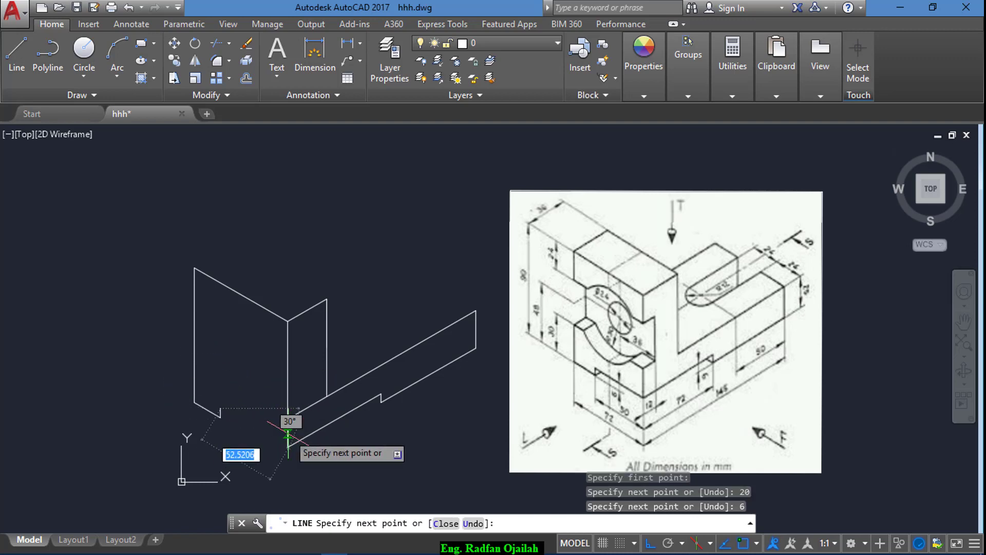
left_click(287, 447)
key("Return")
type("tr")
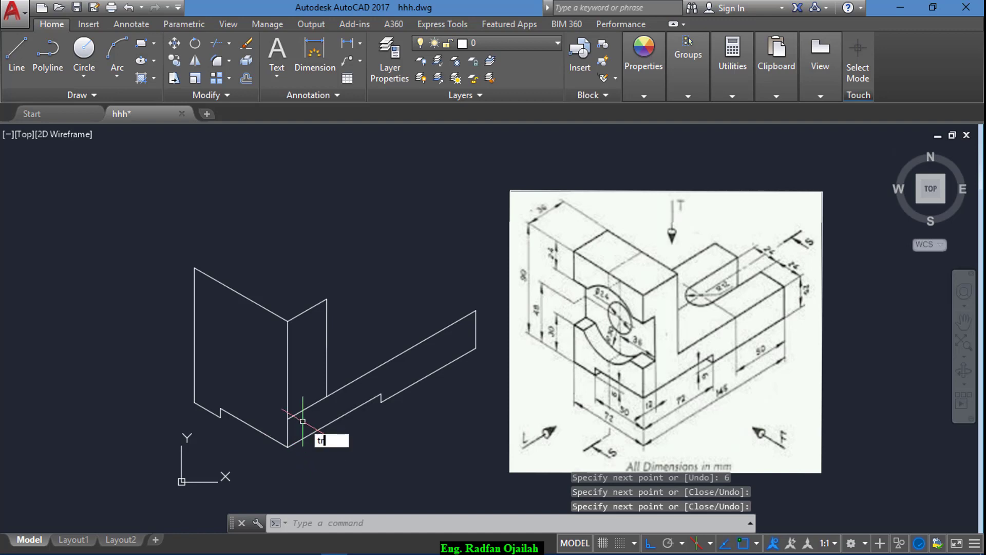
key("Return")
key("Return")
key("Escape")
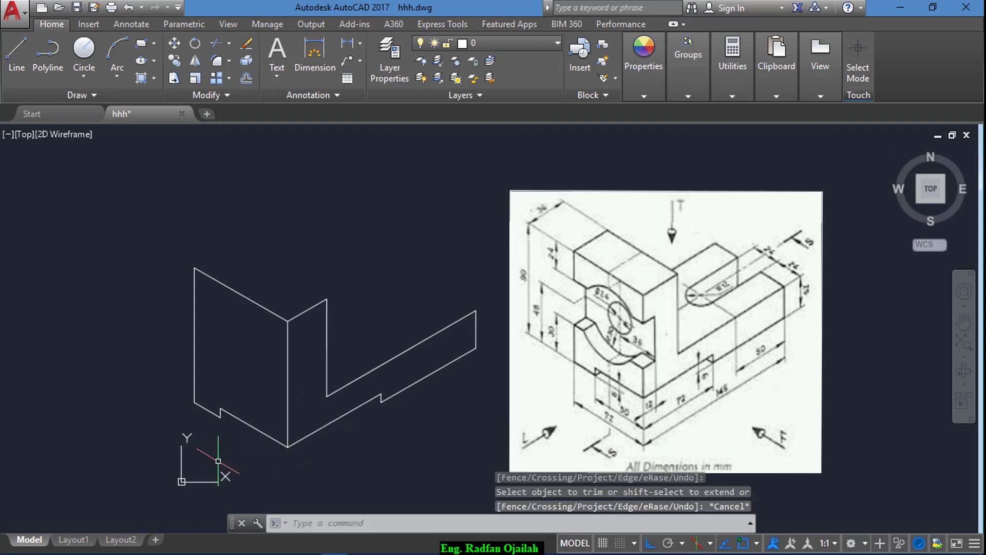
scroll(218, 460, "up", 4)
type("l")
- With 3D snap and Isoplane Top, draw the notch segment from its endpoint
key("Return")
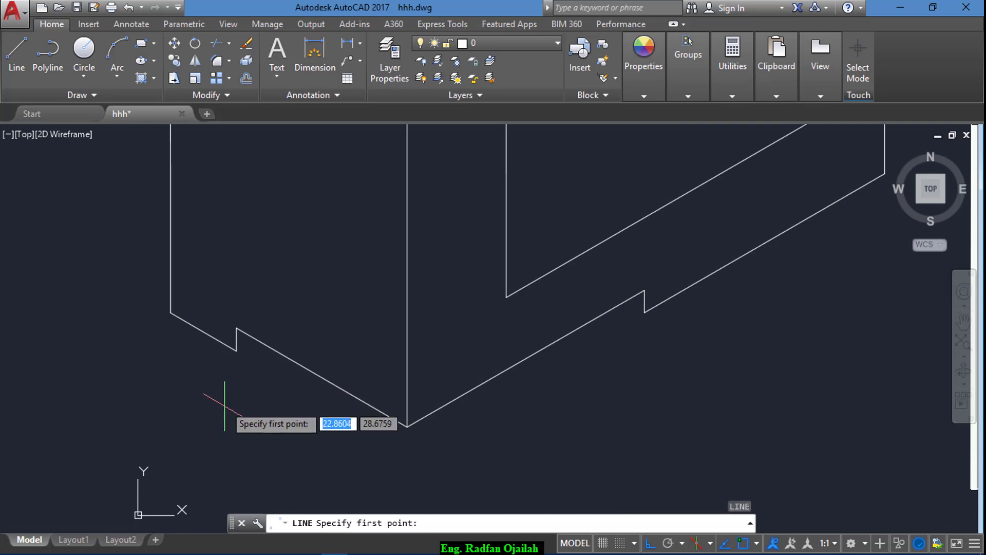
left_click(235, 351)
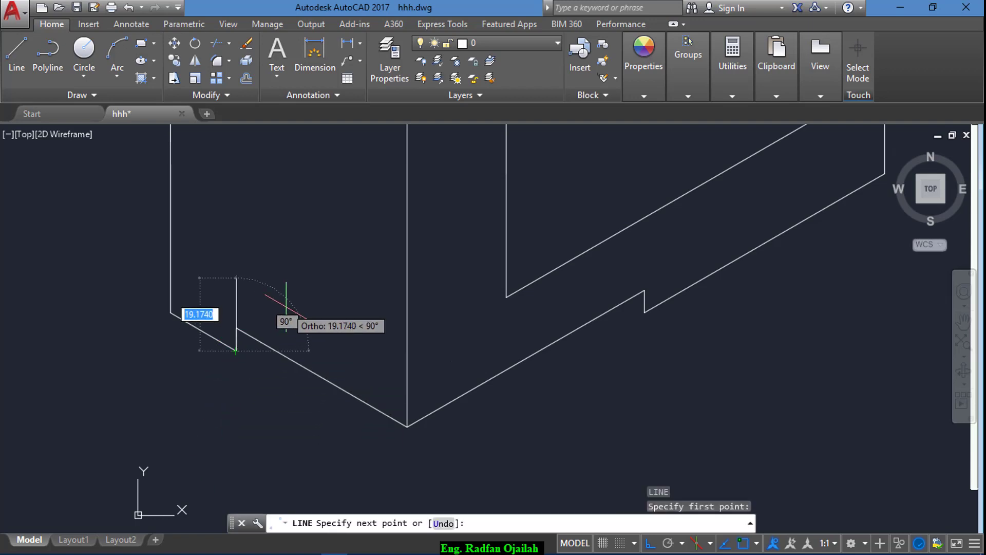
key("F4")
key("F5")
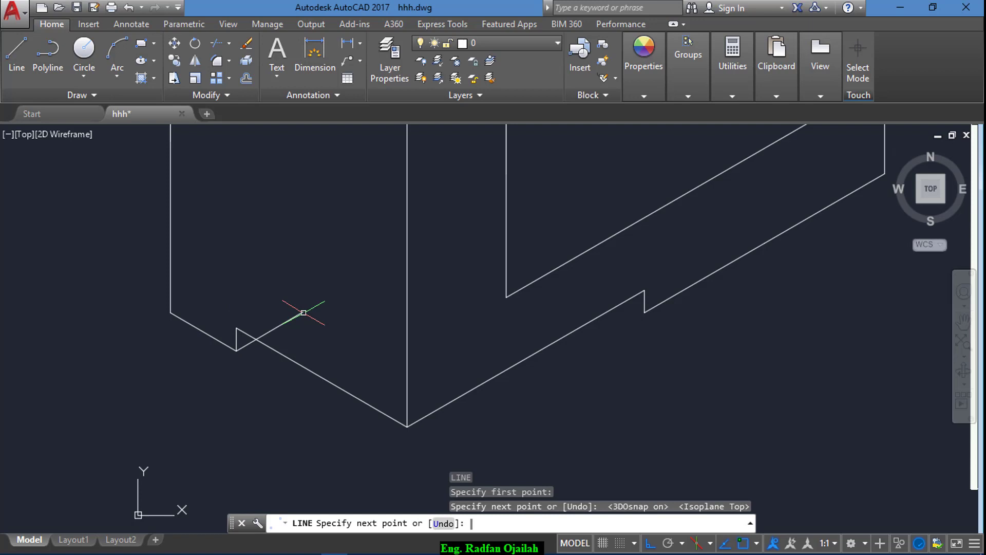
left_click(303, 312)
key("Return")
type("r")
key("Return")
key("Return")
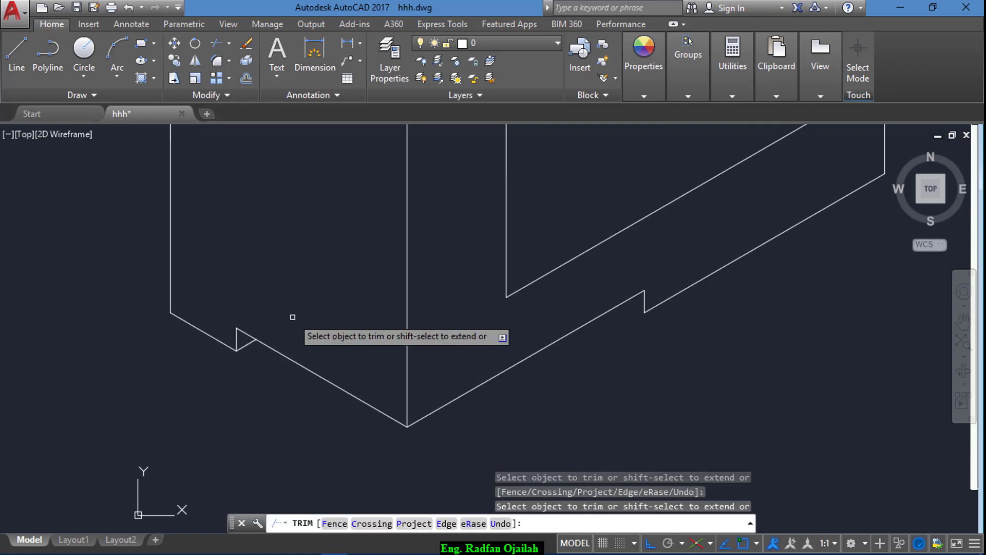
scroll(299, 353, "down", 4)
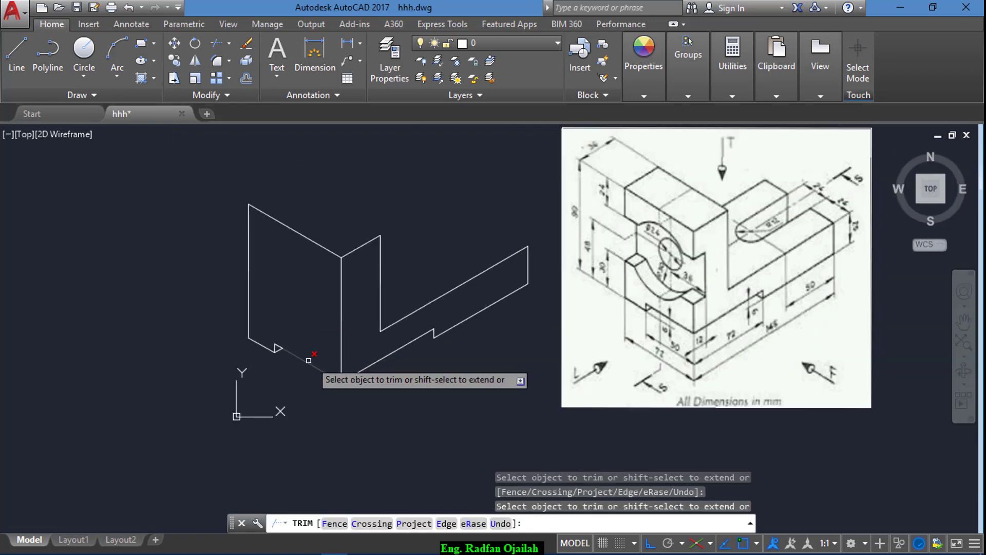
key("Escape")
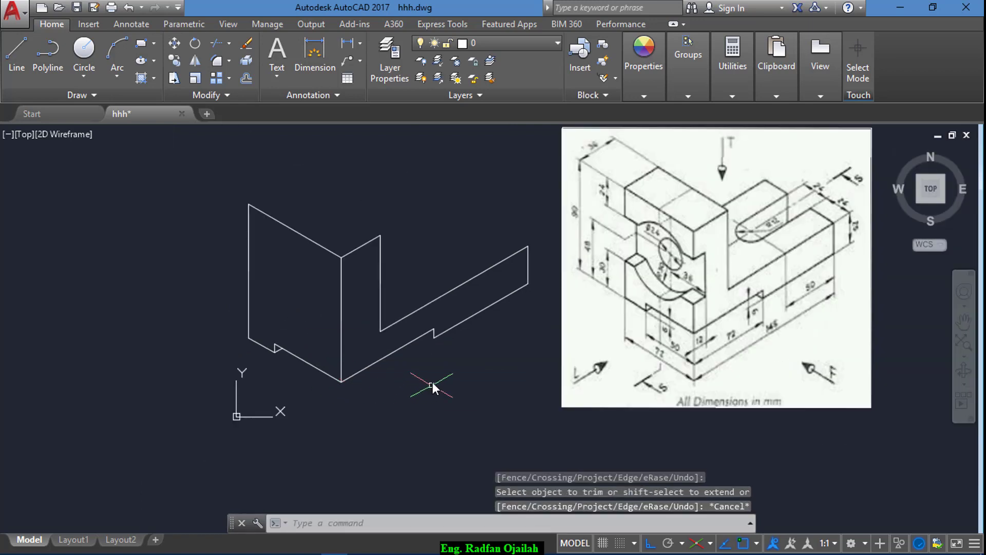
type("l")
- Add the short line joining the lower edge to the notch, then trim the overhangs
key("Return")
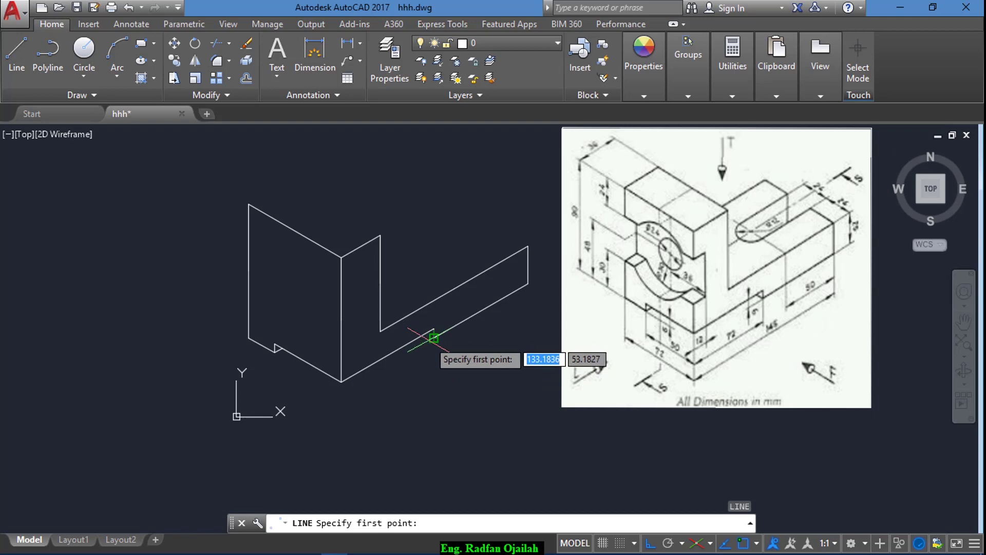
left_click(434, 337)
left_click(427, 333)
key("Return")
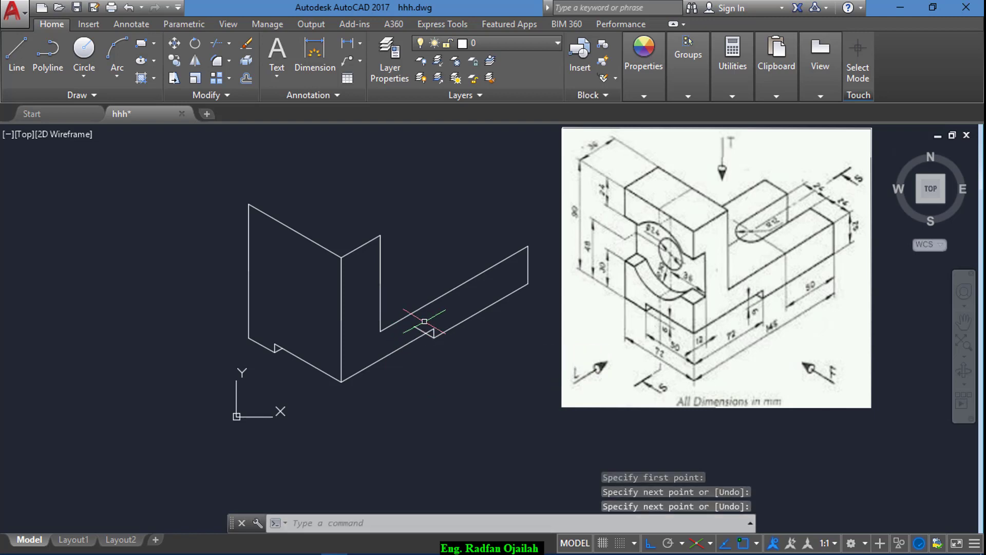
scroll(424, 321, "up", 4)
type("tr")
key("Return")
scroll(408, 339, "down", 3)
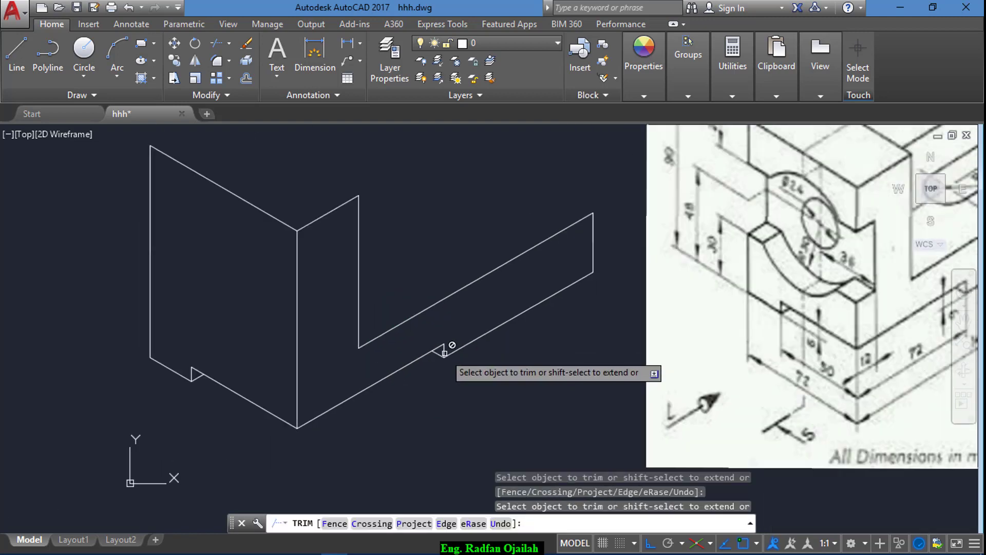
scroll(448, 346, "down", 1)
key("Escape")
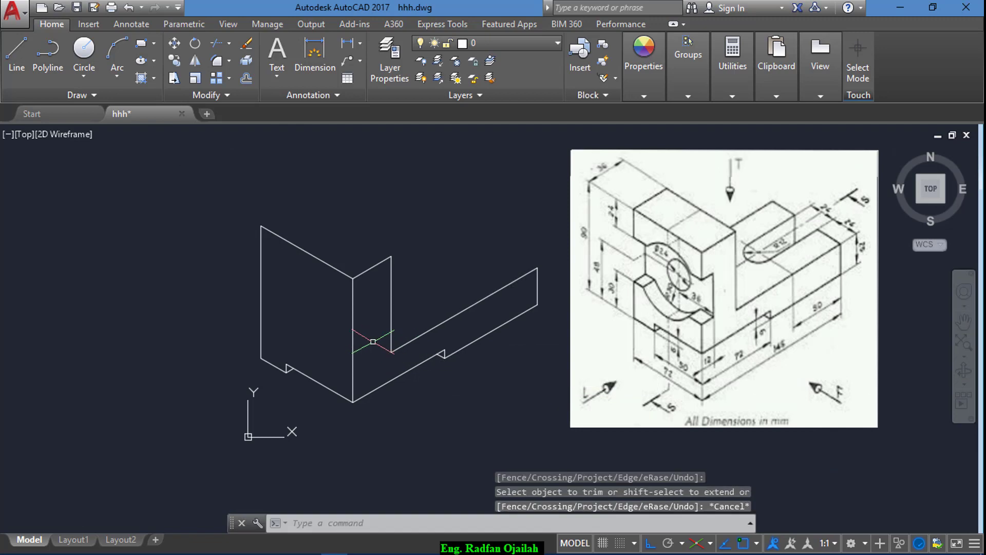
type("co")
- Copy the upright block's slanted top edge back to the rear corner
key("Return")
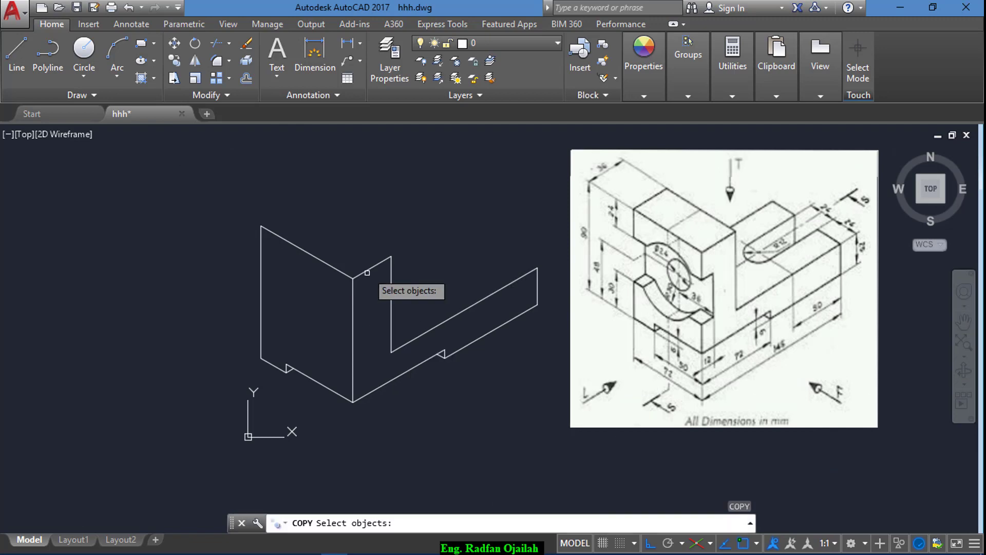
left_click(352, 278)
key("Return")
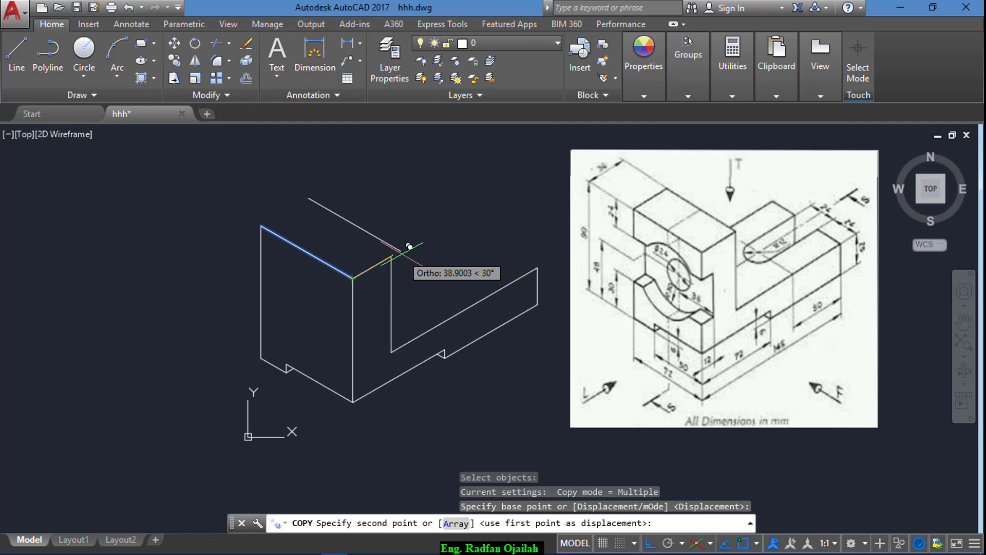
key("Escape")
key("Return")
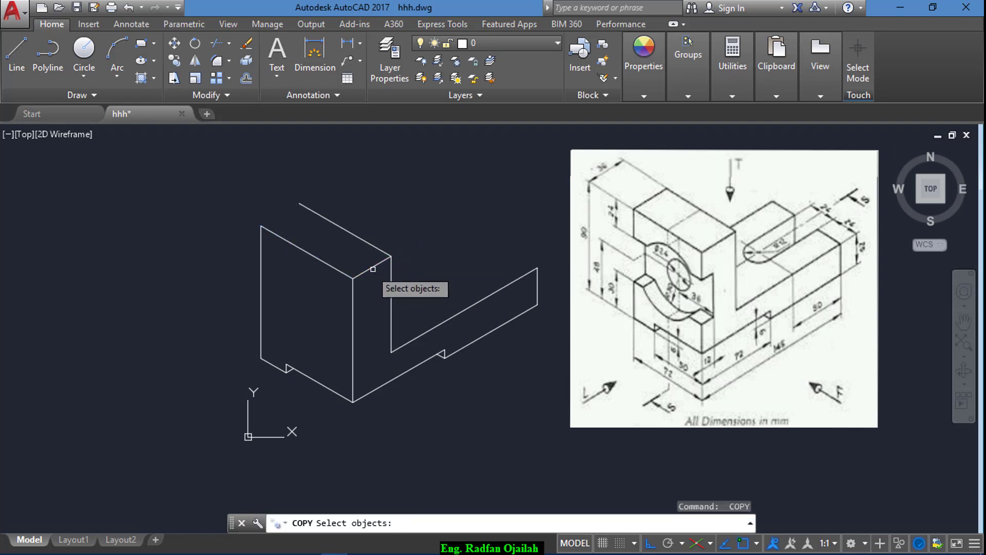
left_click(353, 277)
key("Return")
left_click(261, 226)
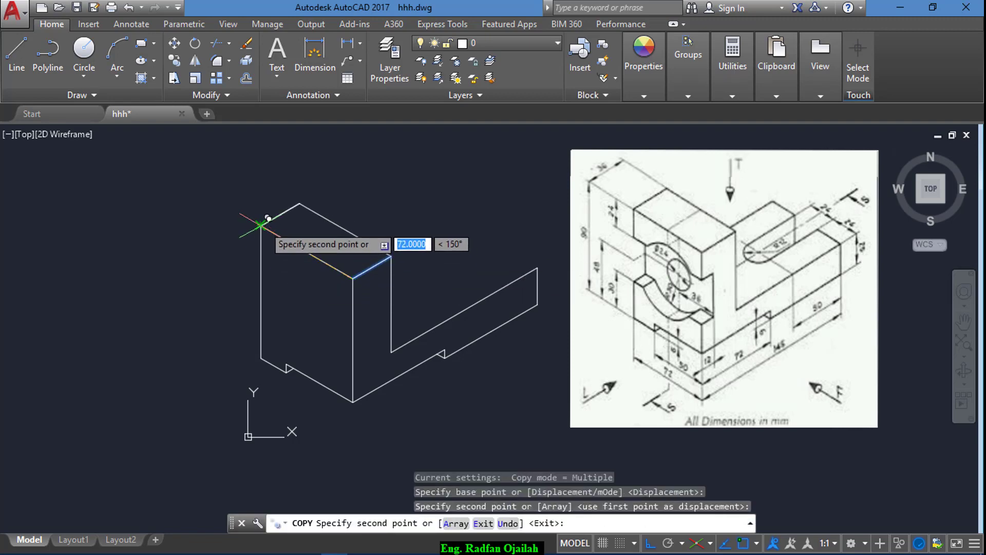
key("Escape")
scroll(306, 316, "up", 2)
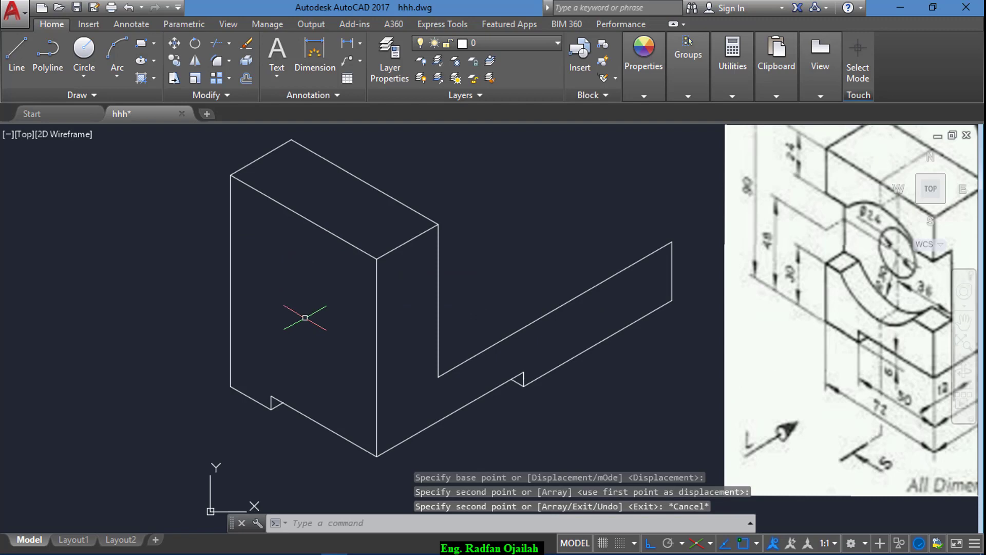
scroll(305, 327, "down", 2)
type("L")
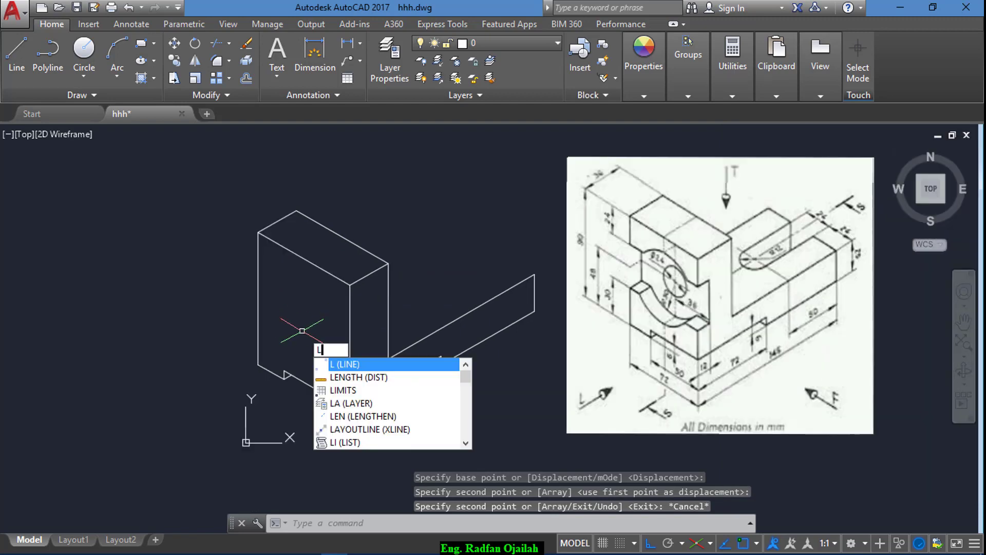
- Draw the isometric dividing line from the block's left edge across its front face
key("Return")
left_click(285, 376)
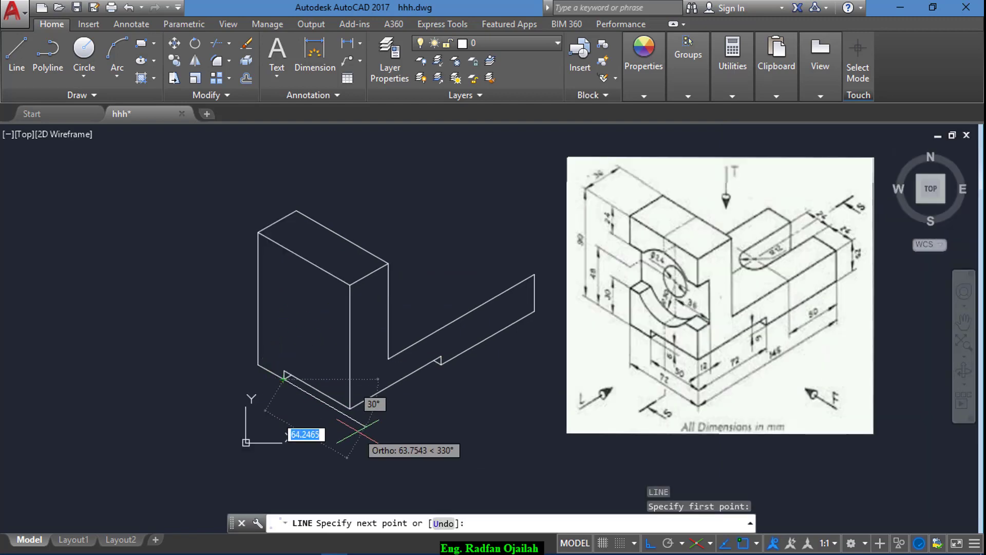
key("Escape")
mouse_move(338, 401)
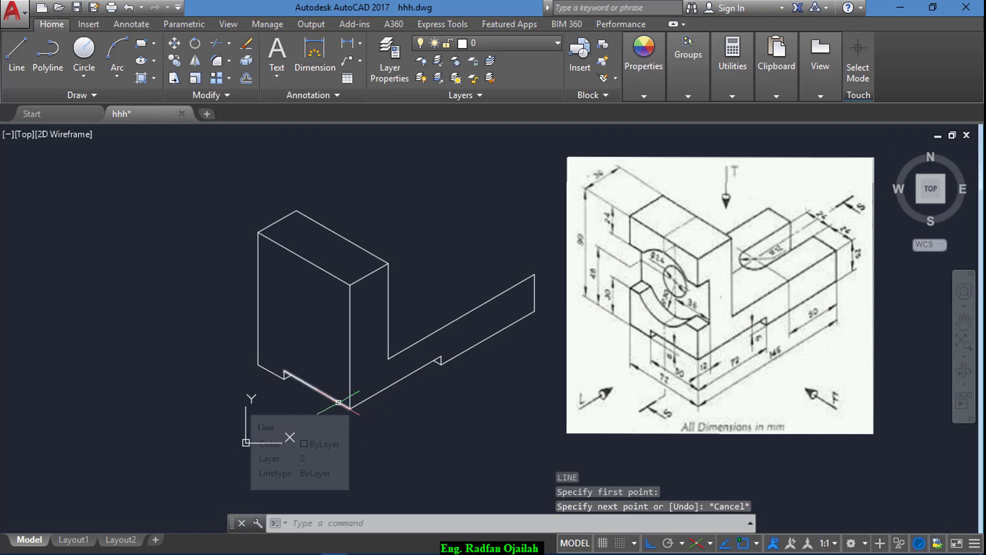
type("l")
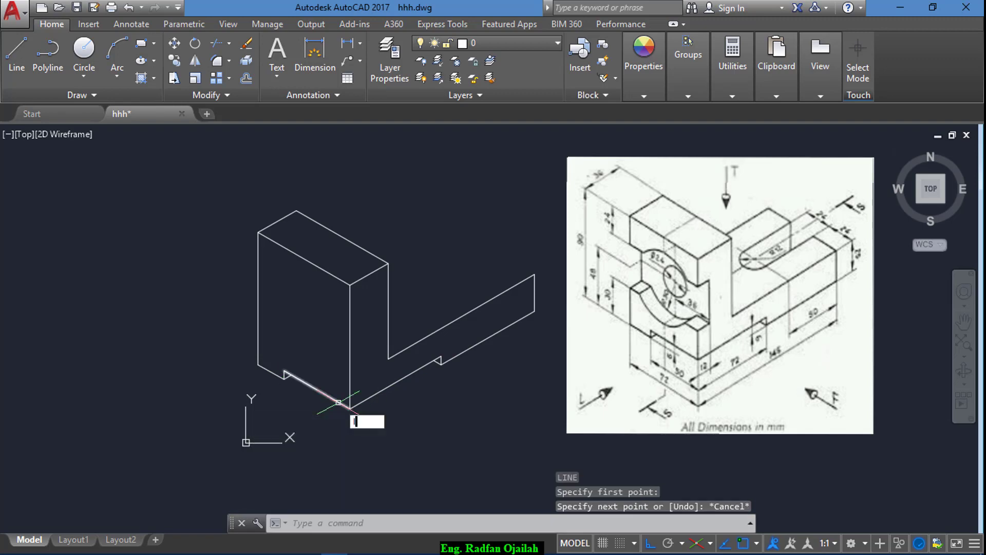
key("Return")
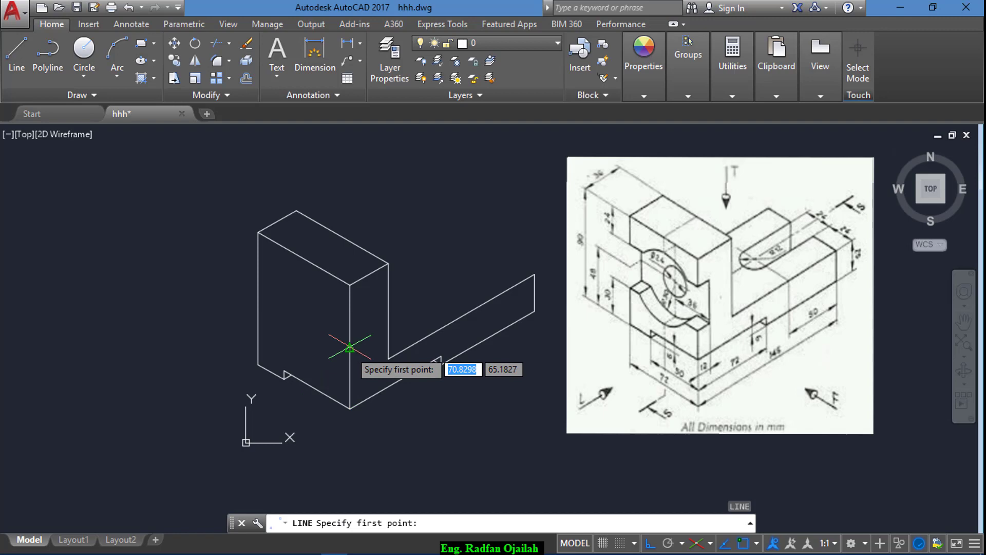
key("Escape")
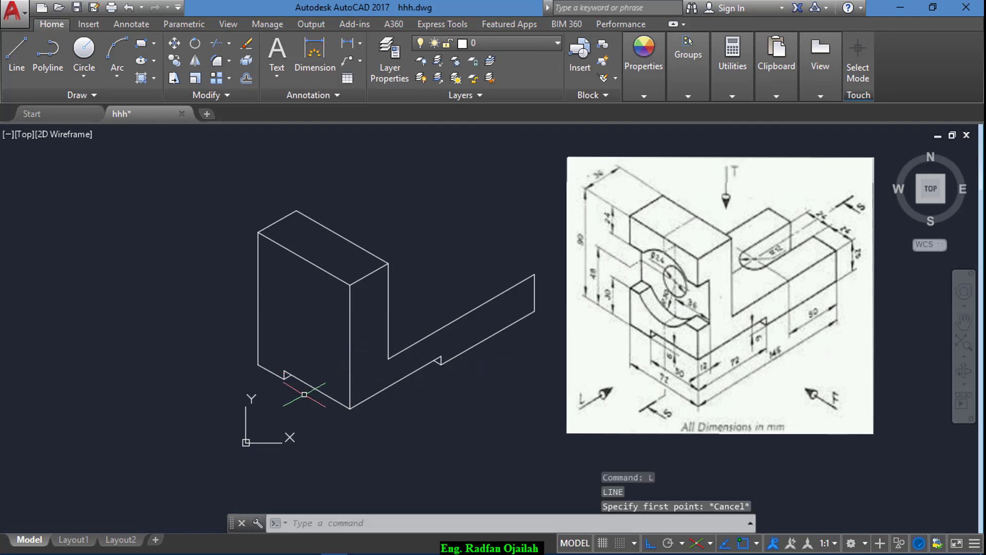
key("Return")
left_click(259, 299)
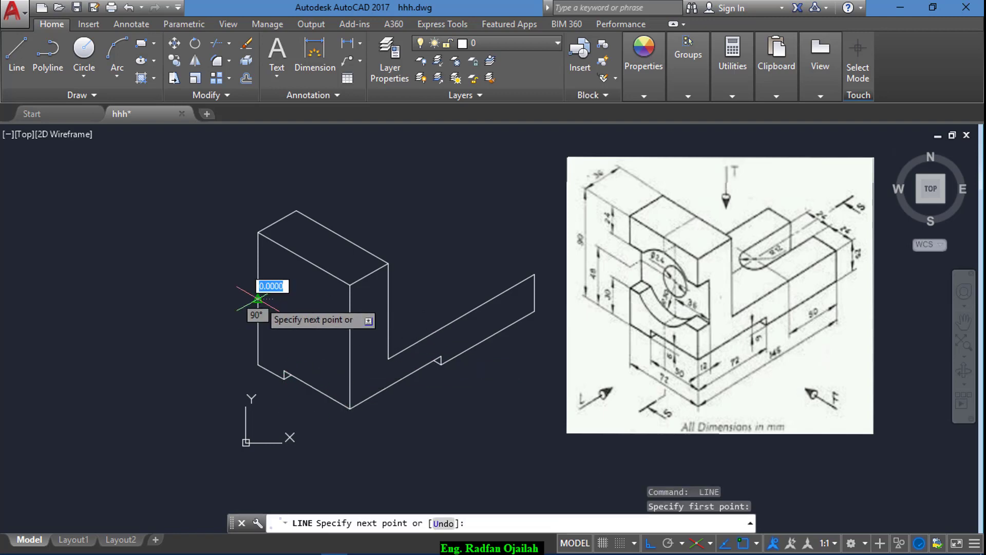
left_click(370, 341)
key("Return")
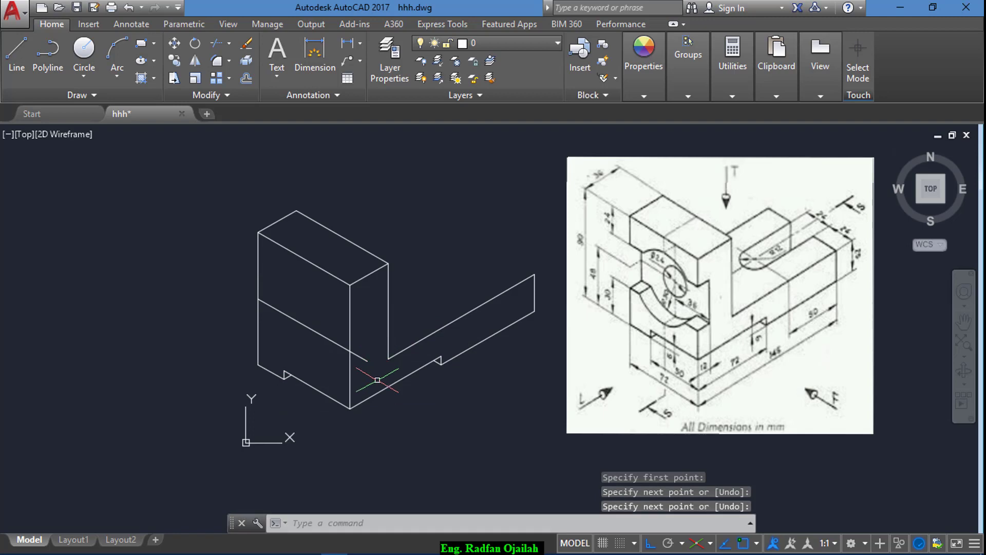
type("tr")
- Trim the dividing line's end that extends past the block edge
key("Return")
key("Return")
left_click(359, 359)
key("Escape")
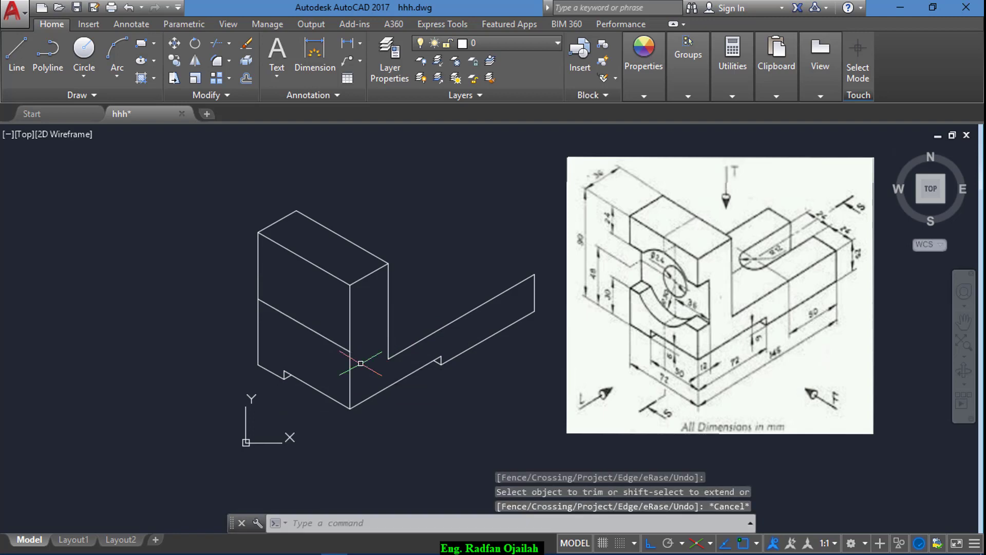
key("Return")
key("Return")
key("Escape")
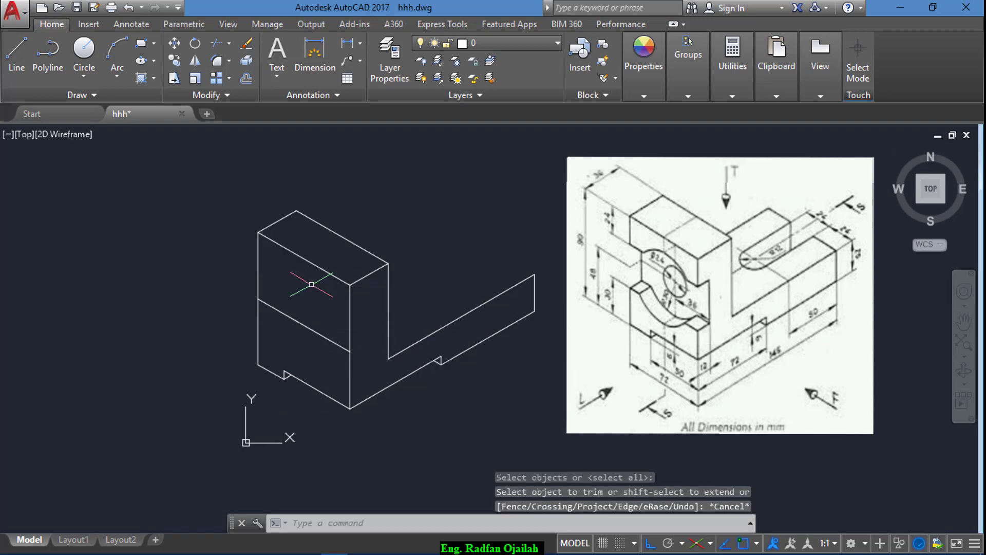
type("l")
key("Return")
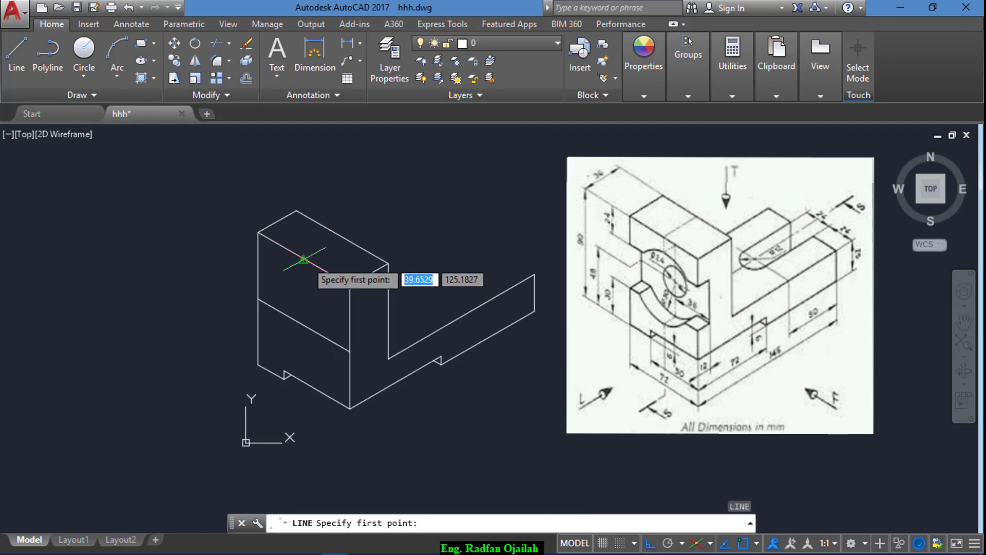
- In Isoplane Right, draw a vertical line from the top edge midpoint to the bottom
left_click(303, 261)
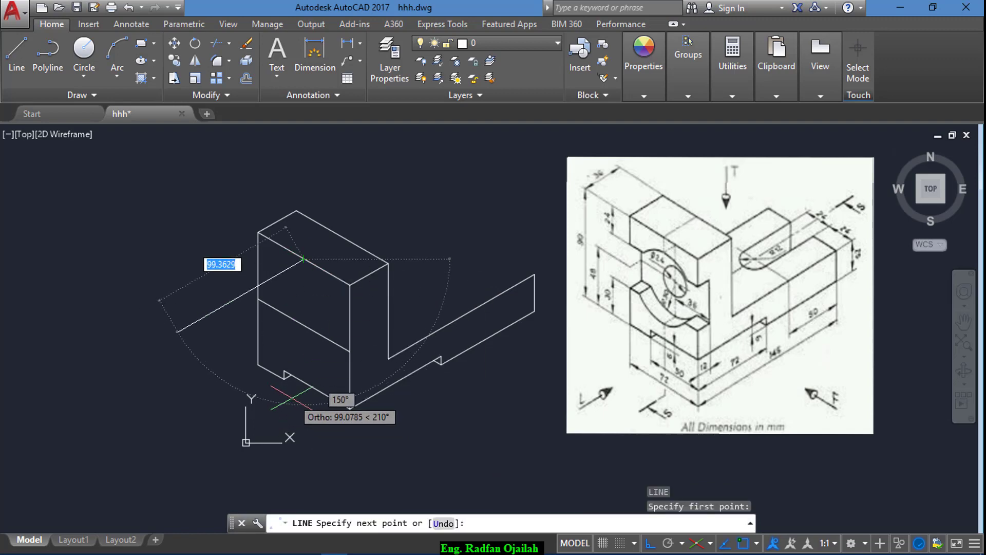
key("F5")
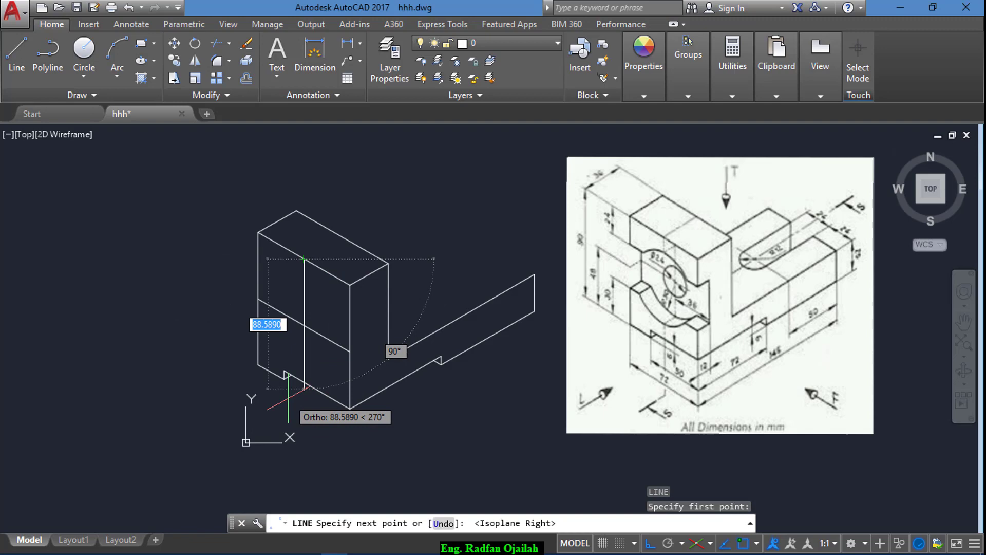
left_click(287, 390)
key("Return")
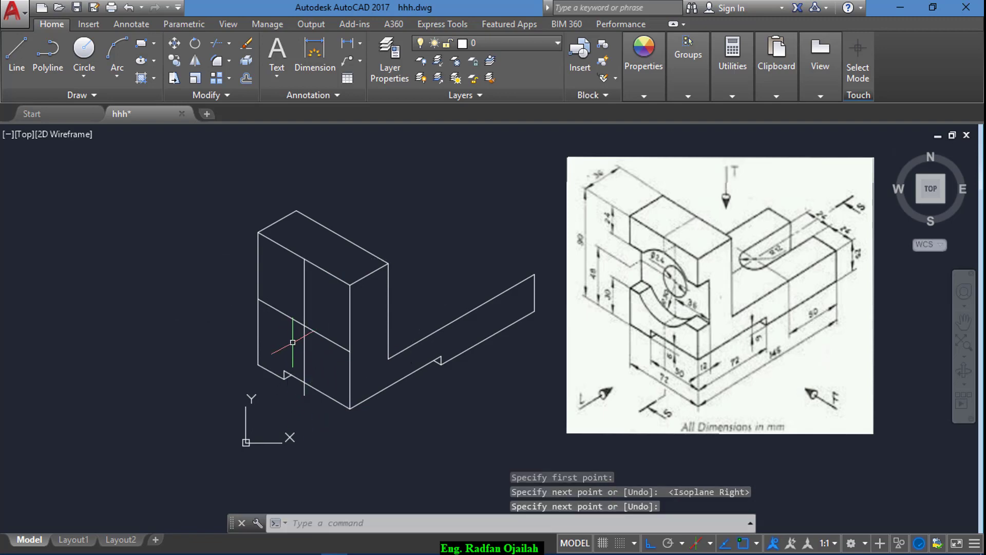
scroll(686, 332, "up", 5)
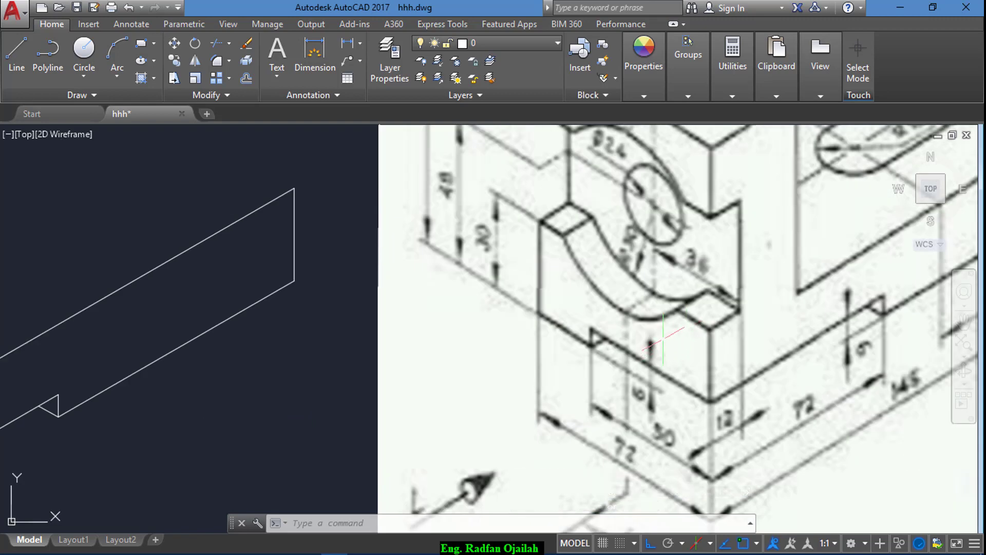
scroll(660, 330, "down", 5)
scroll(661, 330, "up", 5)
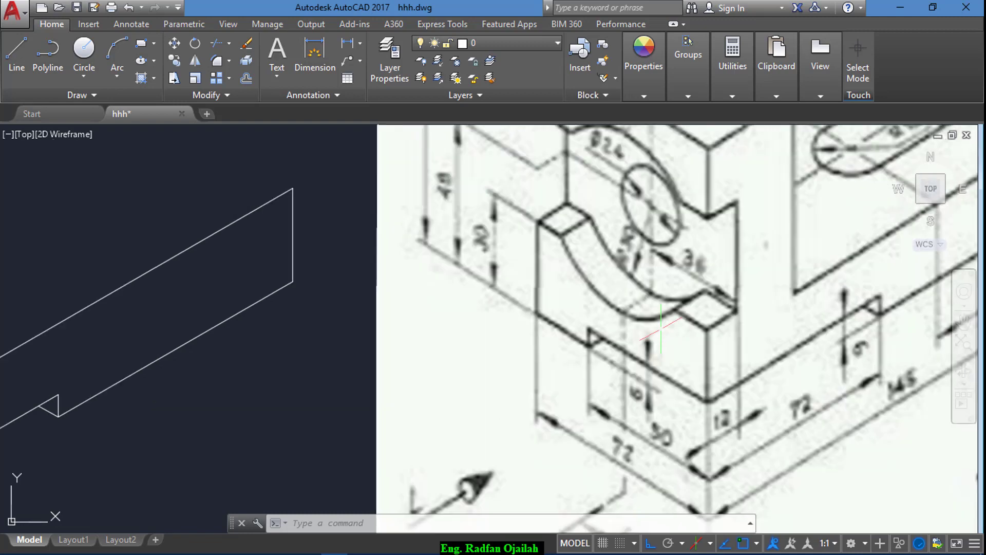
scroll(649, 333, "down", 2)
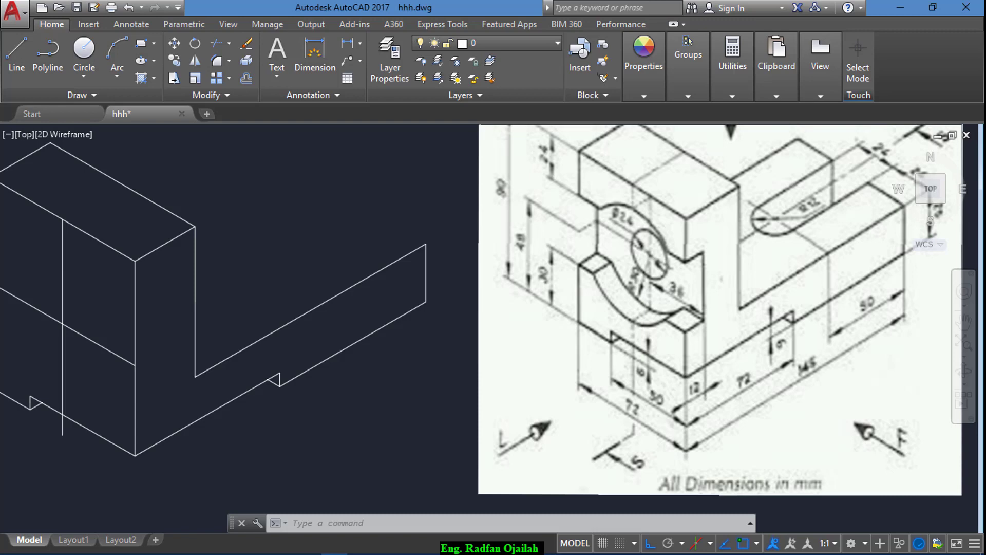
scroll(658, 318, "up", 2)
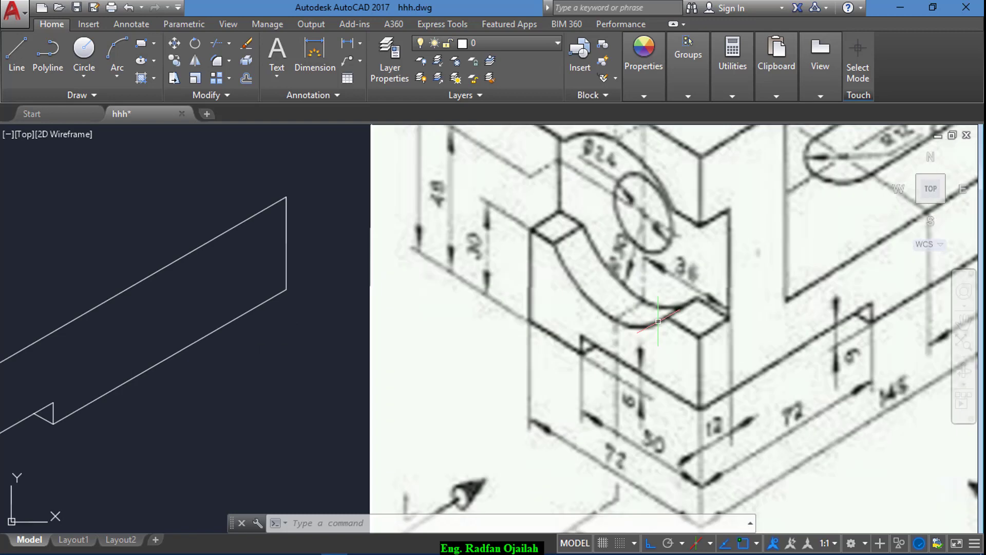
scroll(658, 318, "down", 2)
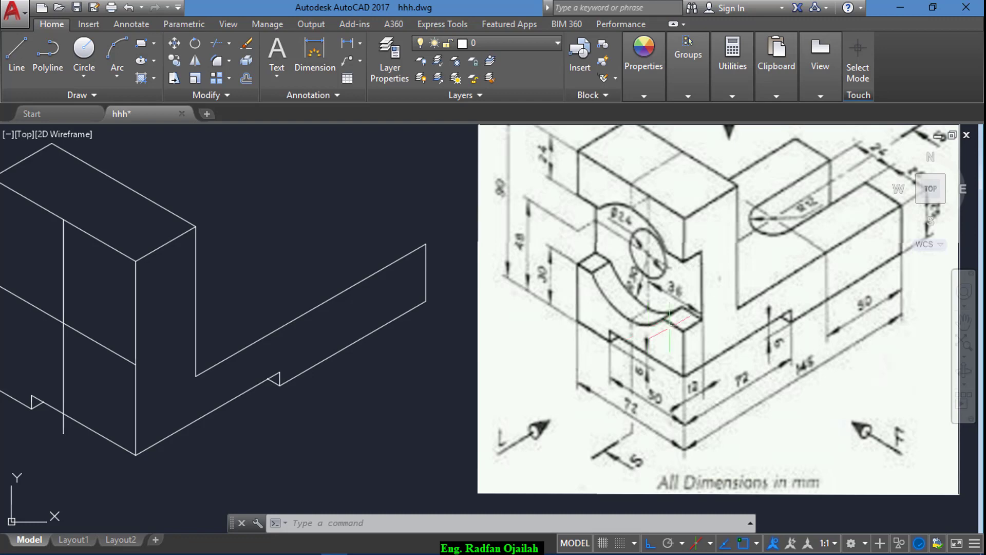
scroll(669, 324, "up", 3)
scroll(658, 283, "down", 2)
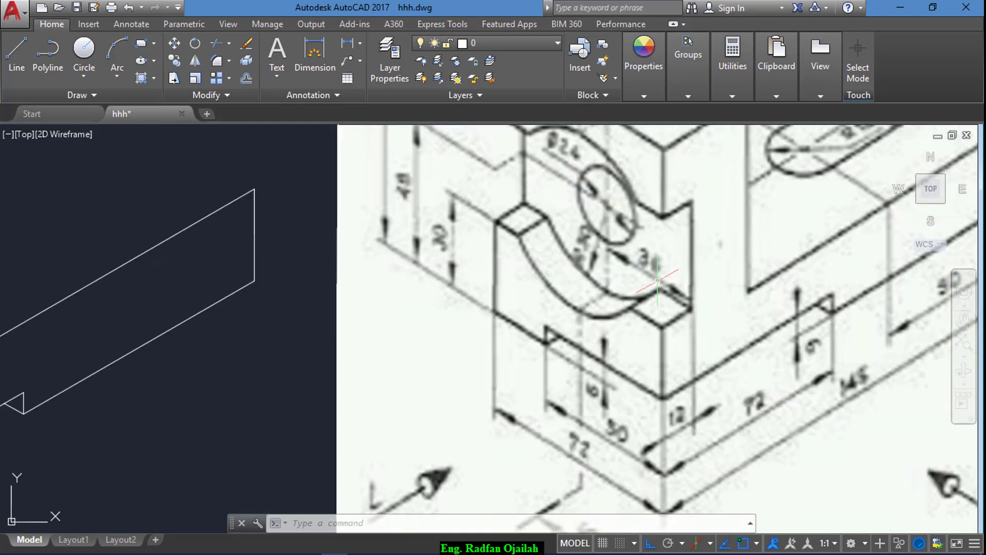
scroll(667, 269, "down", 2)
scroll(668, 270, "down", 1)
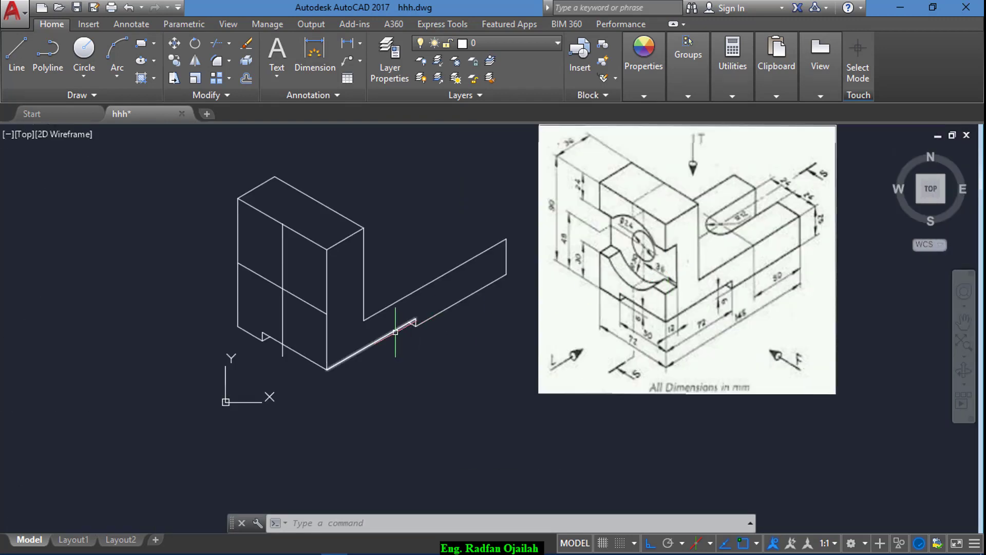
type("l")
- Start a 36-unit line on Isoplane Left from the box corner, then cancel it
key("Return")
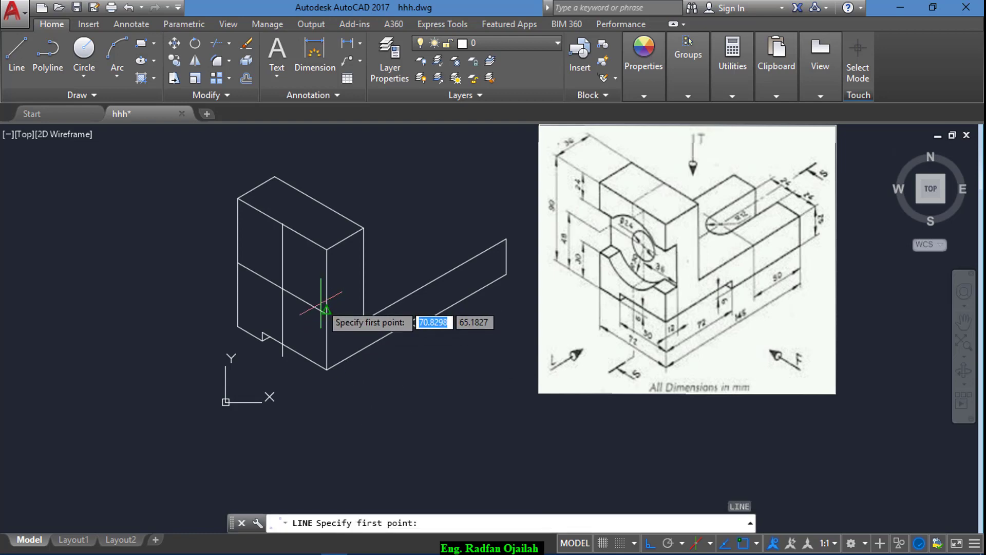
left_click(327, 314)
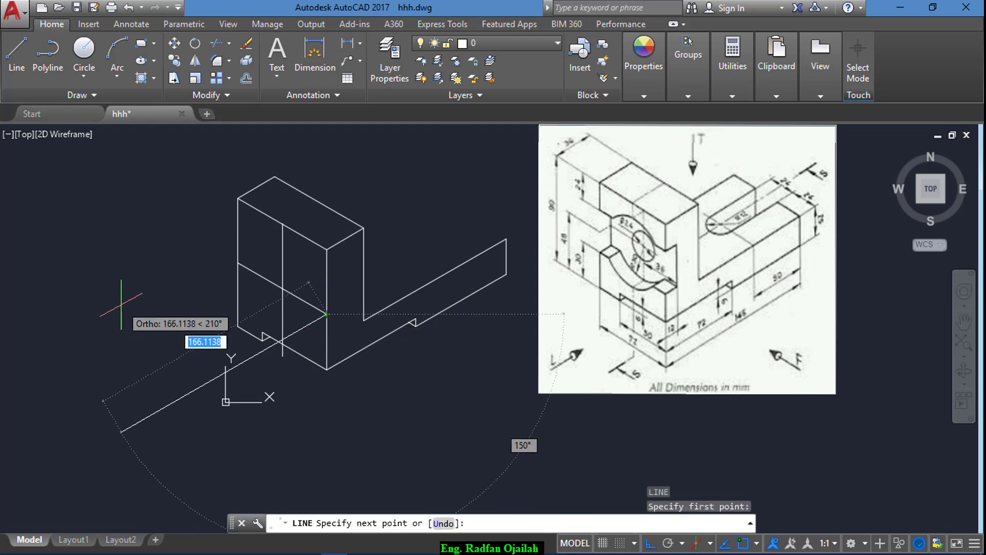
key("F4")
key("F5")
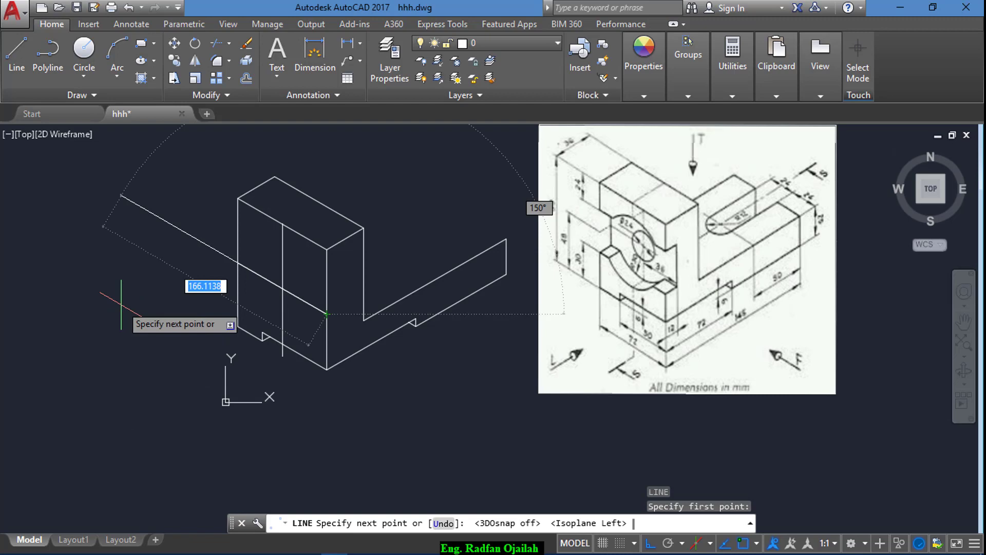
type("36")
key("Return")
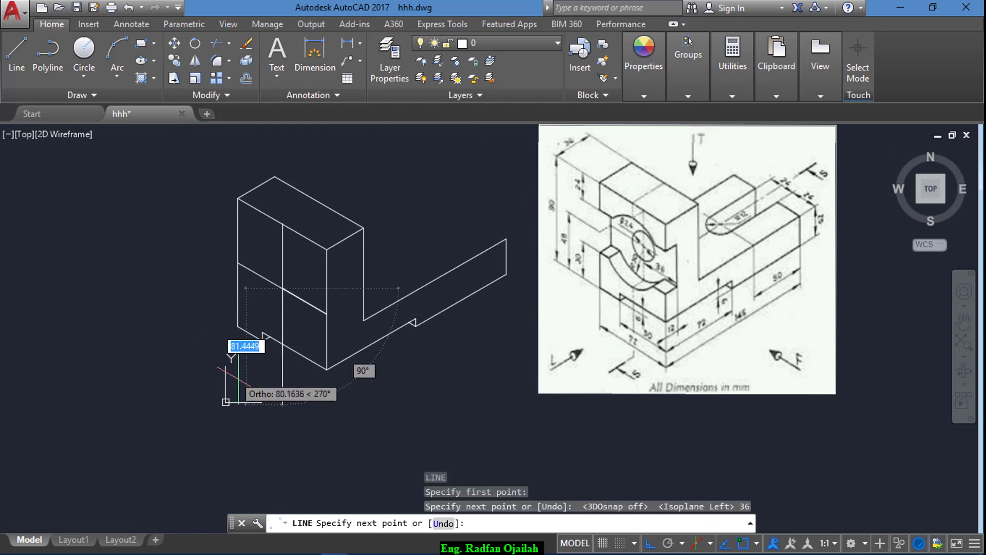
key("Escape")
scroll(269, 282, "up", 4)
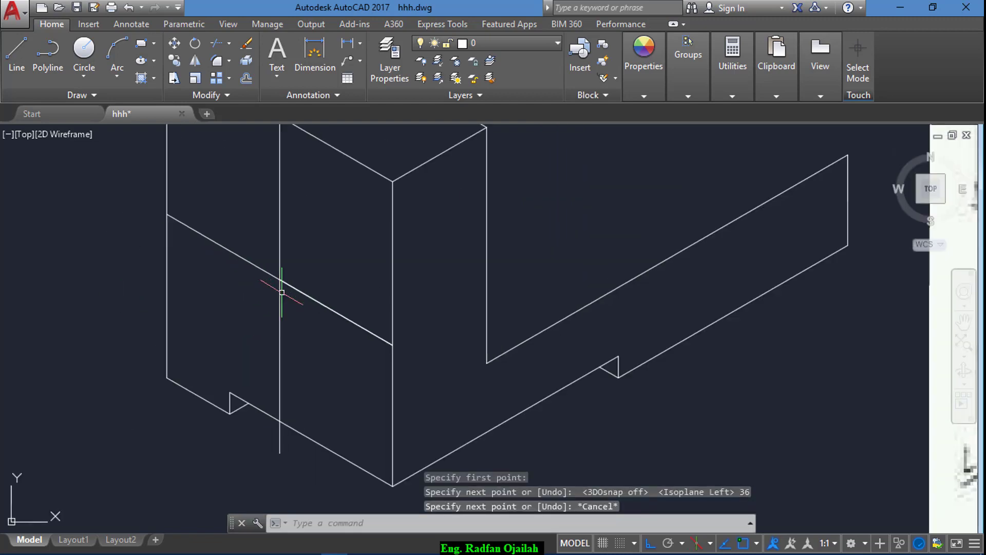
scroll(243, 318, "down", 2)
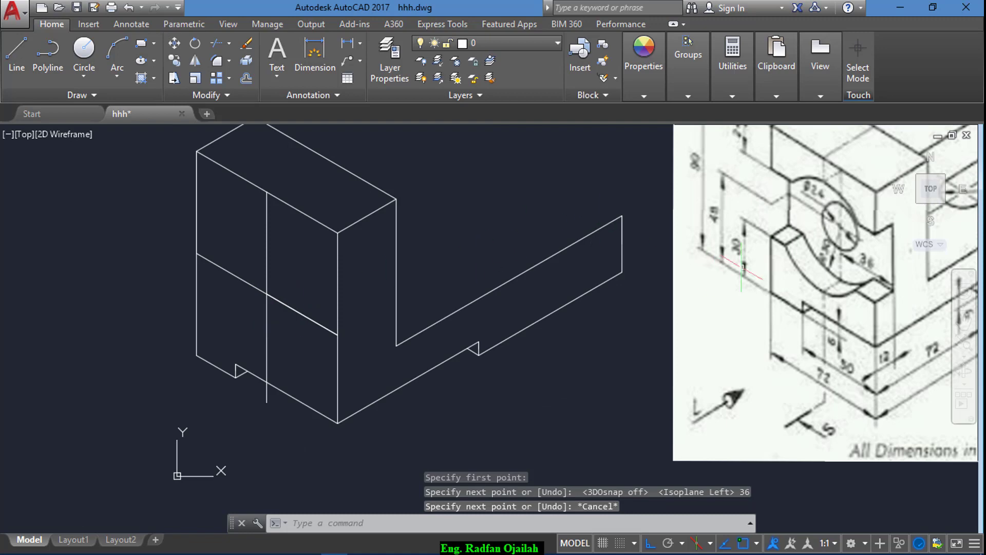
scroll(816, 281, "down", 2)
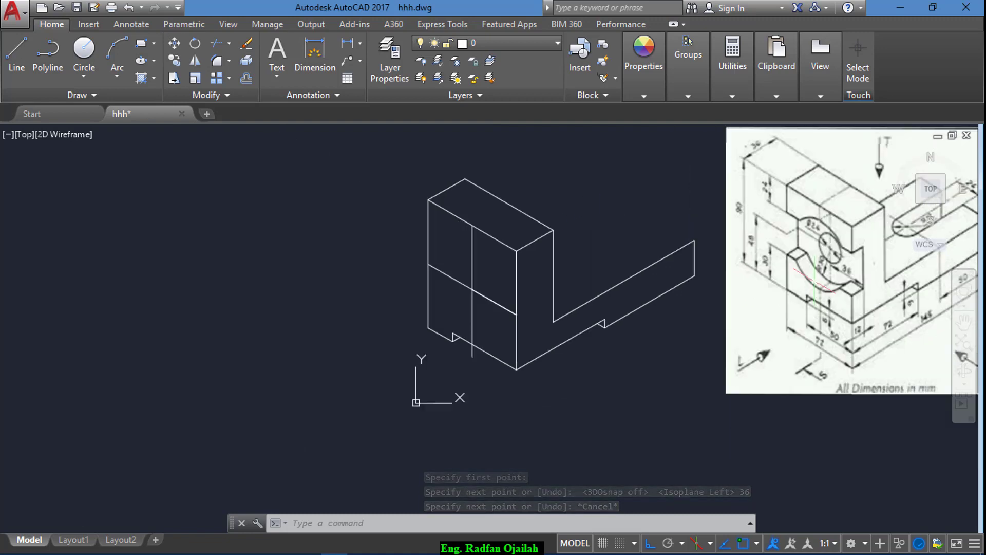
scroll(847, 224, "up", 3)
scroll(847, 224, "down", 1)
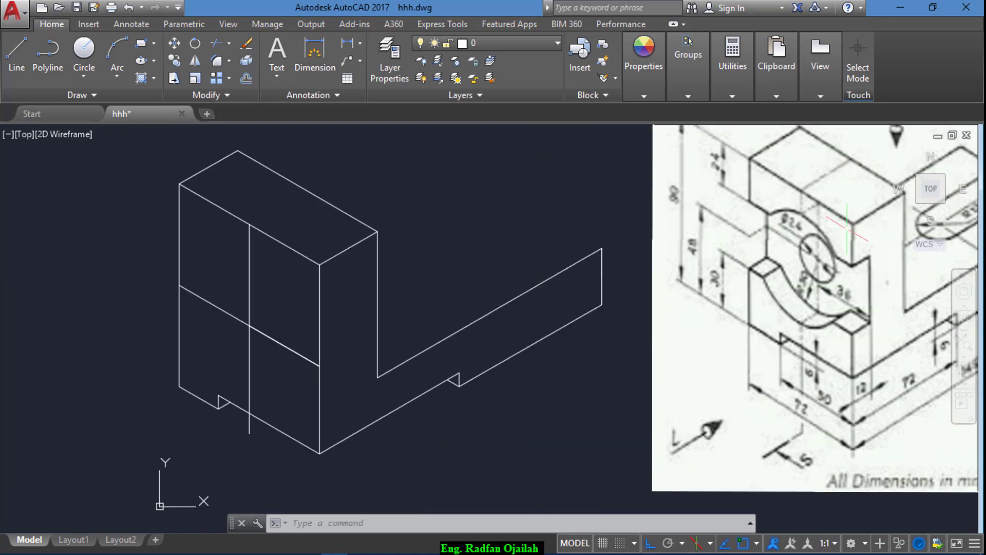
scroll(851, 246, "up", 2)
scroll(842, 244, "up", 2)
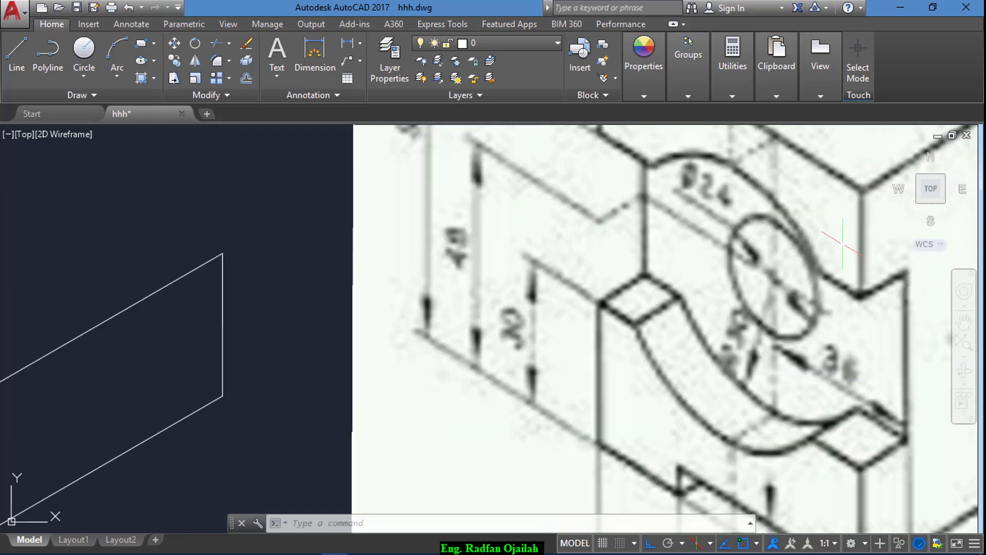
scroll(762, 390, "down", 5)
scroll(771, 378, "up", 2)
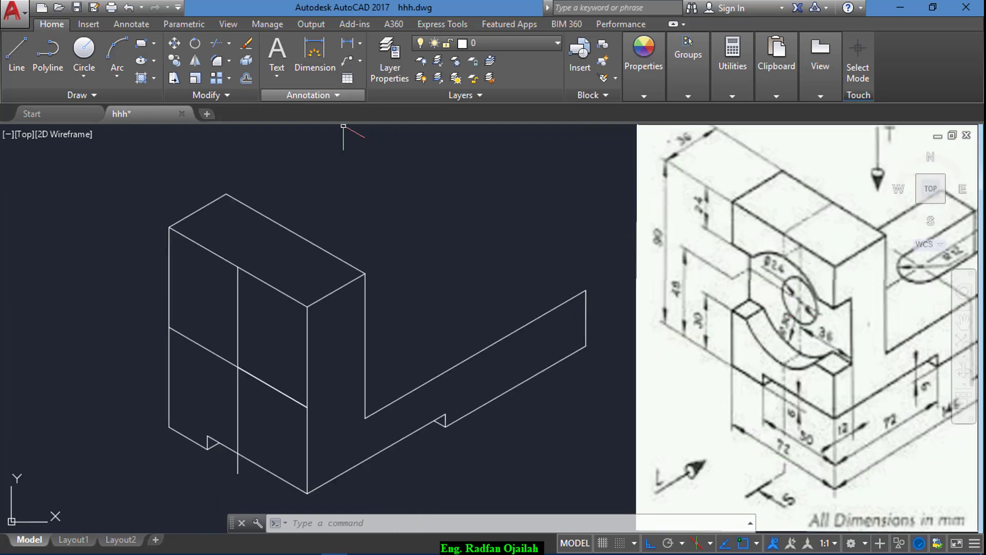
- Draw a radius-15 isocircle at the construction-line crossing, then undo it
left_click(154, 62)
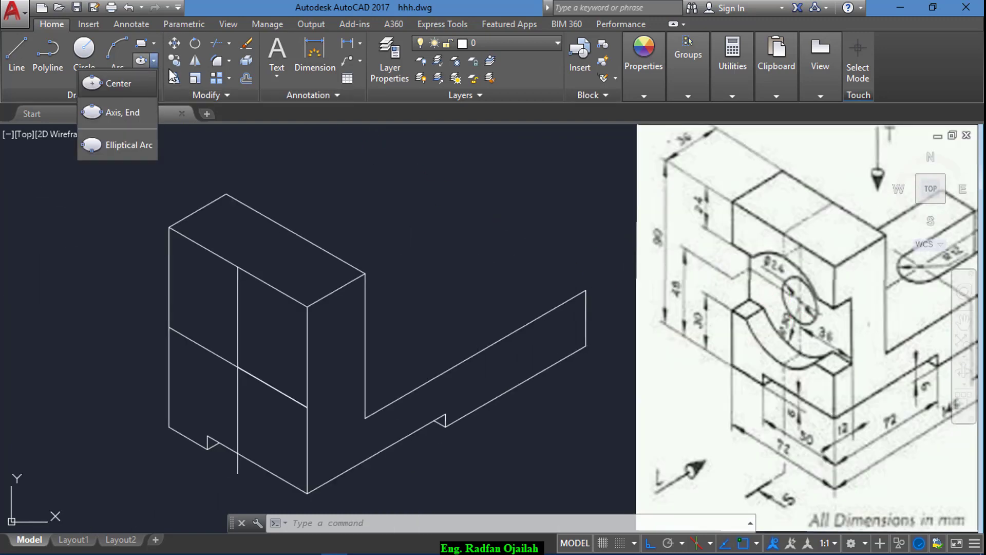
left_click(147, 119)
type("I")
key("Return")
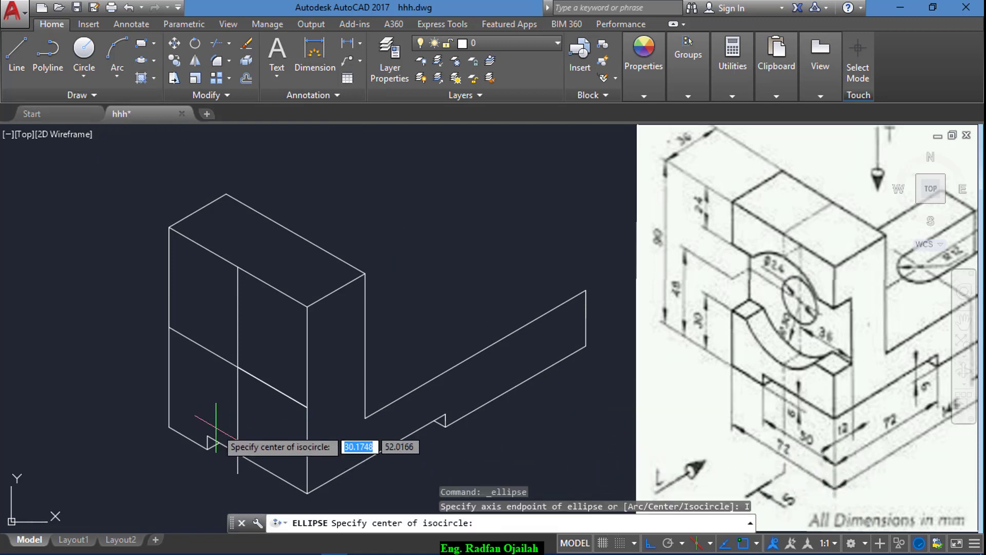
left_click(237, 367)
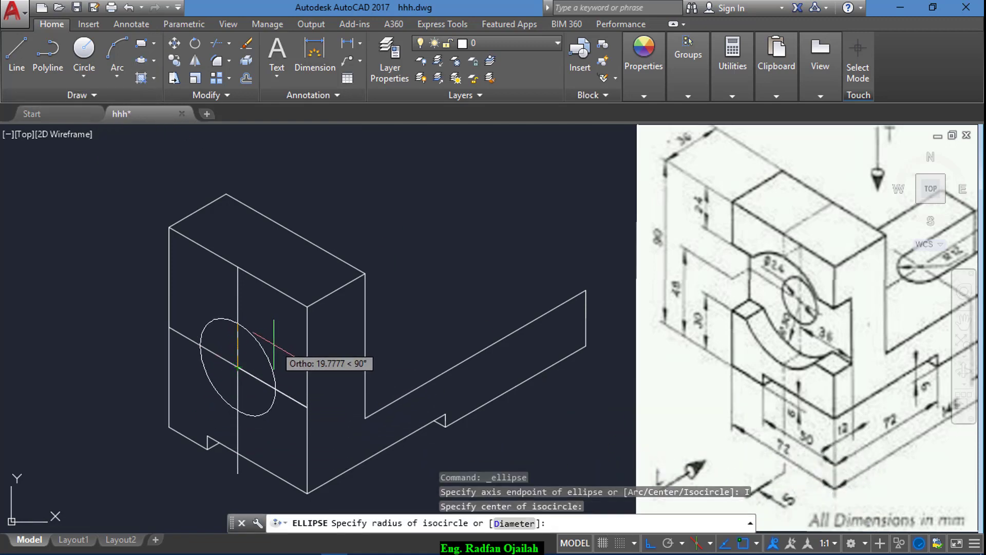
type("3")
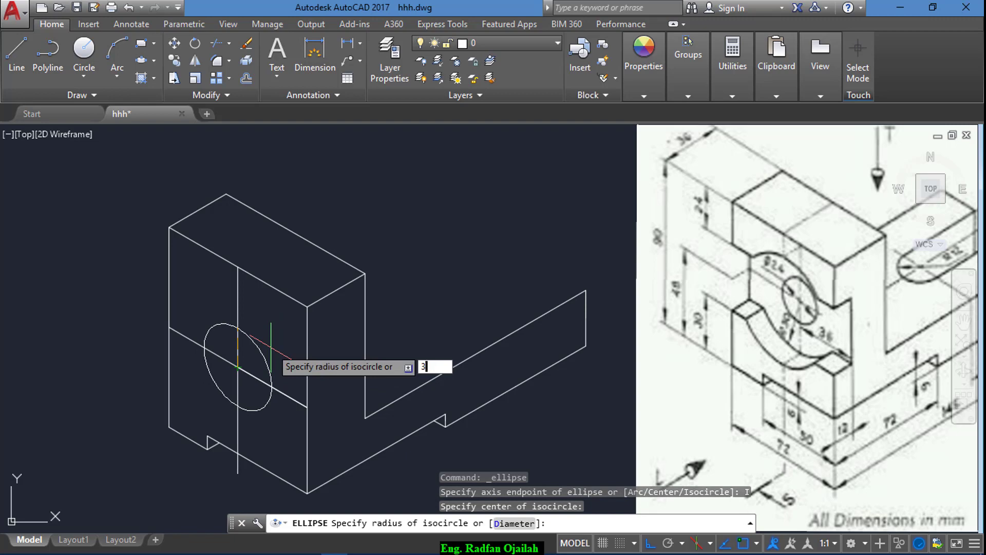
key("Return")
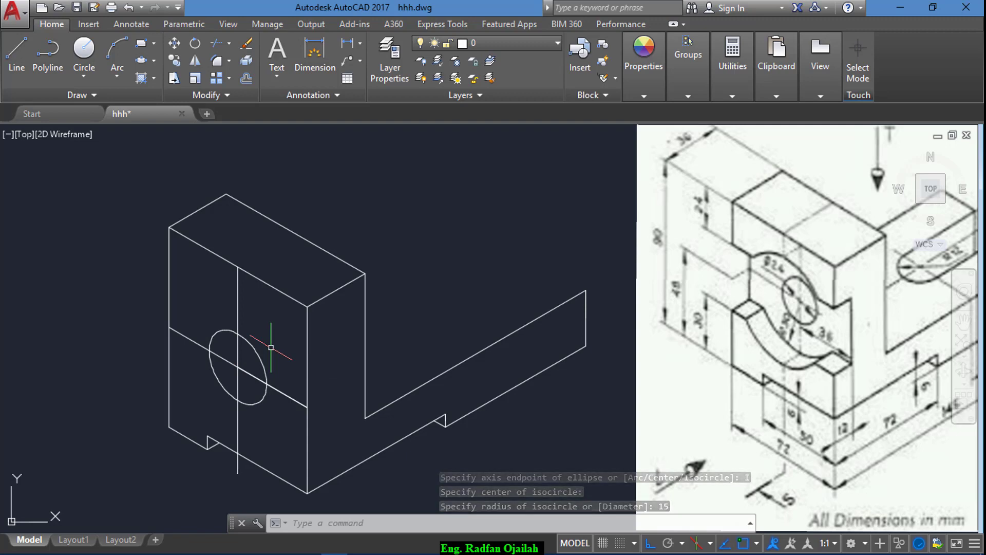
key("ctrl+z")
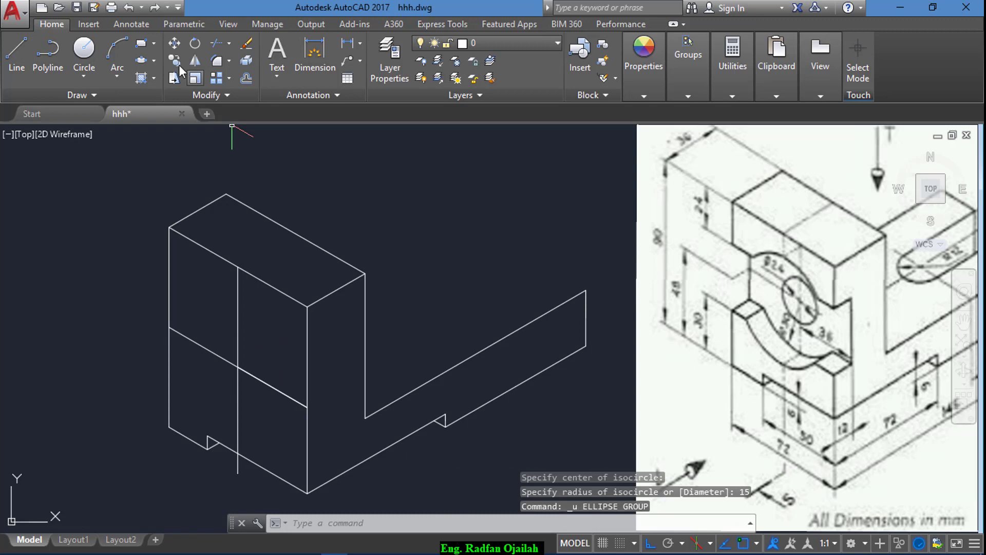
- Redraw the isocircle at the same crossing point with radius 30
left_click(141, 70)
left_click(609, 523)
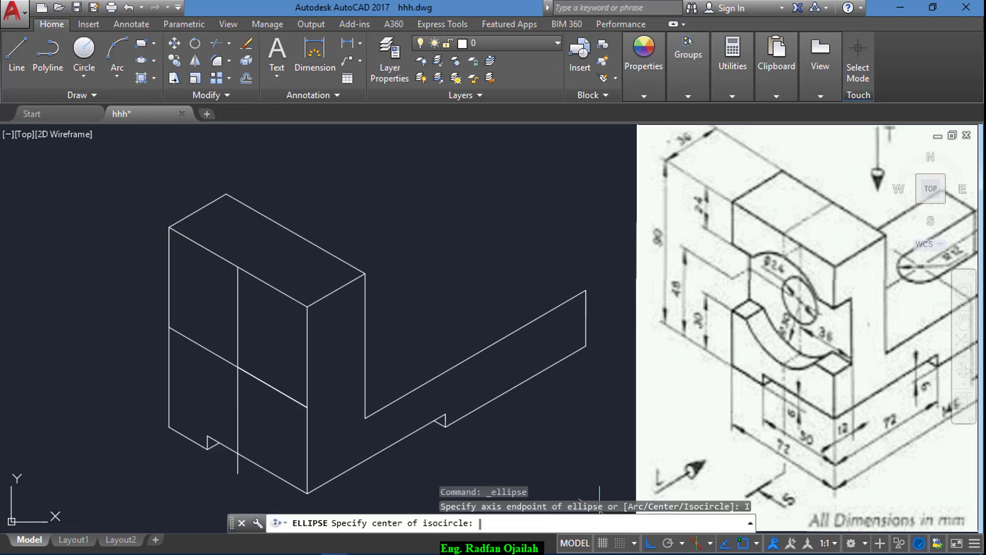
left_click(238, 367)
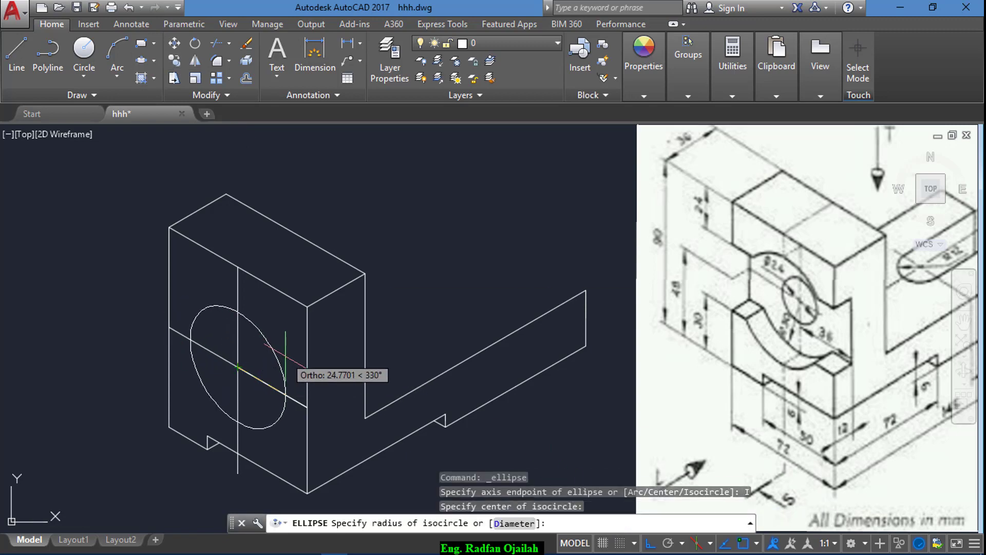
type("30")
key("Return")
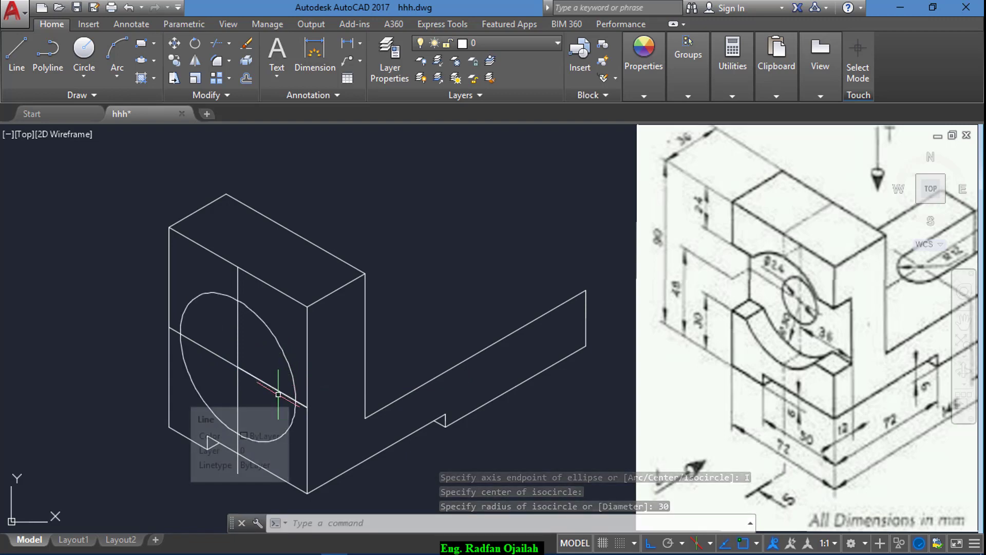
type("tr")
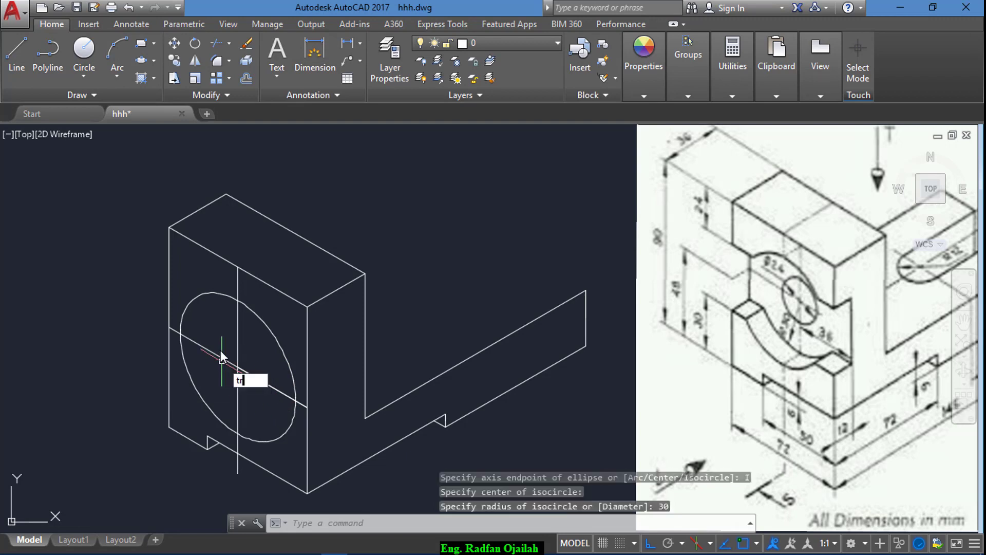
- Trim off the isocircle's upper half, using the face's middle line as cutting edge
key("Return")
left_click(213, 353)
key("Return")
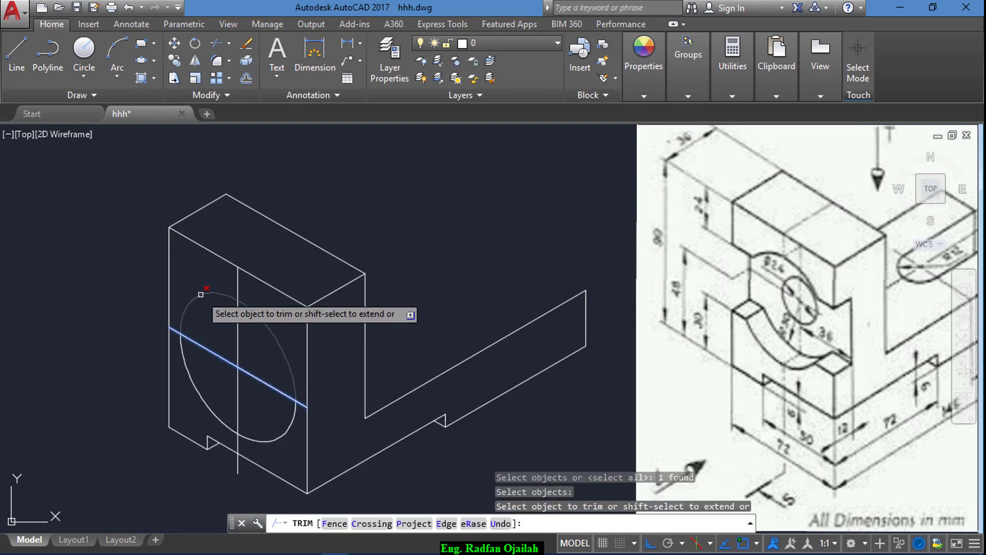
left_click(202, 294)
key("Escape")
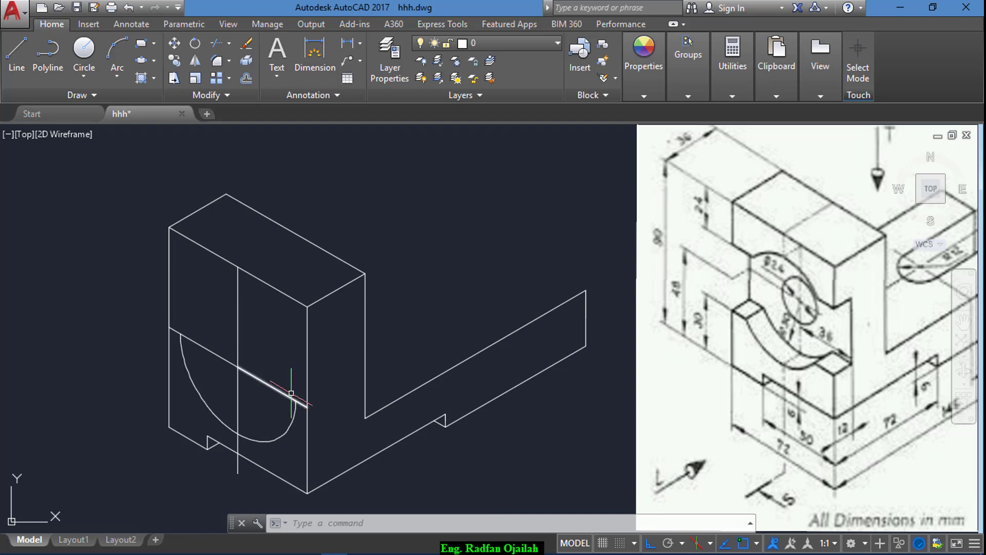
scroll(713, 323, "down", 2)
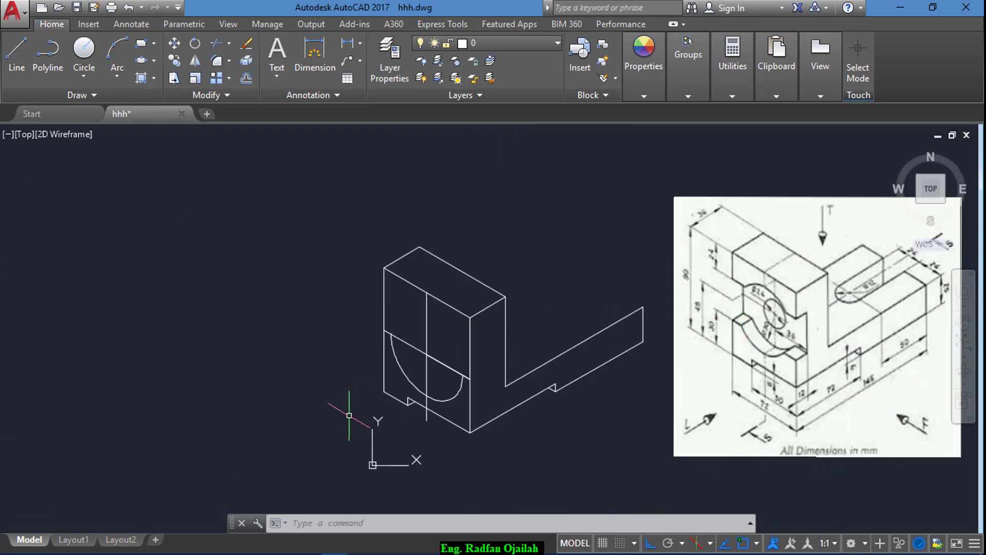
key("Escape")
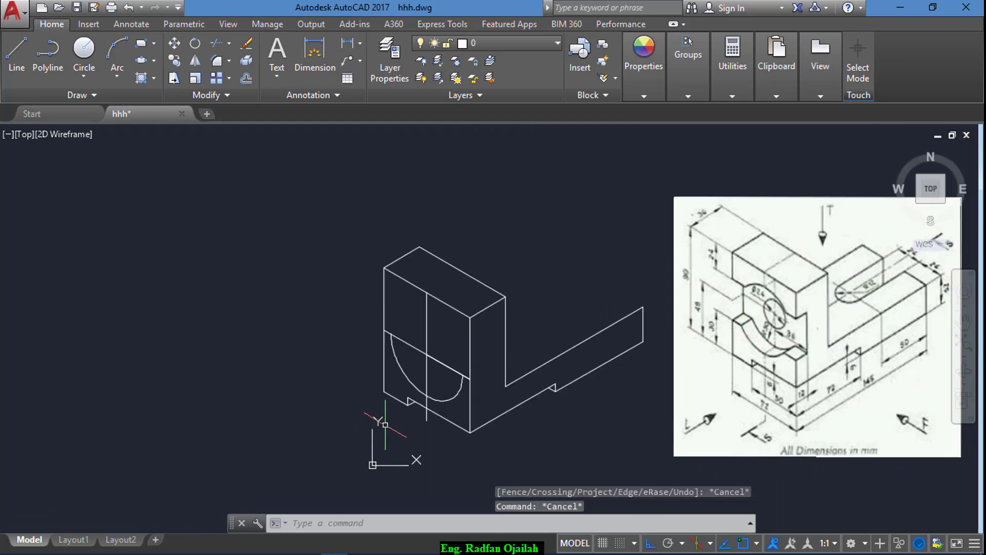
type("L")
- Draw a 30-unit rise from the lower-left corner, continuing across the front face at 330°
key("Return")
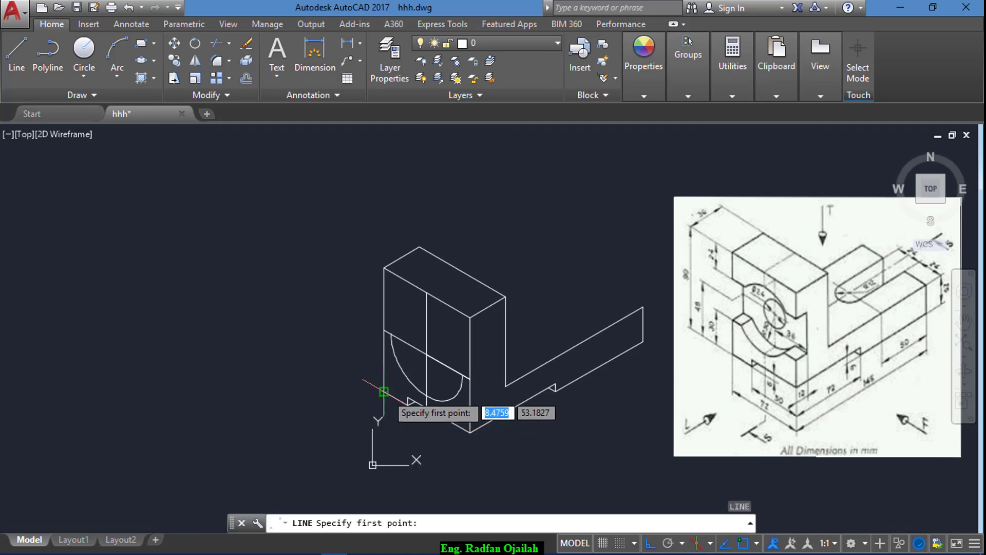
left_click(384, 391)
type("30")
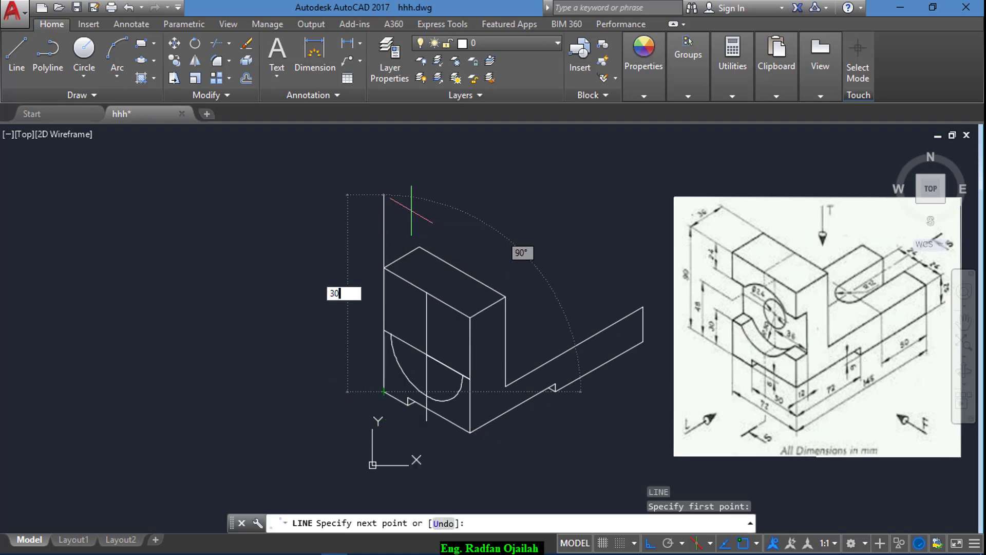
key("Return")
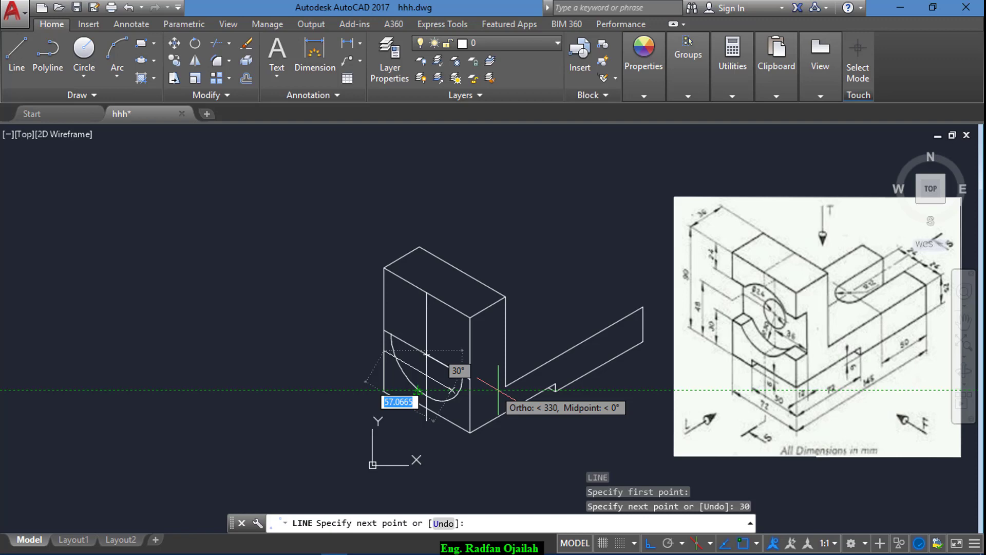
left_click(552, 447)
key("Return")
scroll(467, 393, "up", 3)
type("tr")
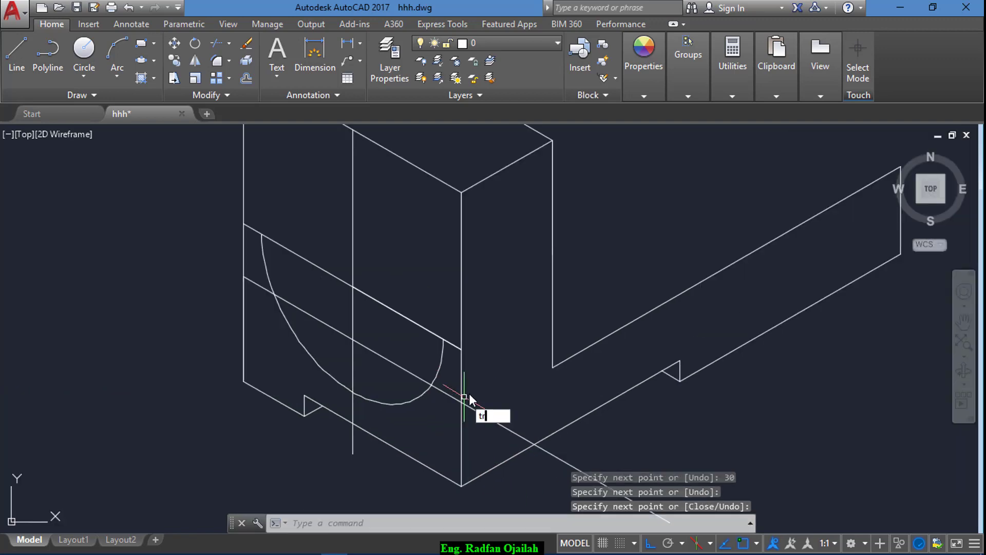
- Trim arc pieces with crossing selections, then undo back to the whole isocircle
key("Return")
key("Return")
scroll(384, 411, "down", 3)
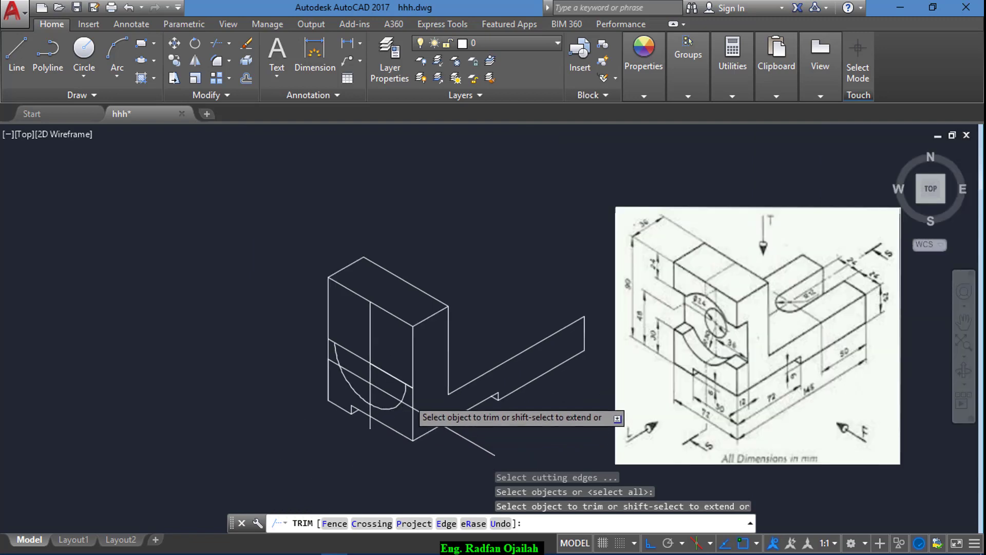
scroll(410, 399, "up", 2)
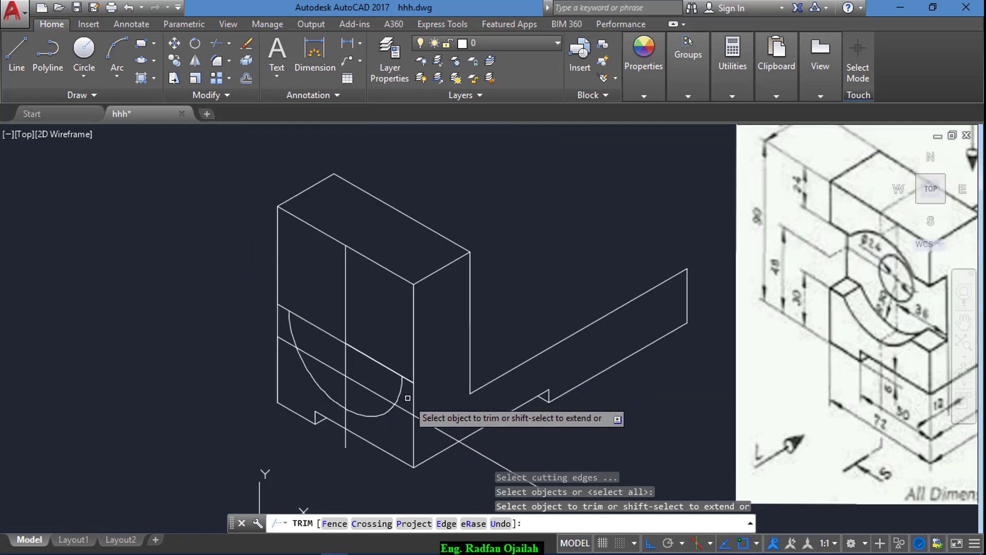
left_click(410, 400)
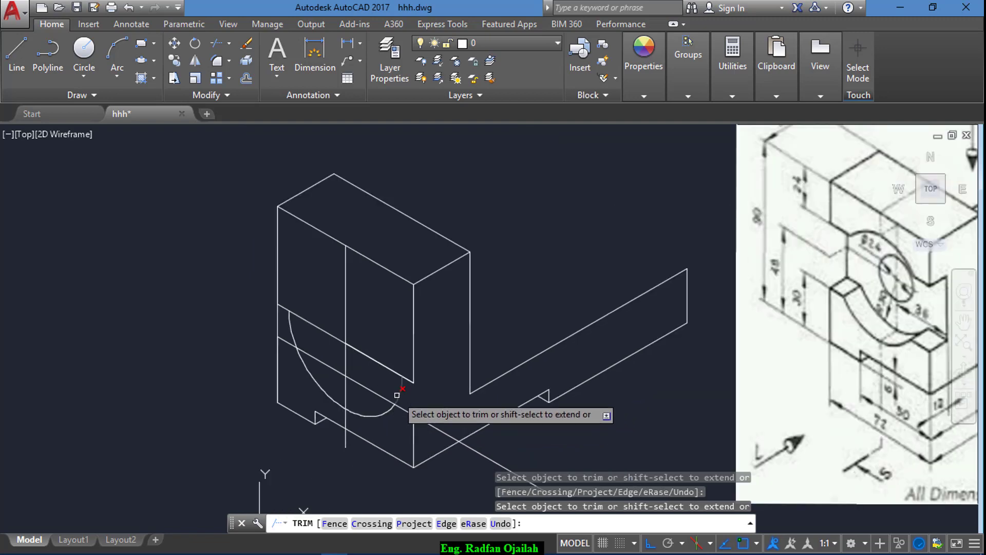
left_click(370, 378)
left_click(353, 362)
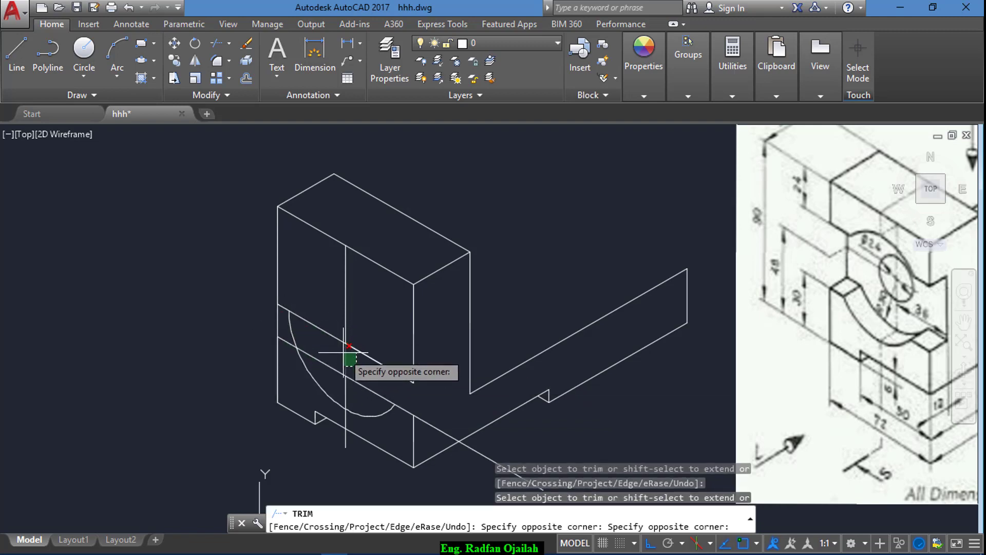
left_click(293, 328)
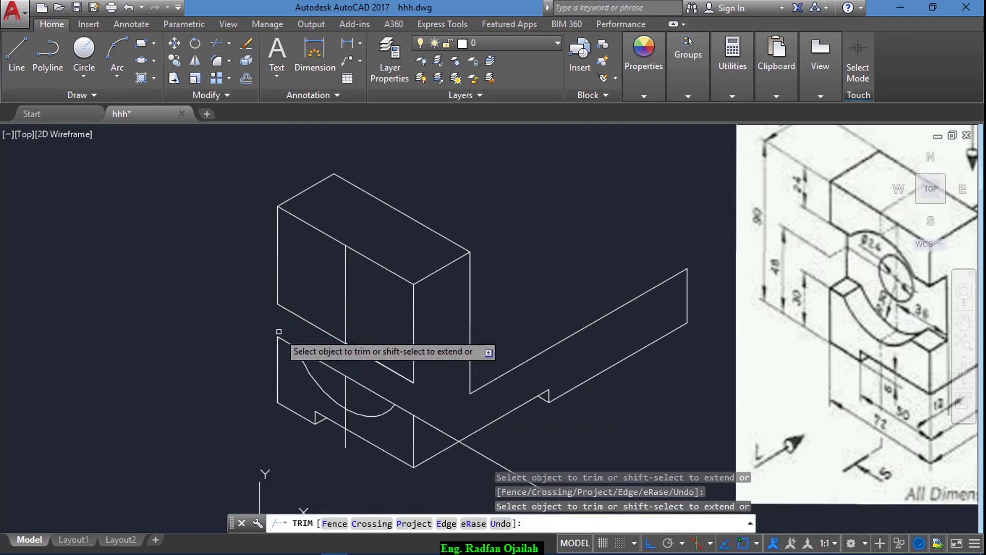
key("Escape")
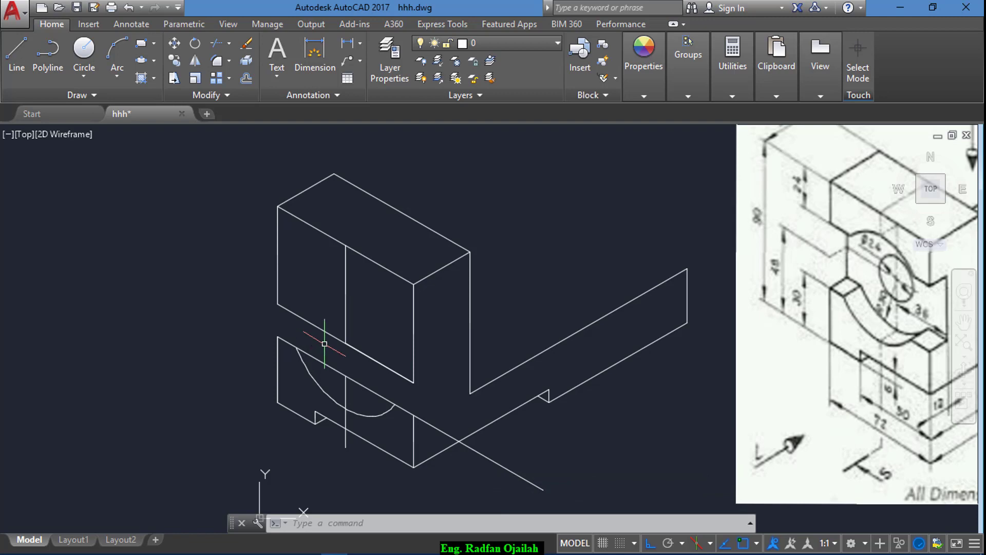
key("ctrl+z")
key("ctrl+z")
key("ctrl+z")
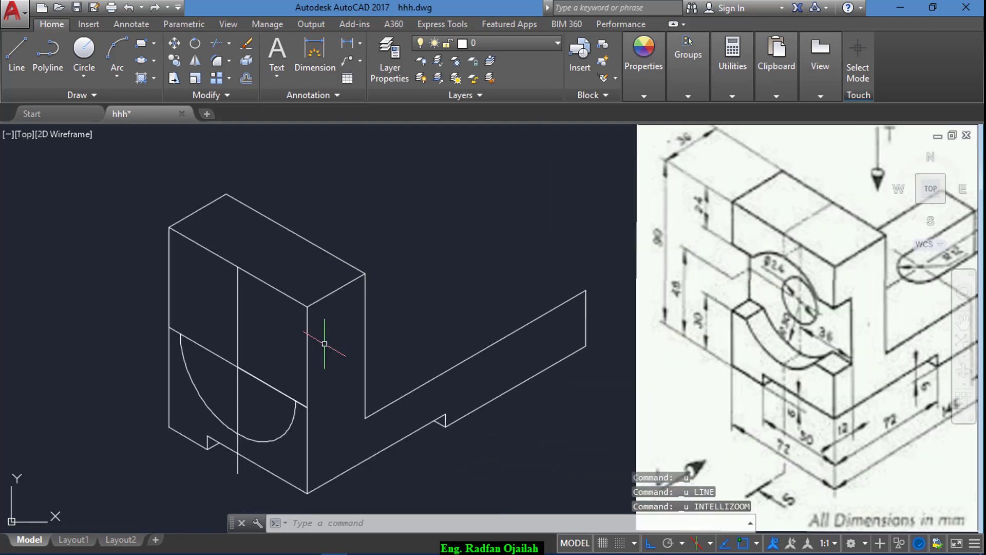
key("ctrl+z")
scroll(346, 332, "down", 2)
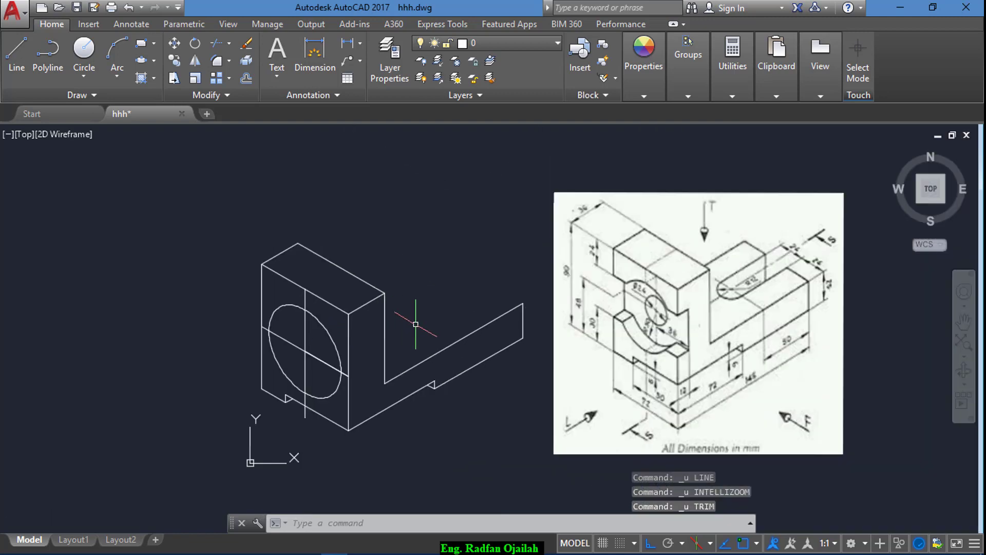
scroll(268, 333, "up", 2)
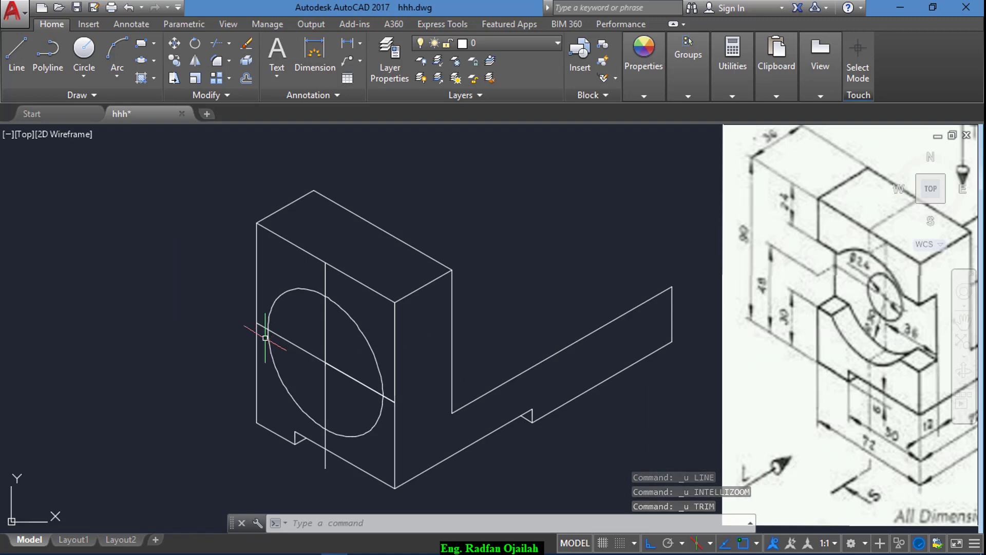
type("l")
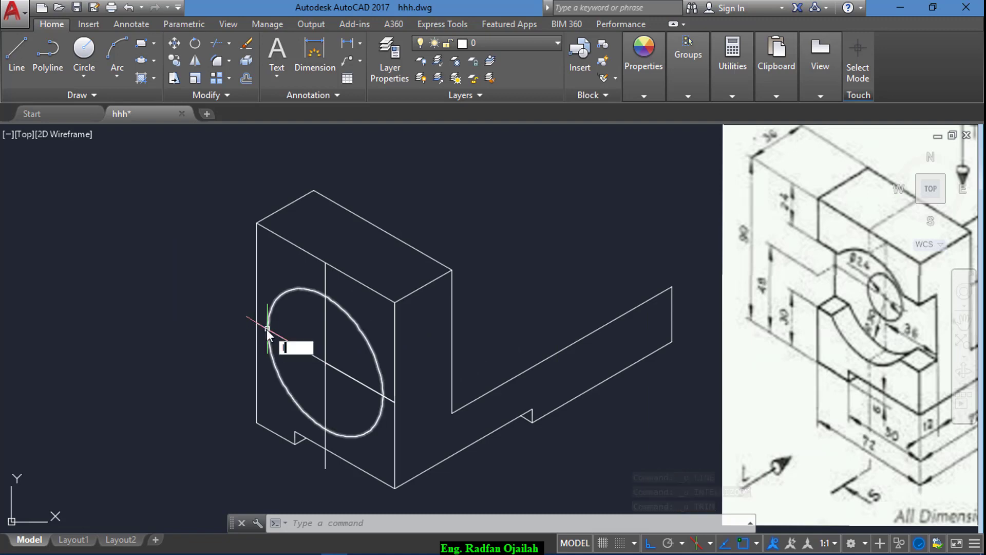
- Draw a guide line rising 30 from the lower-left corner, then across the face at 330°
key("Return")
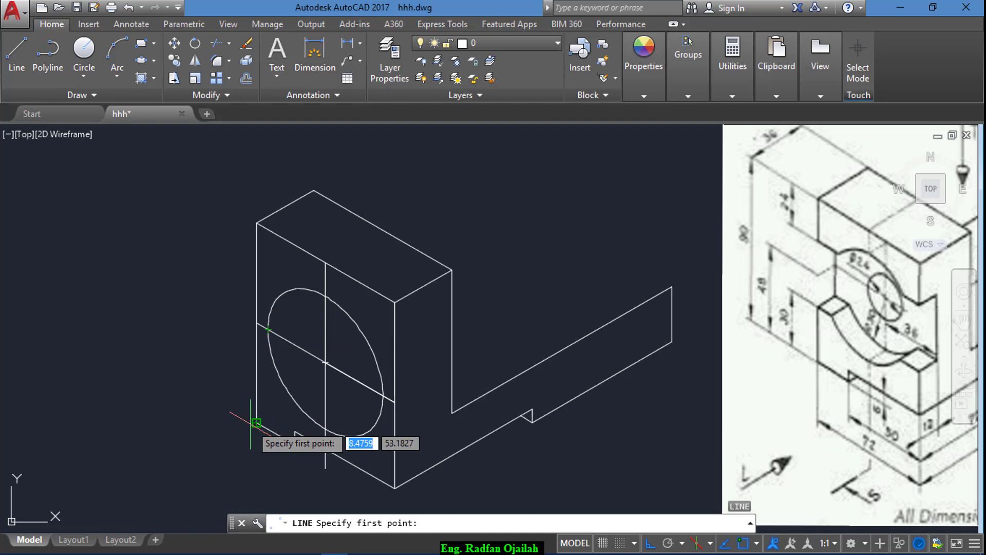
left_click(257, 421)
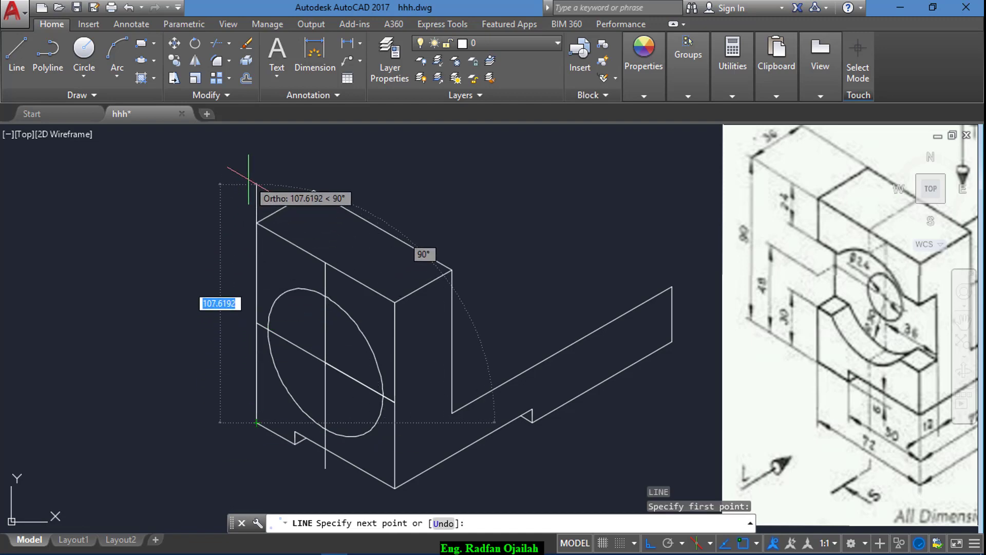
type("30")
key("Return")
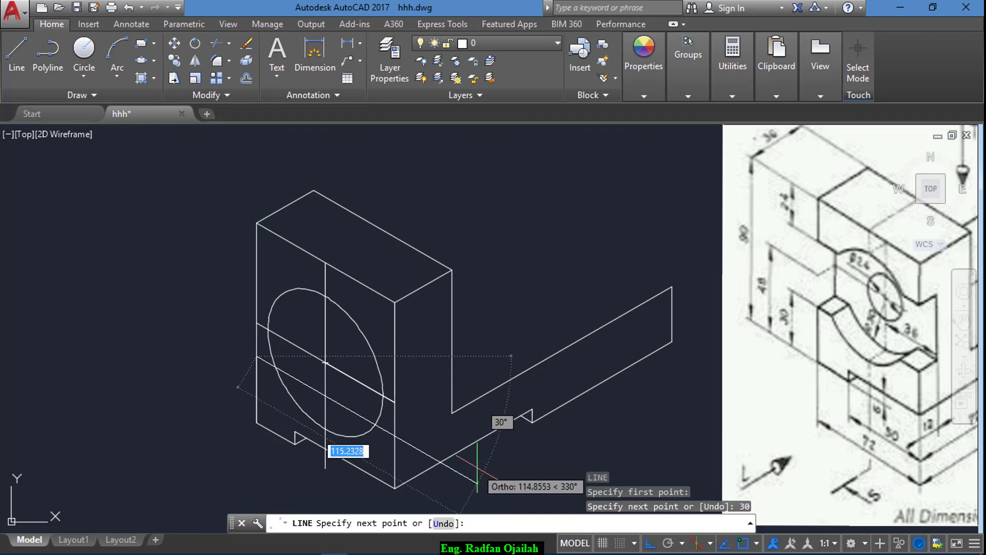
left_click(479, 484)
key("Return")
key("Return")
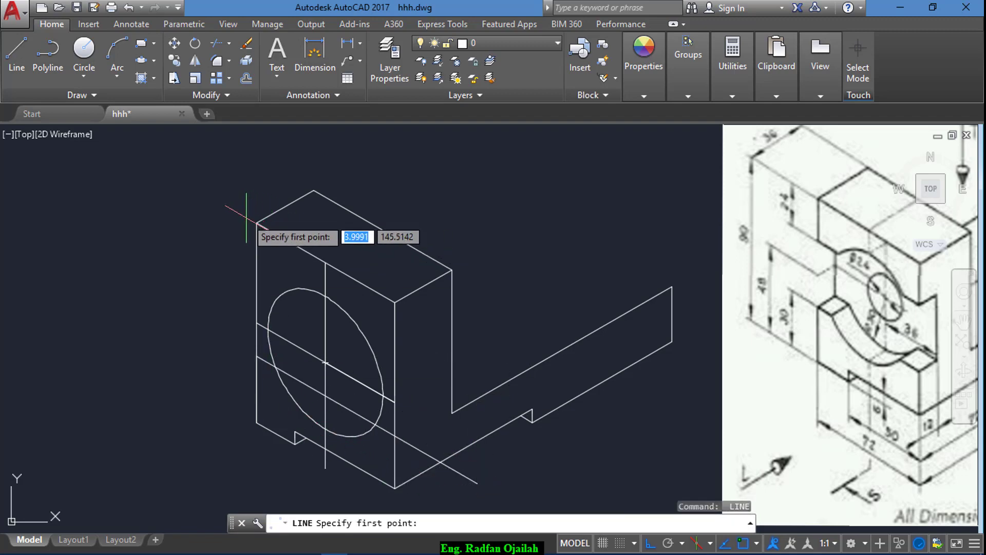
- Draw a second guide line 24 units down from the top-left vertex
left_click(256, 223)
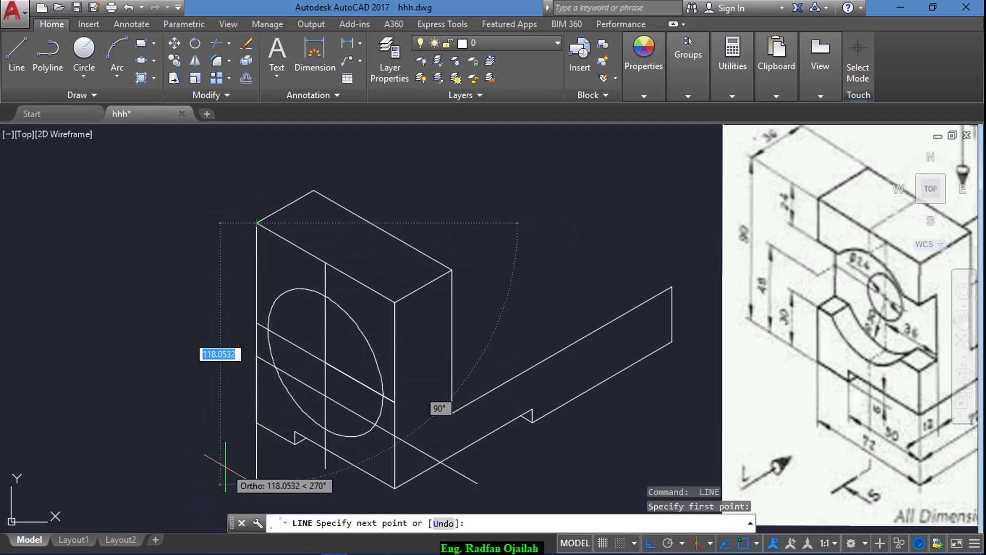
type("24")
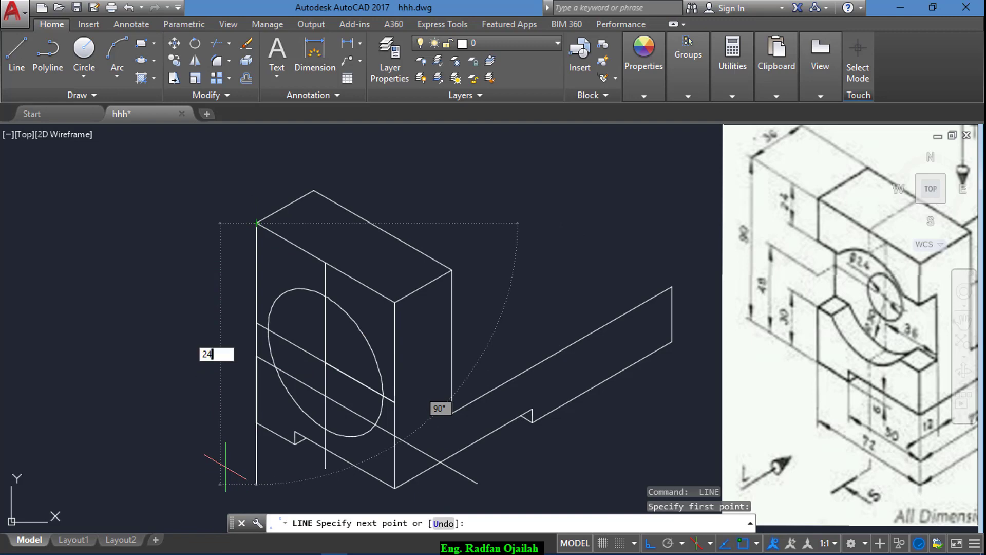
key("Return")
left_click(417, 342)
key("Return")
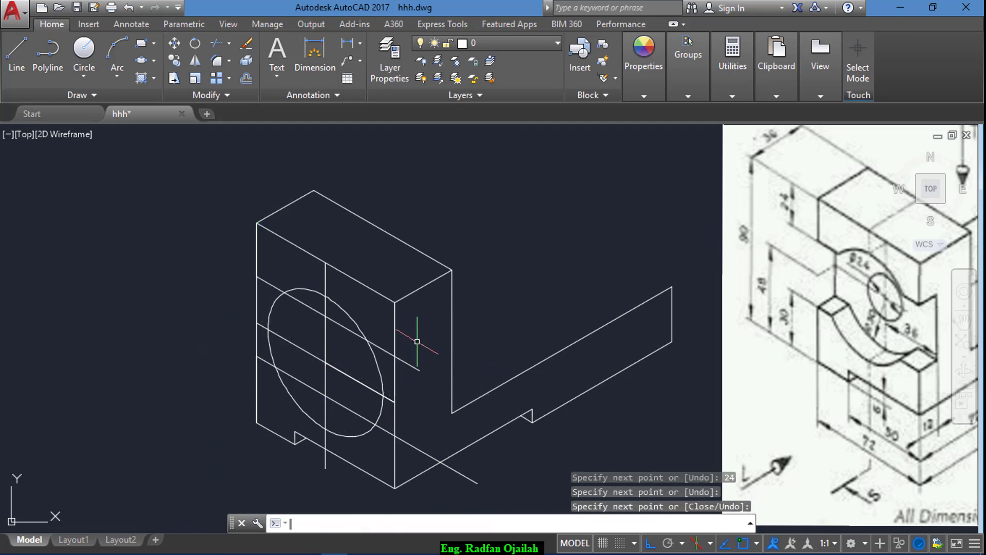
type("tr")
- Trim the isocircle, guide lines and the left edge segment beside the circle
key("Return")
key("Return")
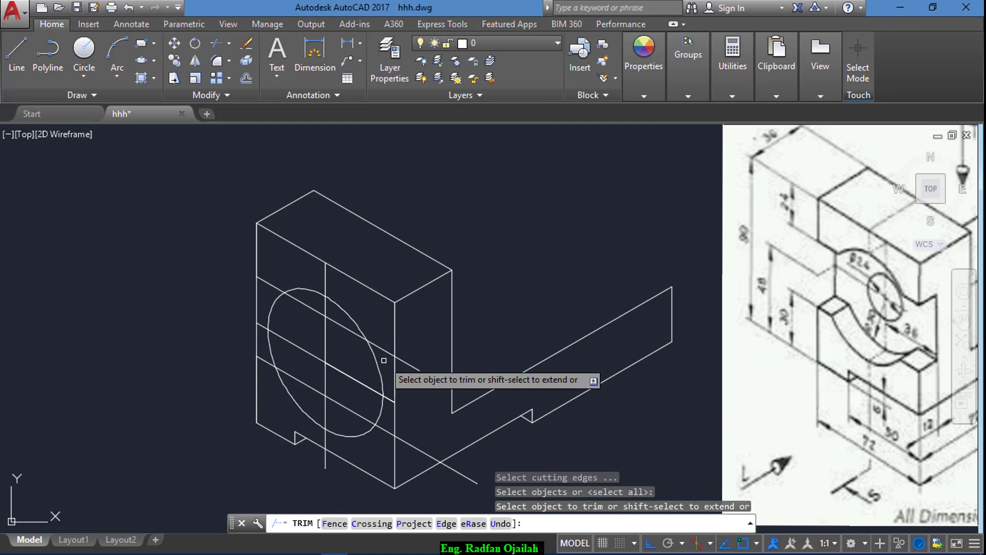
left_click(382, 359)
left_click(355, 394)
left_click(342, 347)
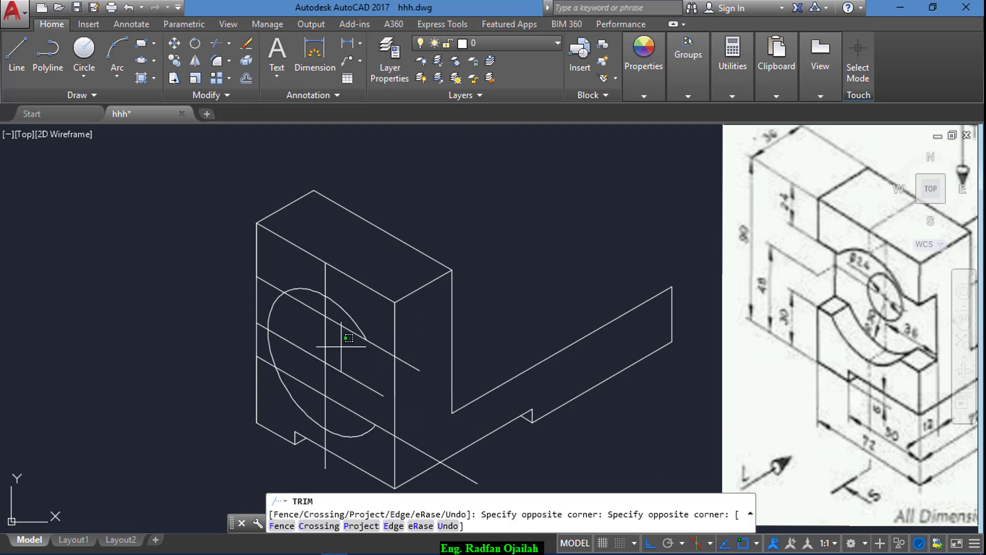
left_click(316, 356)
left_click(290, 320)
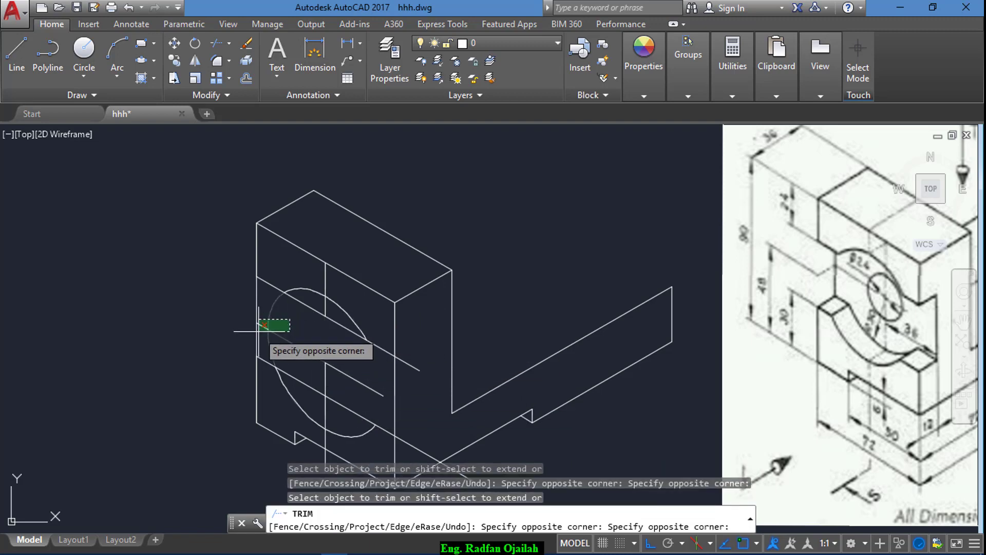
left_click(259, 332)
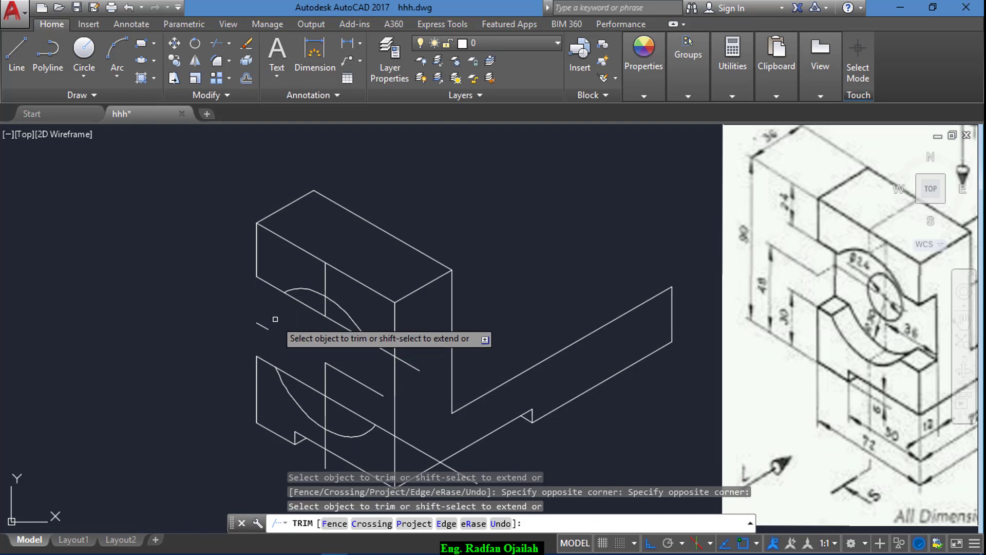
key("Escape")
- Erase the leftover left vertical edge piece
left_click(261, 333)
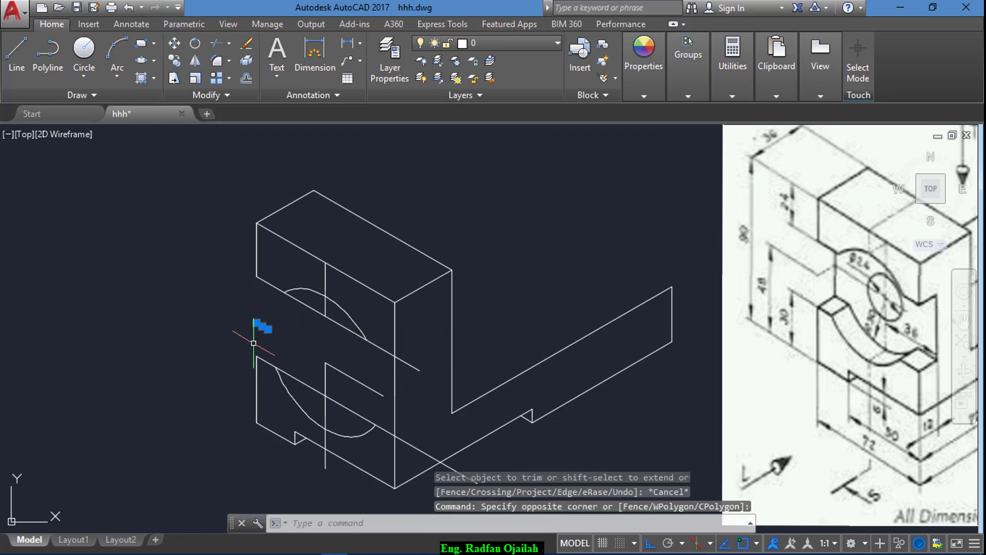
left_click(253, 343)
key("Delete")
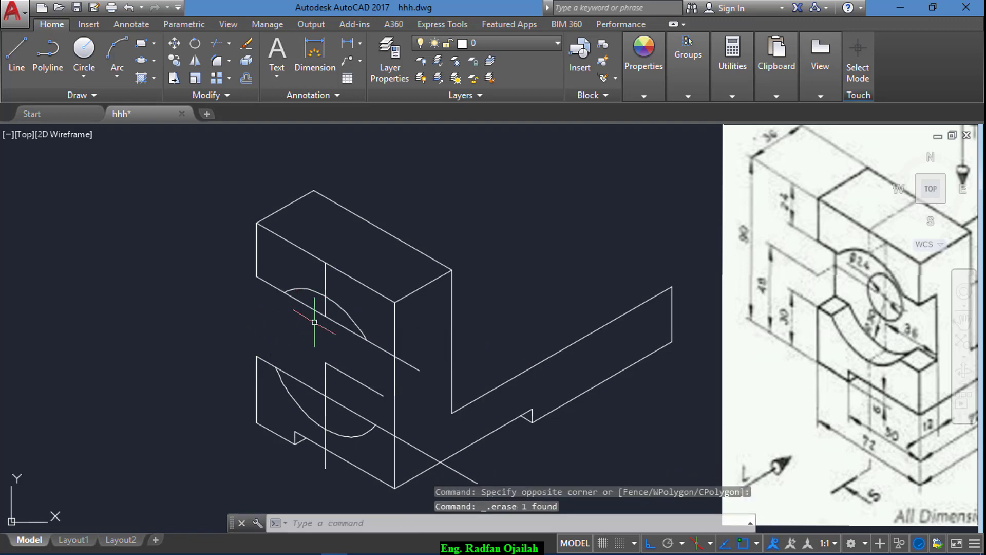
type("tr")
- Trim the vertical edge pieces under the arc
key("Return")
key("Return")
left_click(314, 309)
left_click(319, 362)
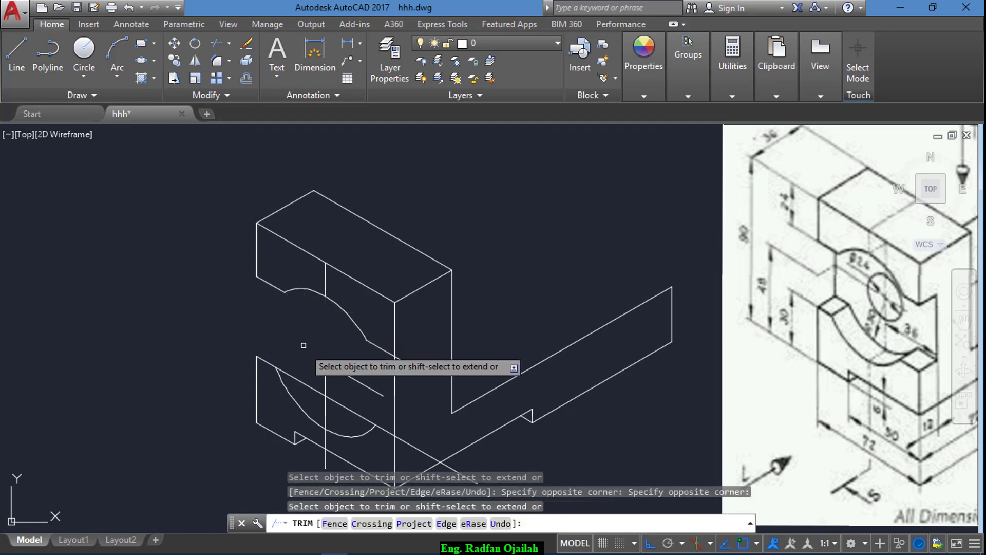
left_click(337, 392)
left_click(313, 403)
key("Escape")
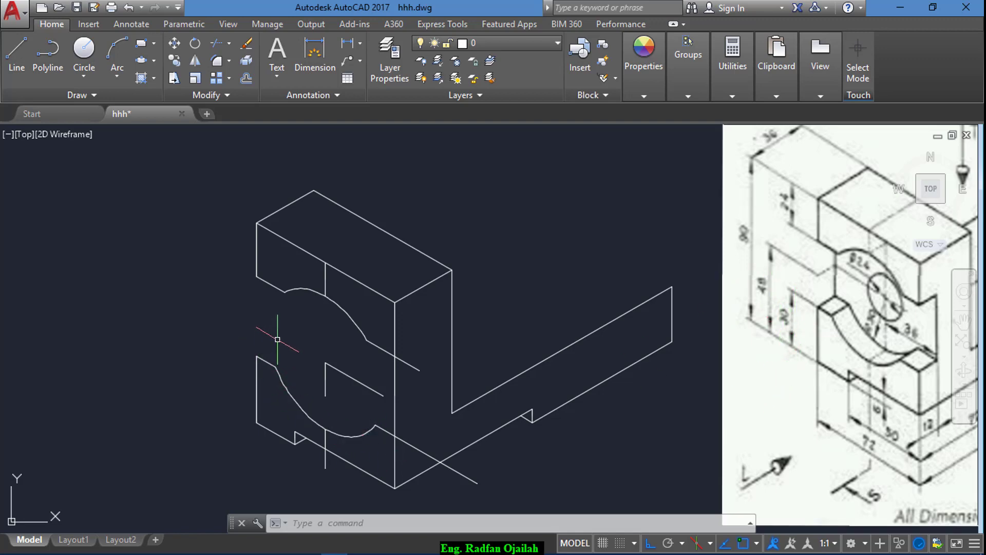
type("l")
- Draw a 12-unit edge on the top isoplane from the cutout's lower-left corner
key("Return")
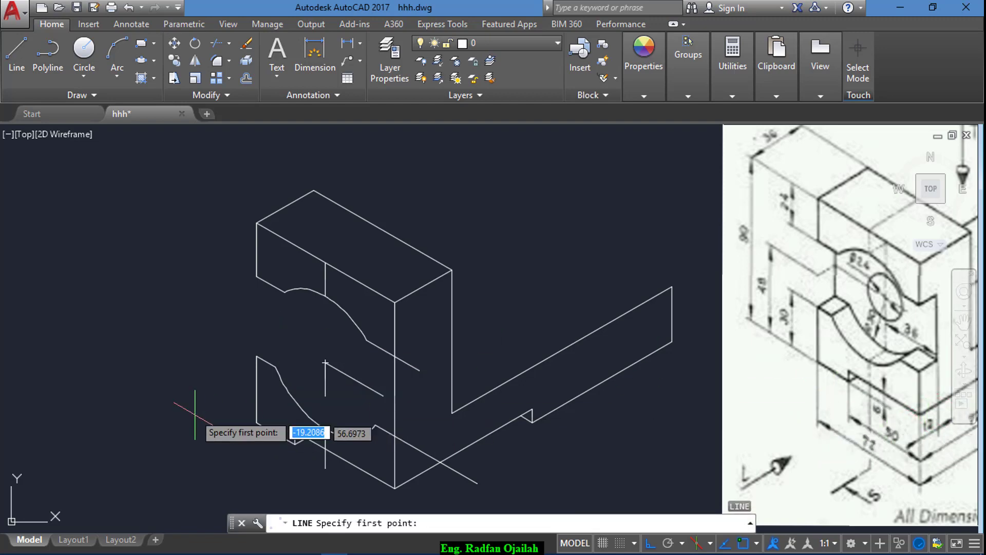
left_click(257, 356)
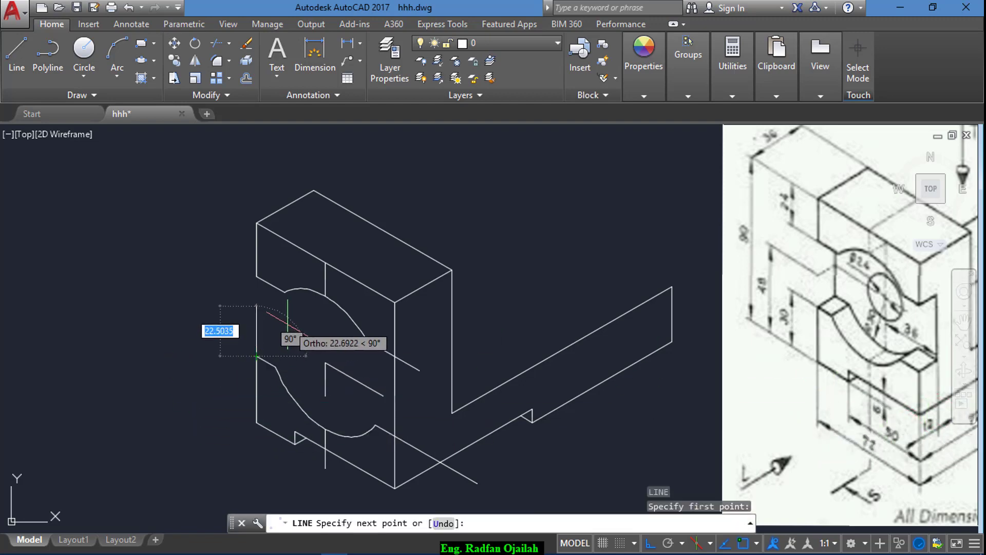
key("F4")
key("F5")
type("12")
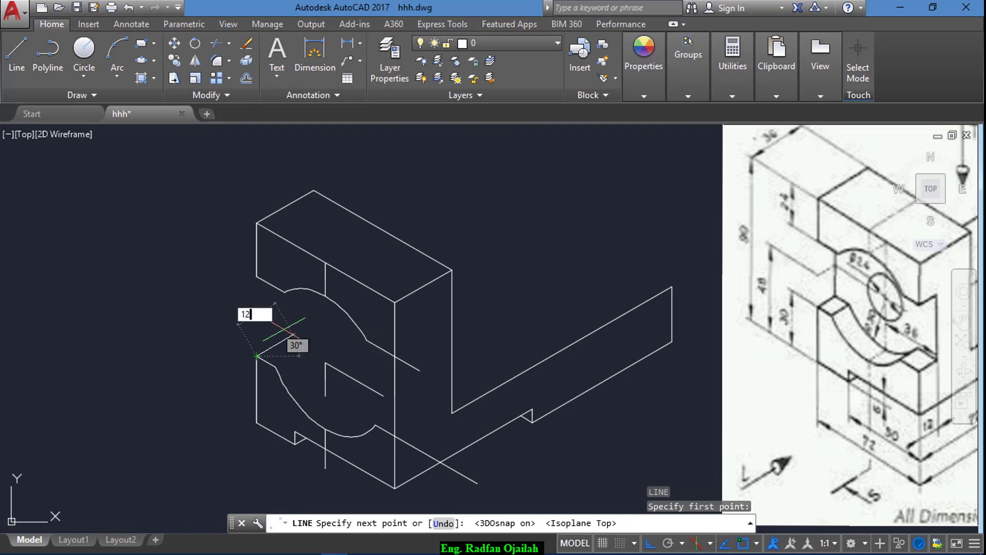
key("Return")
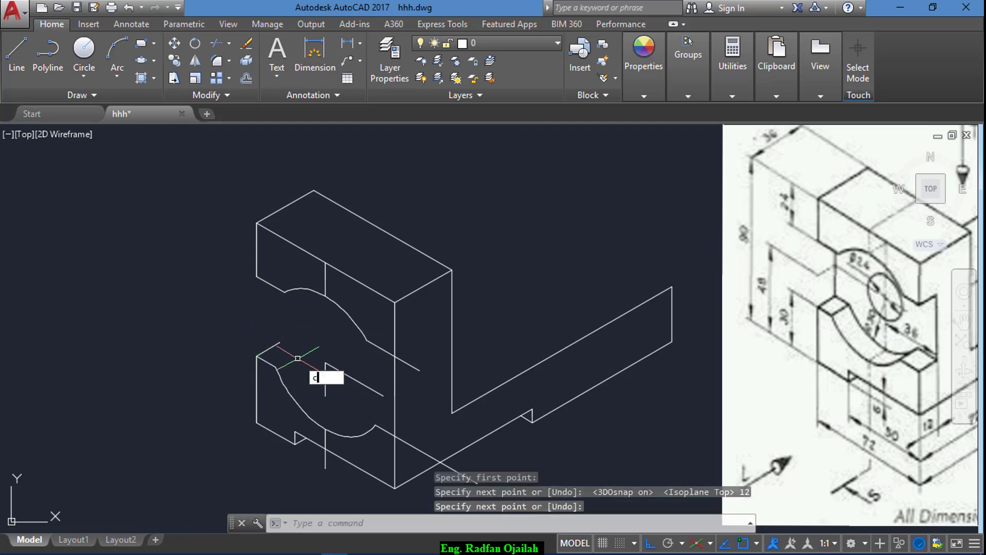
type("o")
- Copy the 12-unit edge 72 units along the base
key("Return")
left_click(269, 349)
key("Return")
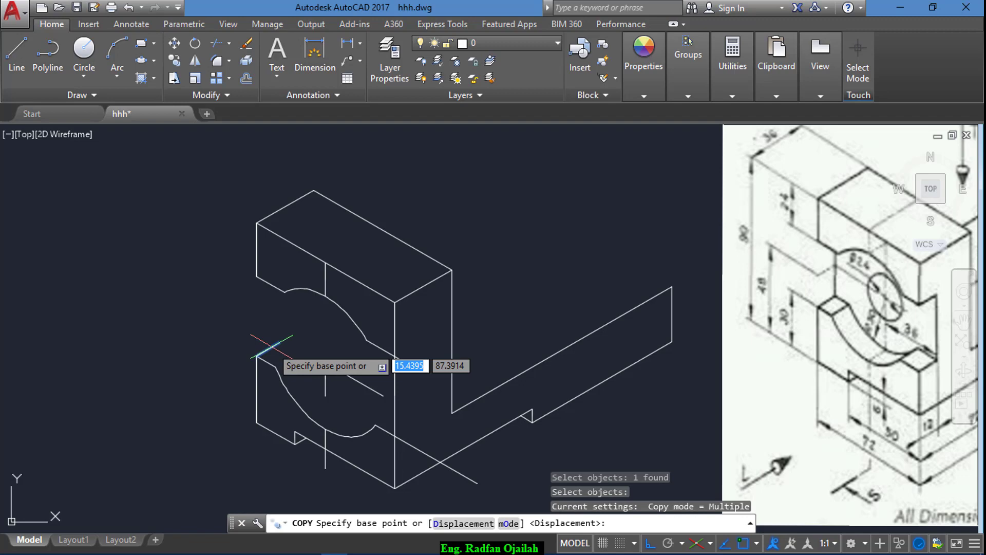
left_click(258, 357)
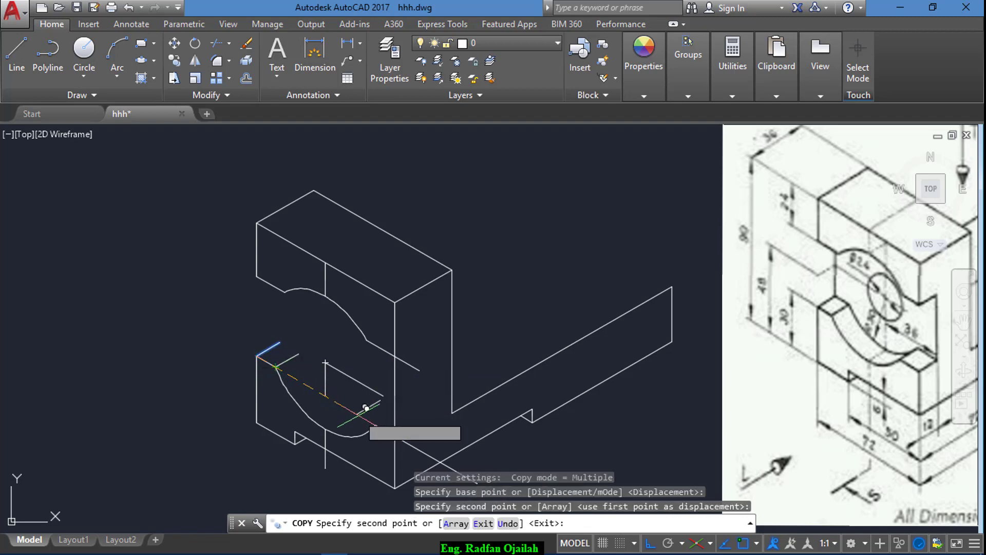
type("72")
key("Return")
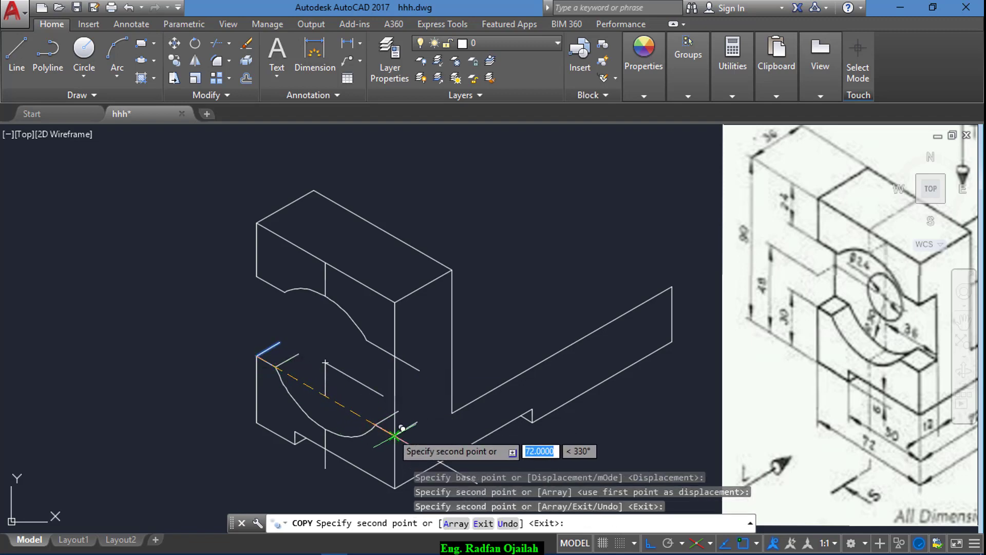
key("Return")
key("Escape")
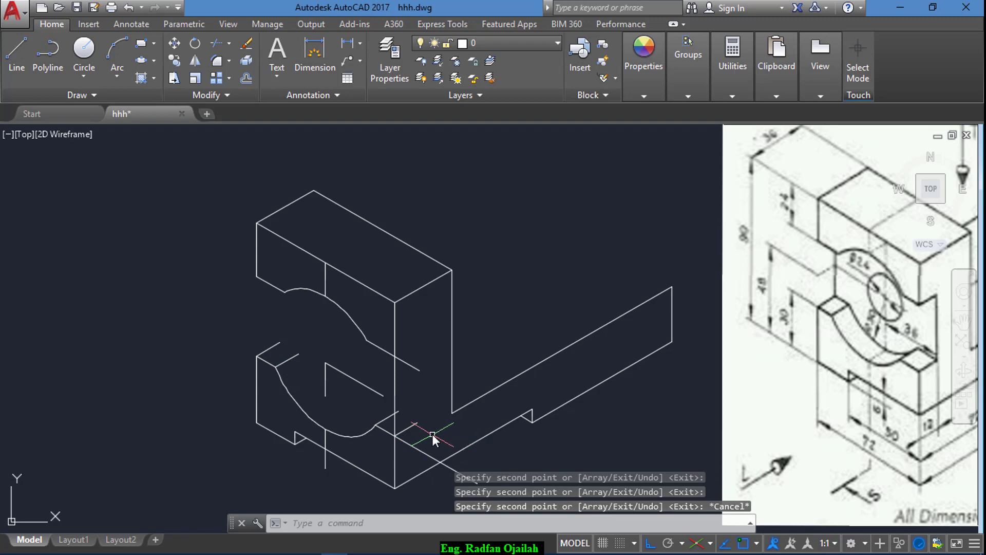
type("co")
- Erase the stray short line near the bottom
key("Return")
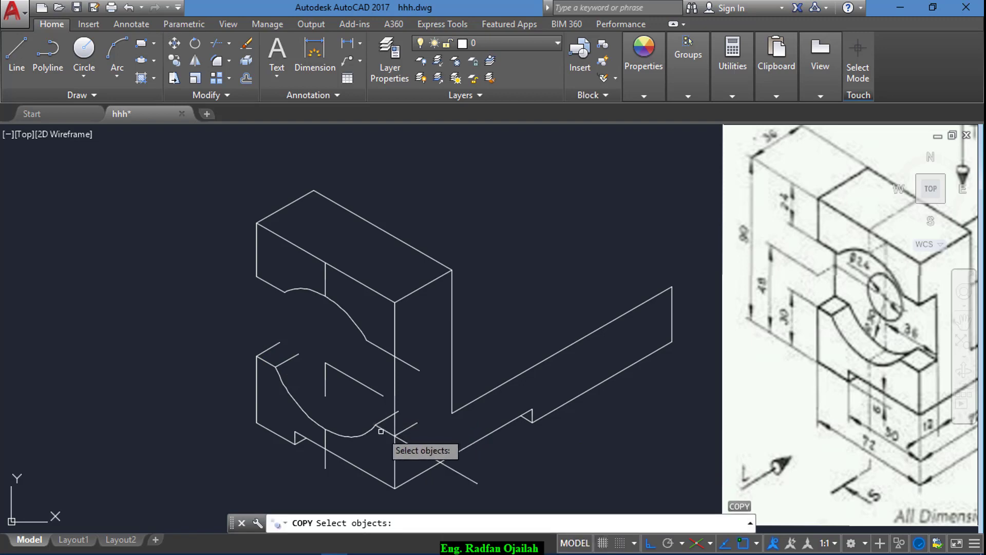
key("Escape")
type("tr")
key("Return")
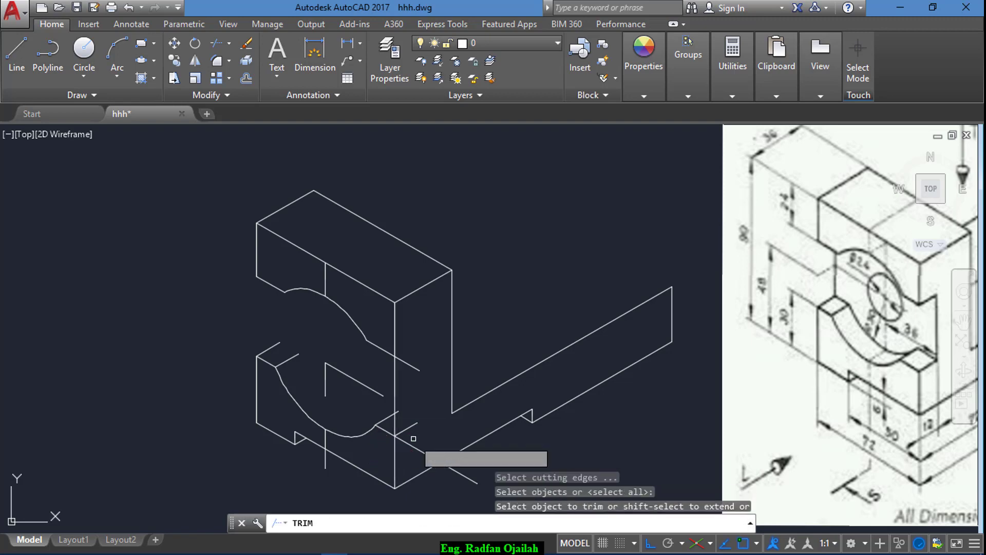
key("Return")
key("Escape")
left_click(459, 473)
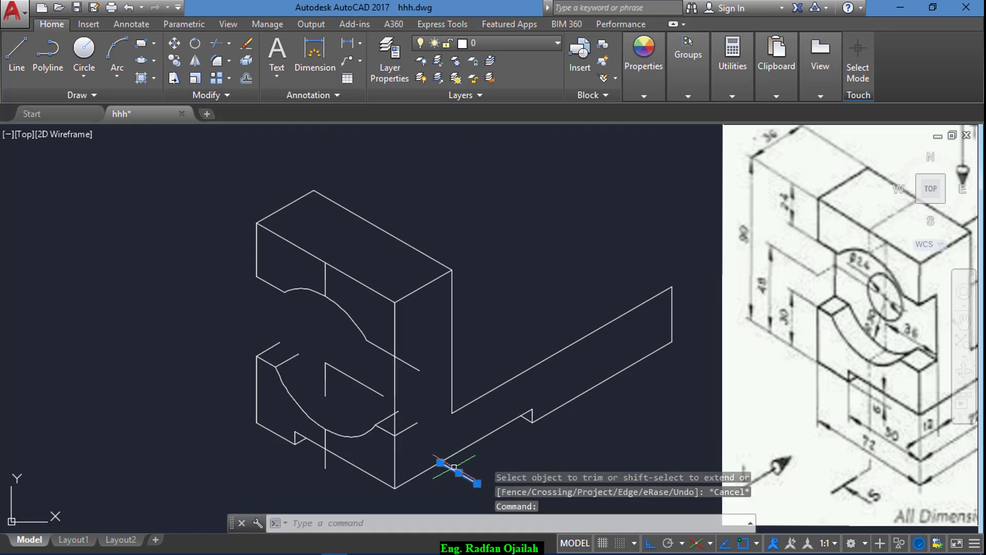
key("Delete")
type("o")
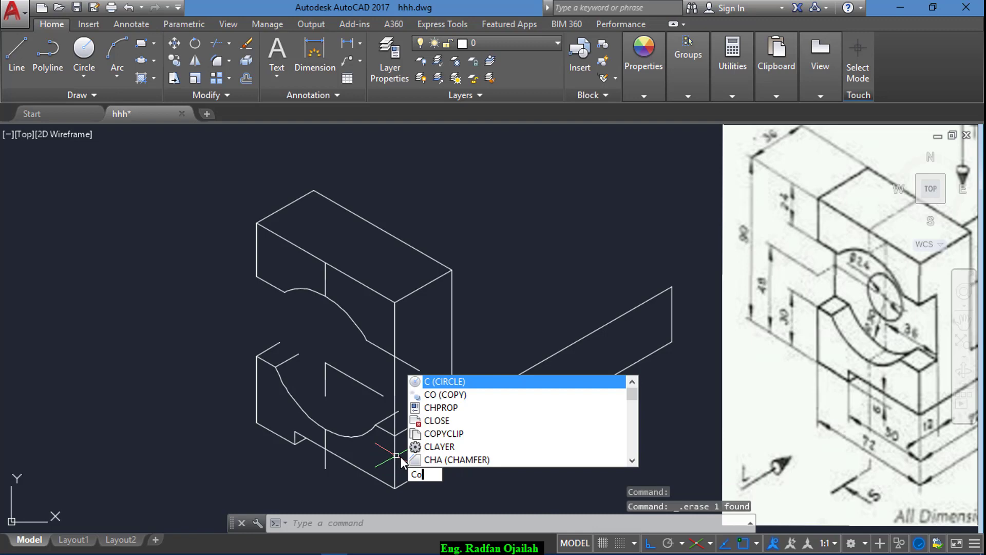
- Copy the lower semicircular arc and its adjoining edges 12 units back
key("Return")
left_click(273, 367)
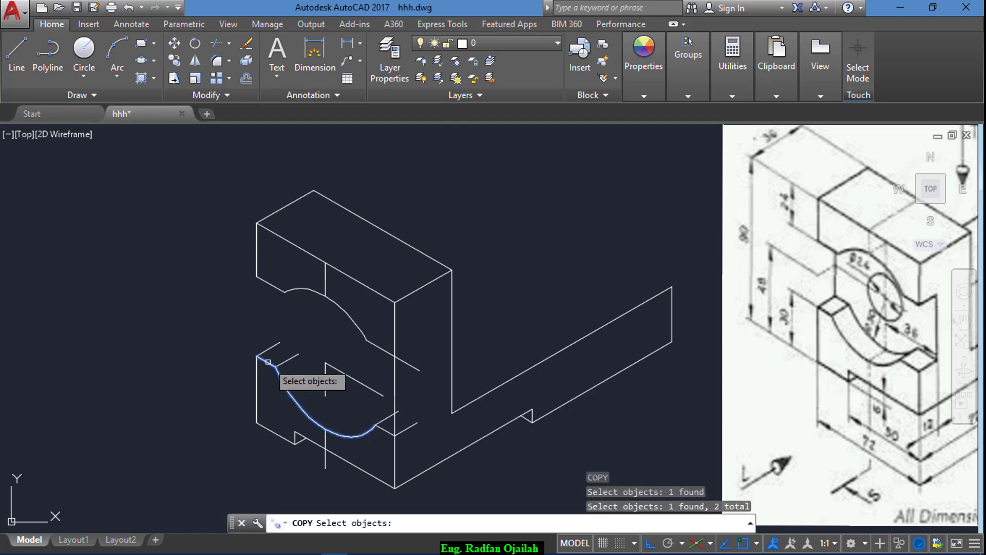
left_click(389, 431)
key("Return")
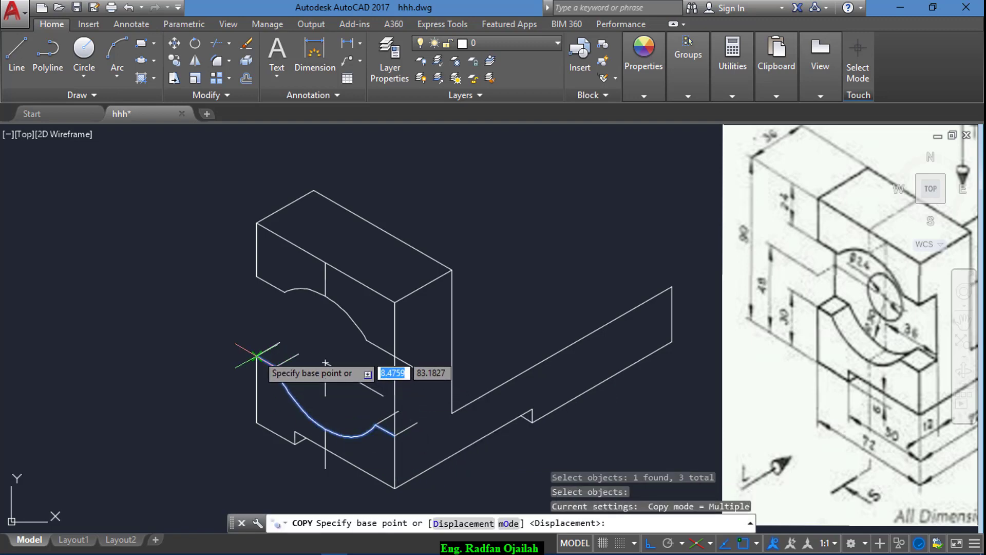
left_click(259, 356)
left_click(279, 342)
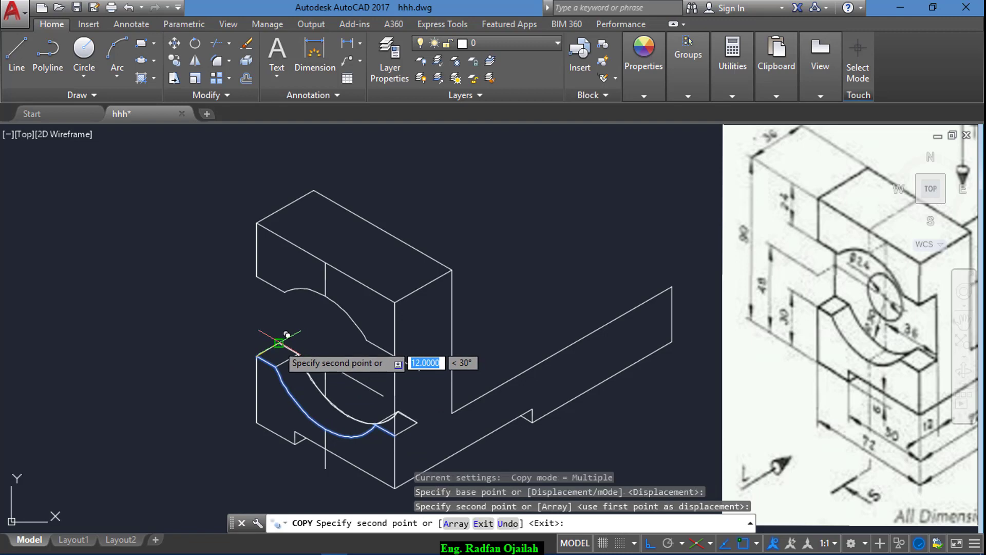
key("Escape")
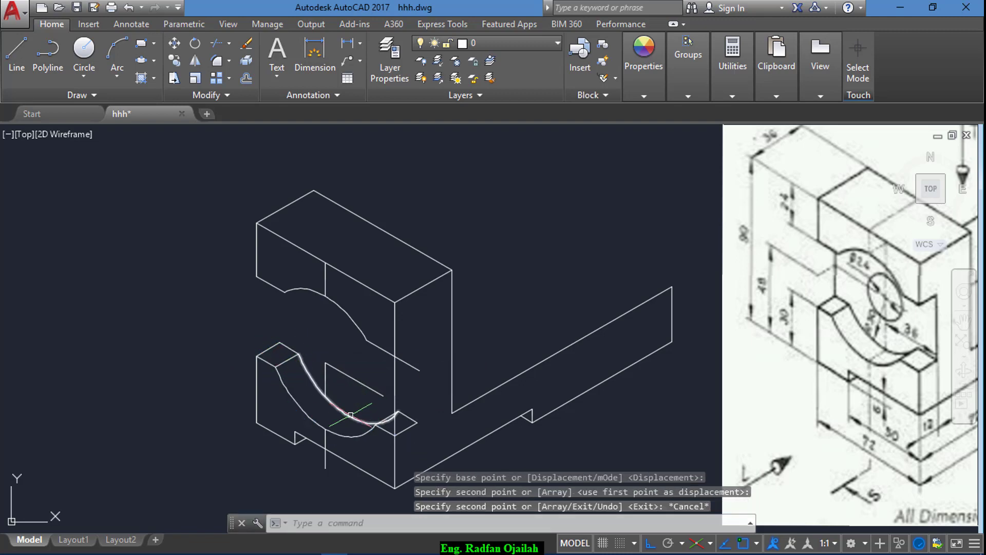
key("Return")
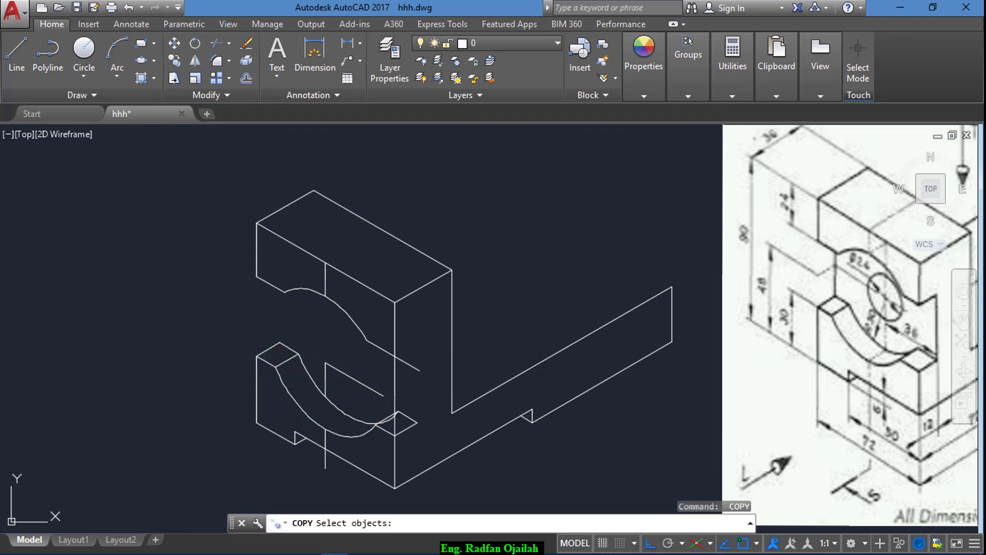
- Move the two short lines inside the cutout 12 units back along the 30° axis
key("Escape")
type("m")
key("Return")
left_click(355, 378)
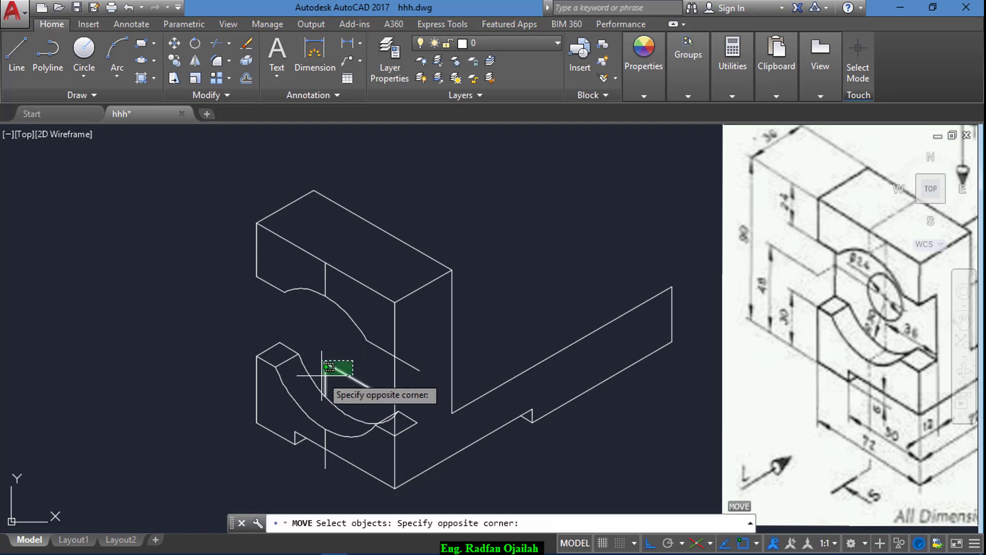
left_click(323, 363)
key("Return")
left_click(173, 339)
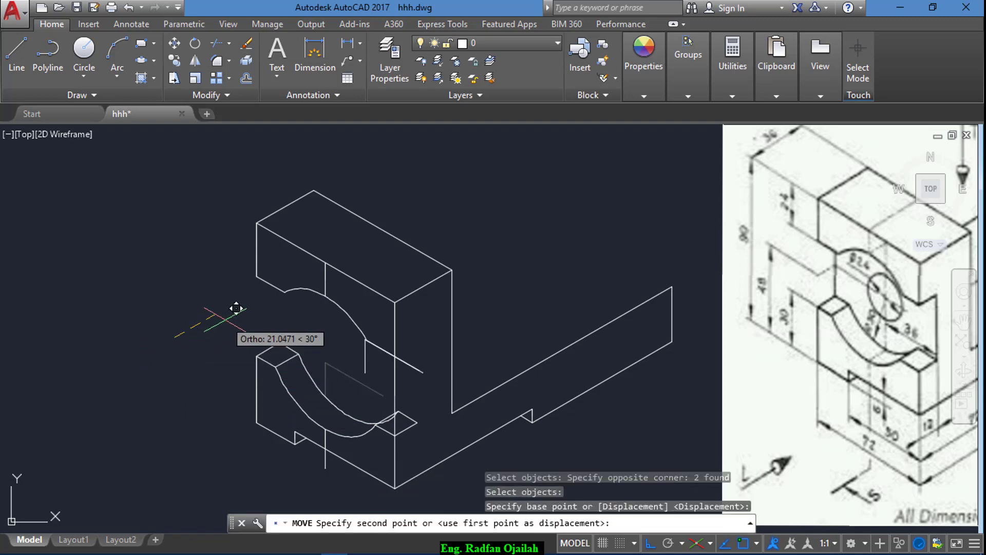
type("12")
key("Return")
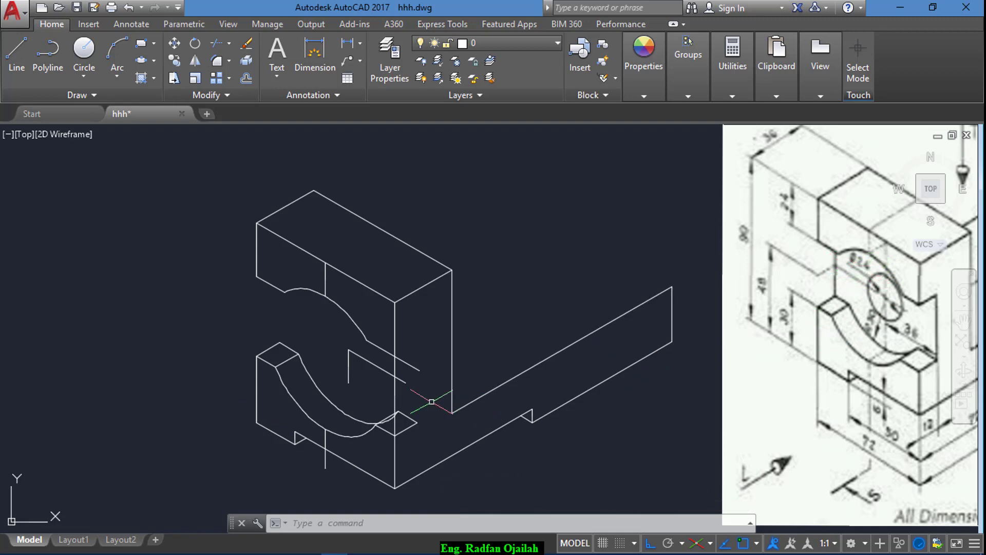
- Draw a radius-12 isocircle for the hole on the upright face, using the Left isoplane
left_click(152, 63)
left_click(148, 115)
left_click(597, 524)
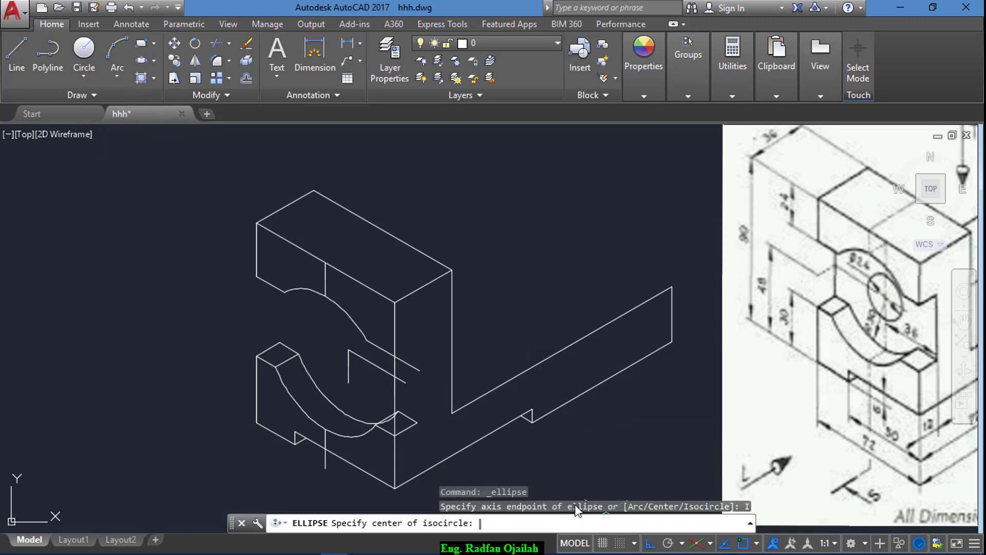
left_click(348, 350)
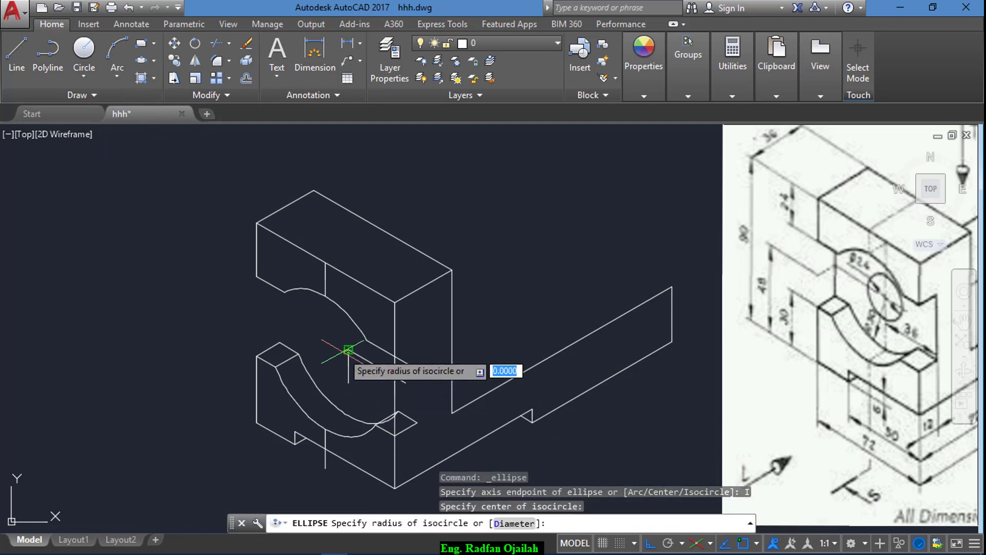
key("F5")
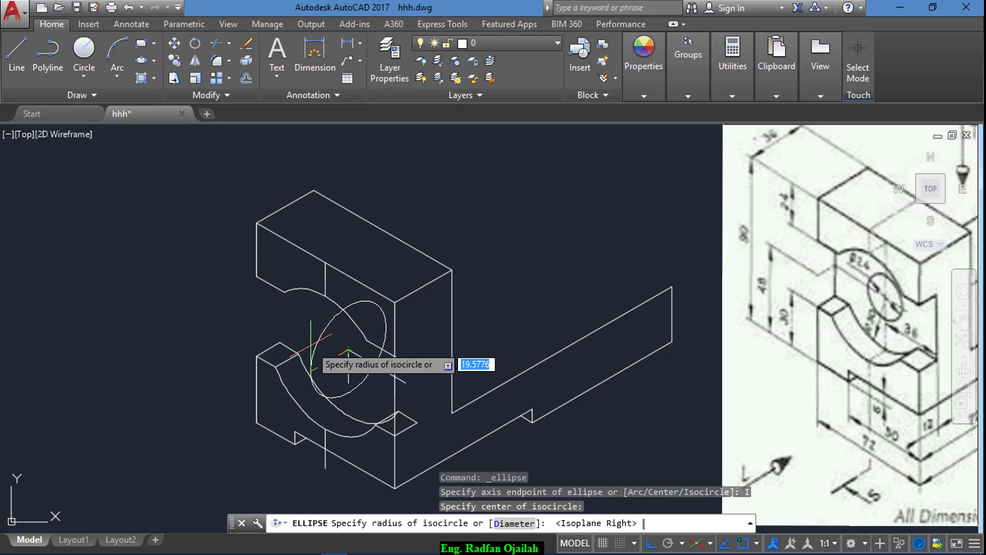
key("F5")
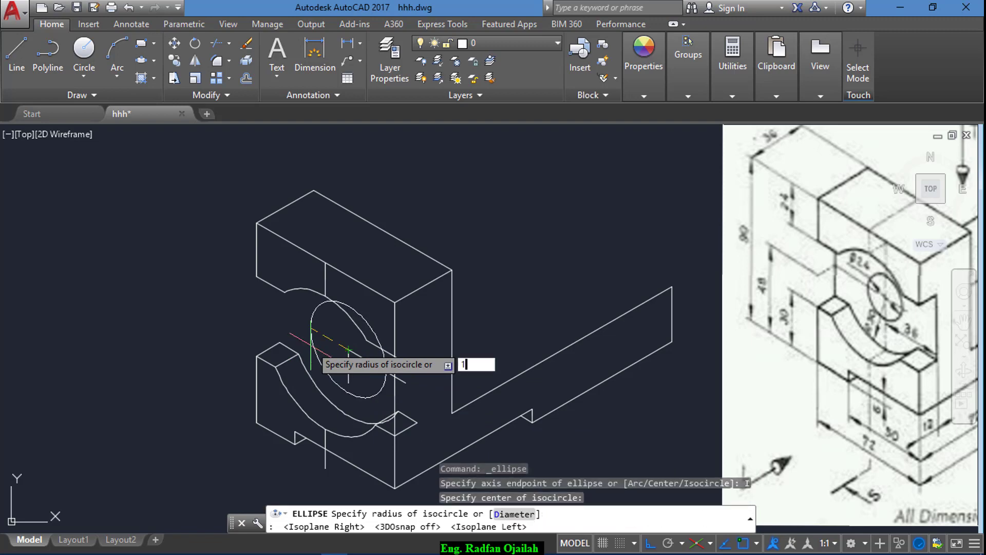
type("2")
key("Return")
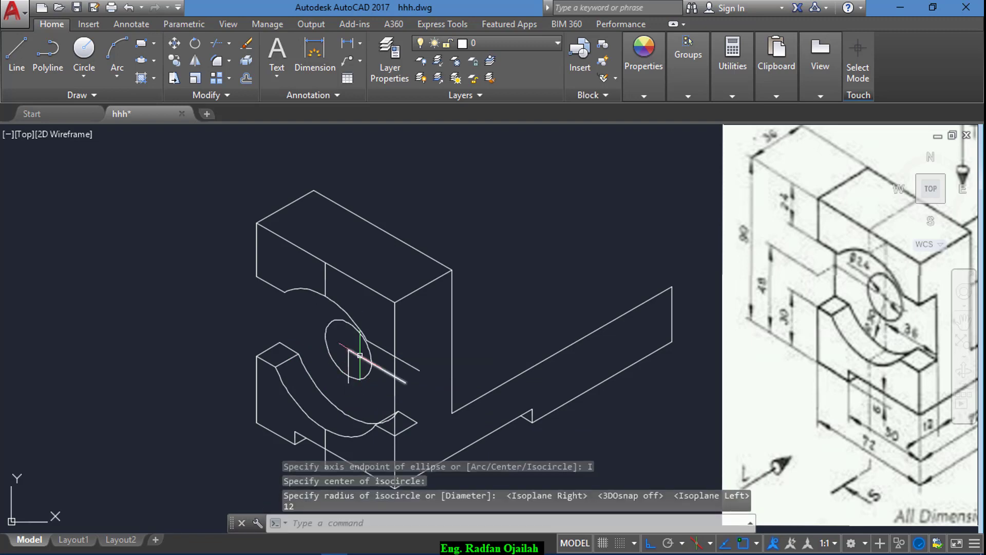
- Erase the two construction lines around the hole with a window selection
key("Escape")
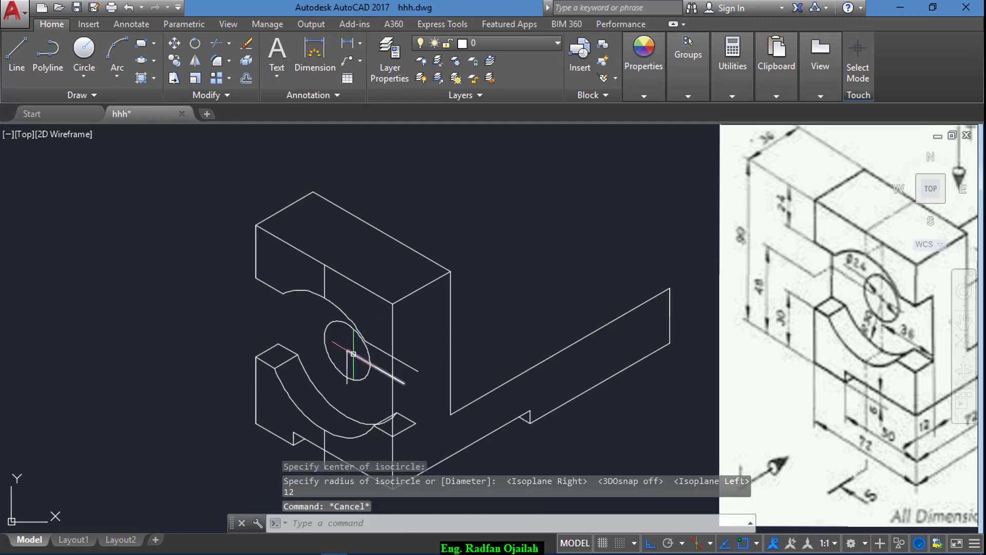
left_click(357, 345)
left_click(348, 373)
key("Delete")
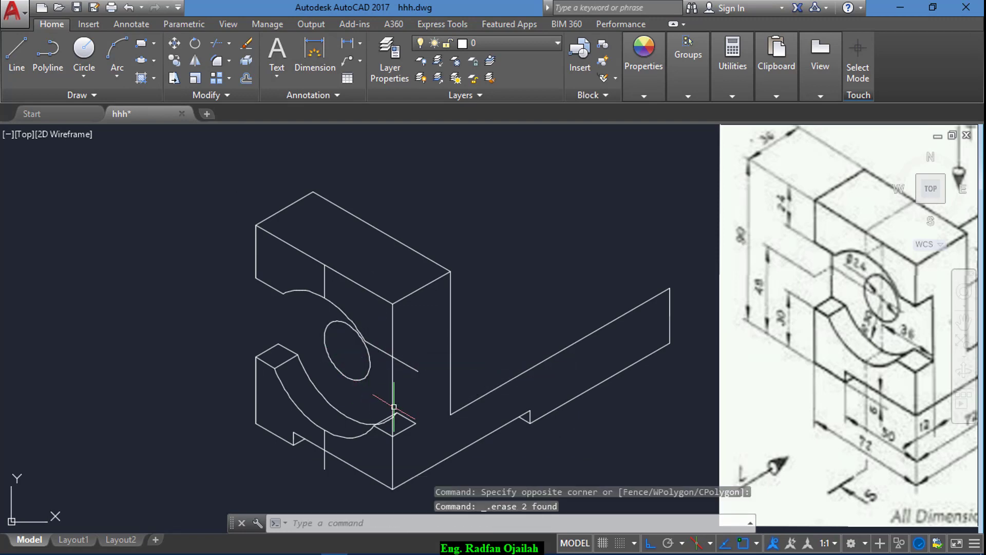
type("tr")
- Start a crossing trim over the edges below the hole, then cancel it
key("Return")
key("Return")
left_click(409, 355)
left_click(418, 394)
key("Escape")
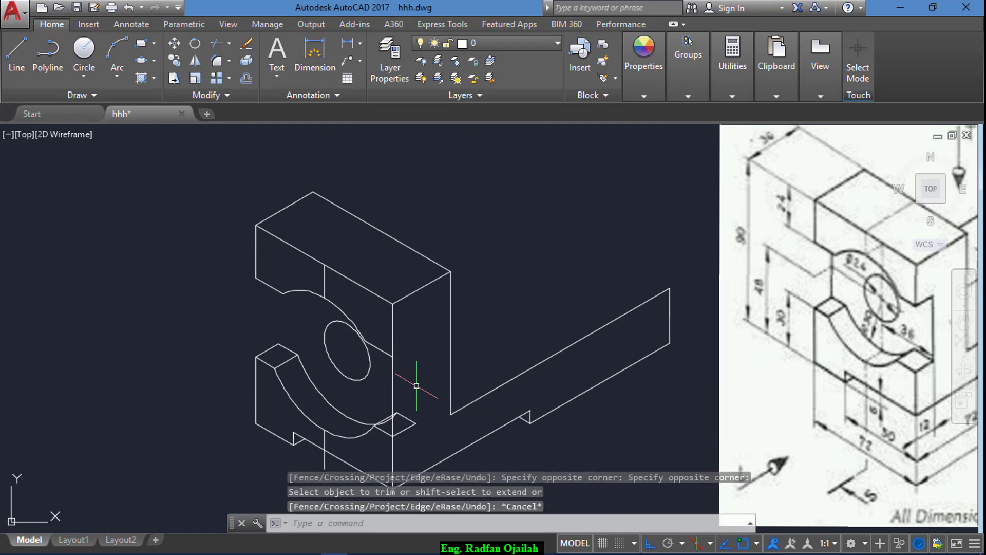
type("co")
- Copy the short notch edge up to sit beside the hole on the upright face
key("Return")
left_click(409, 428)
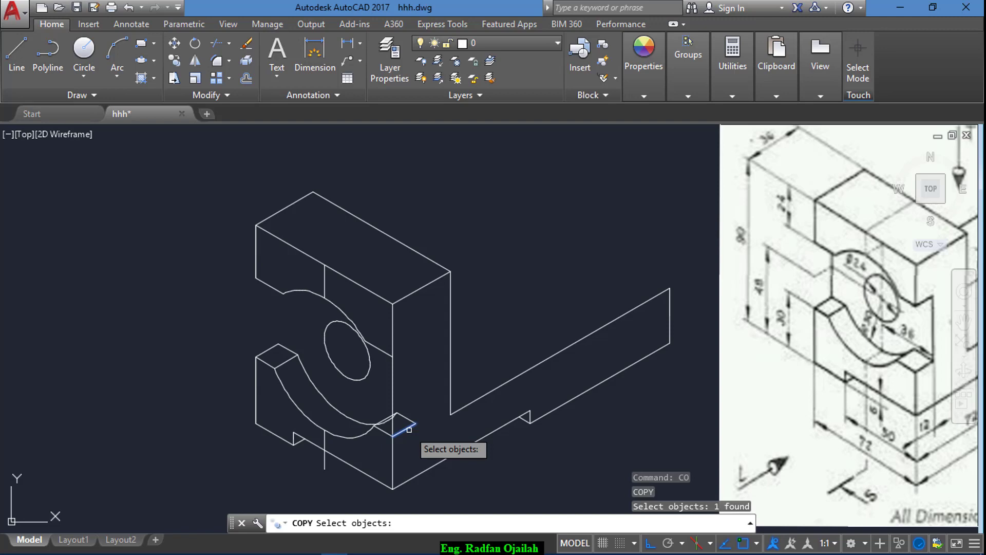
key("Return")
left_click(393, 436)
left_click(393, 355)
key("Escape")
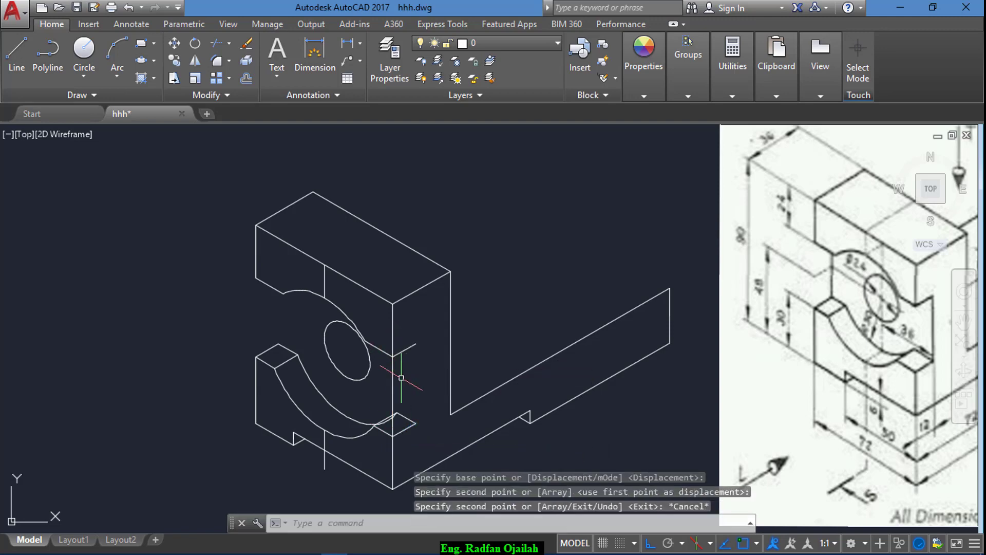
type("tr")
- Trim the excess edges around the notch corner using crossing windows
key("Return")
key("Return")
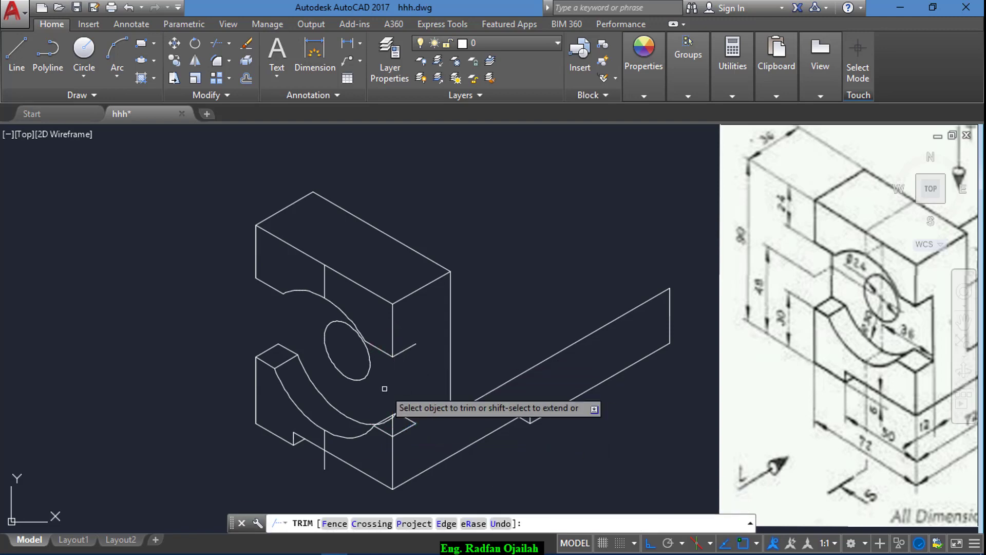
key("Escape")
left_click(397, 420)
key("Escape")
key("Return")
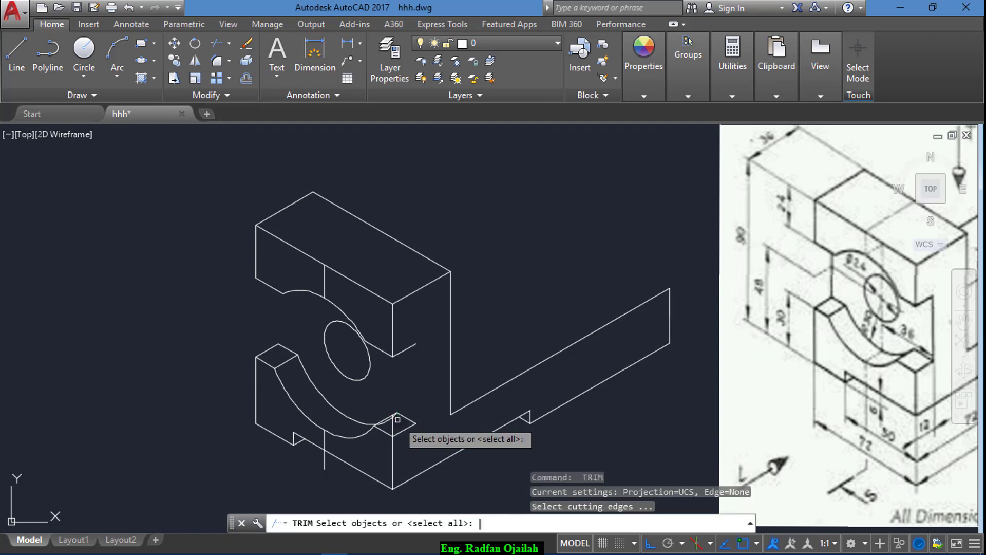
key("Return")
left_click(393, 356)
left_click(388, 426)
scroll(388, 426, "up", 5)
left_click(393, 409)
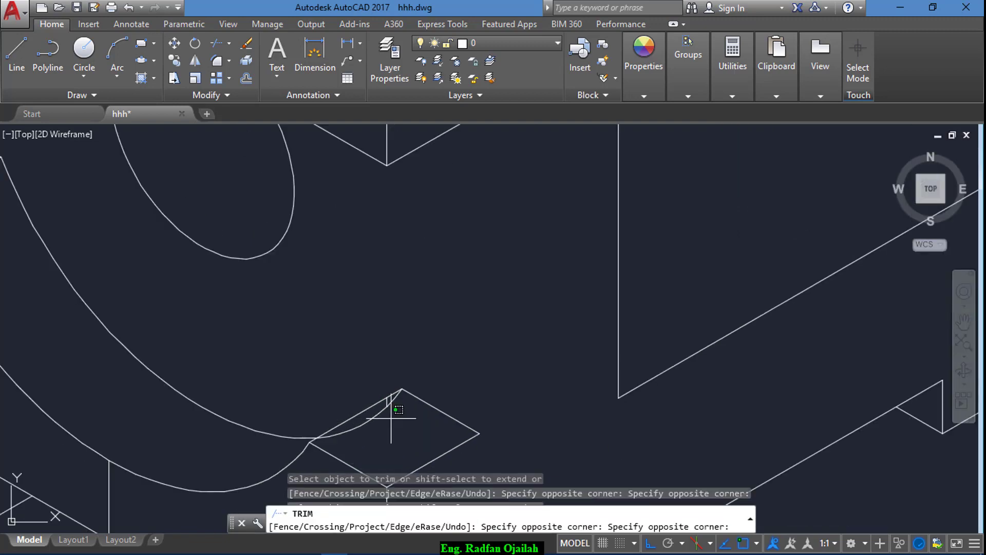
left_click(397, 411)
key("Return")
key("Return")
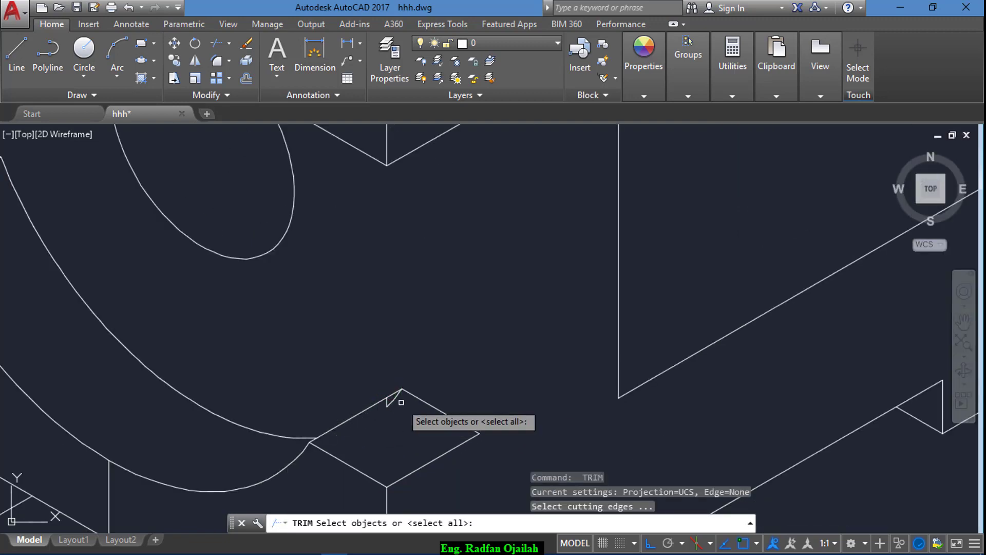
key("Escape")
key("Escape")
- Delete the leftover arc near the lower cutout's corner
left_click(389, 401)
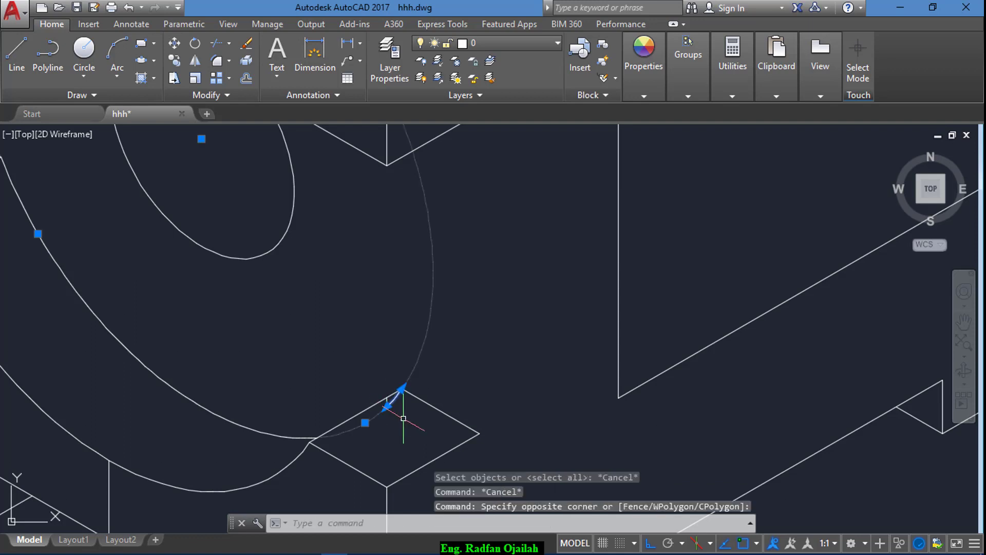
key("Delete")
left_click(391, 402)
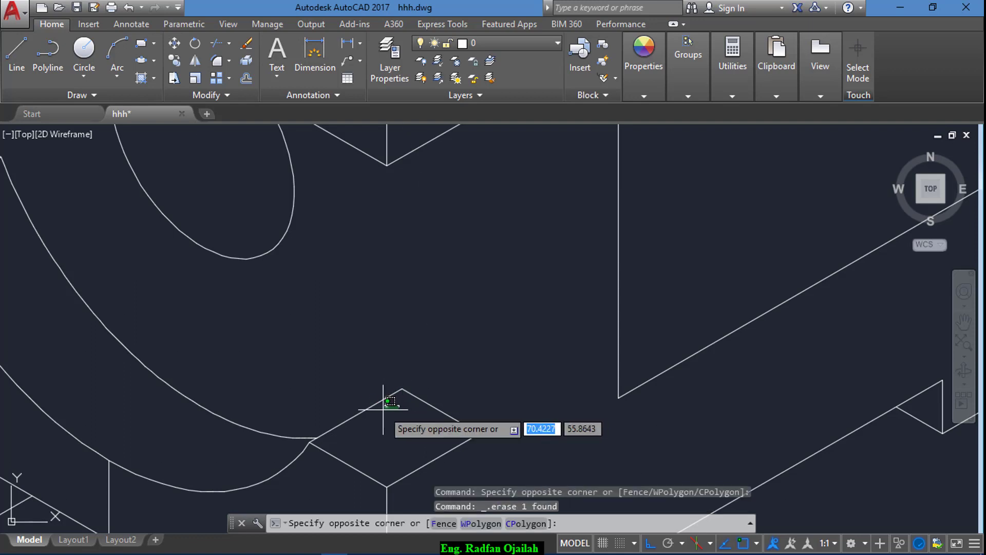
left_click(386, 404)
scroll(413, 415, "down", 3)
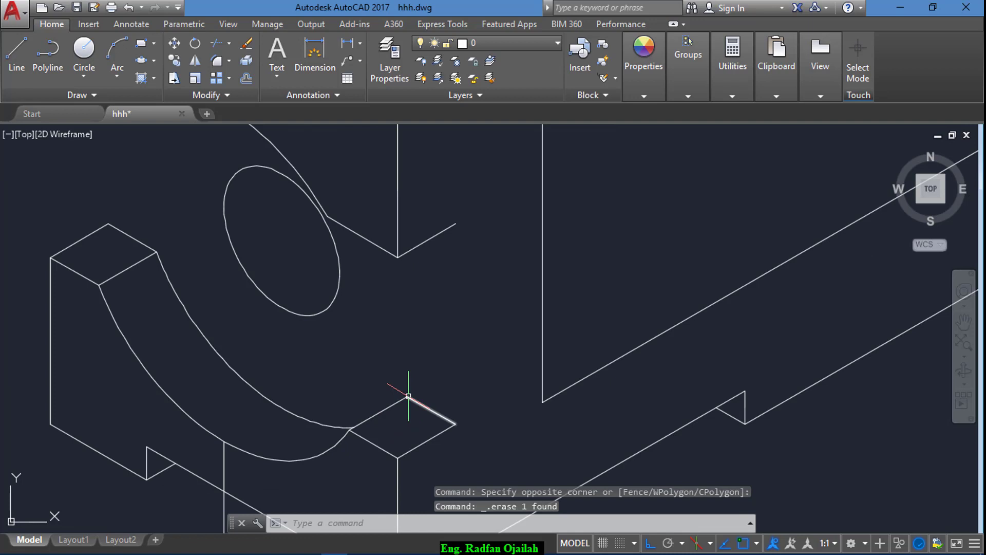
scroll(385, 384, "down", 2)
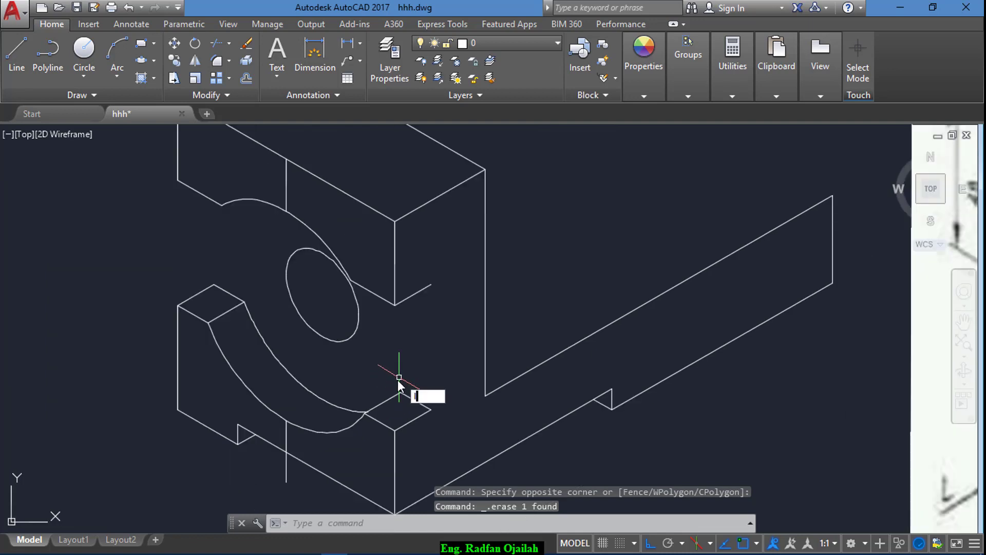
type("l")
- Draw two vertical edges, the second rising from the lower block corner to the upper face
key("Return")
left_click(431, 286)
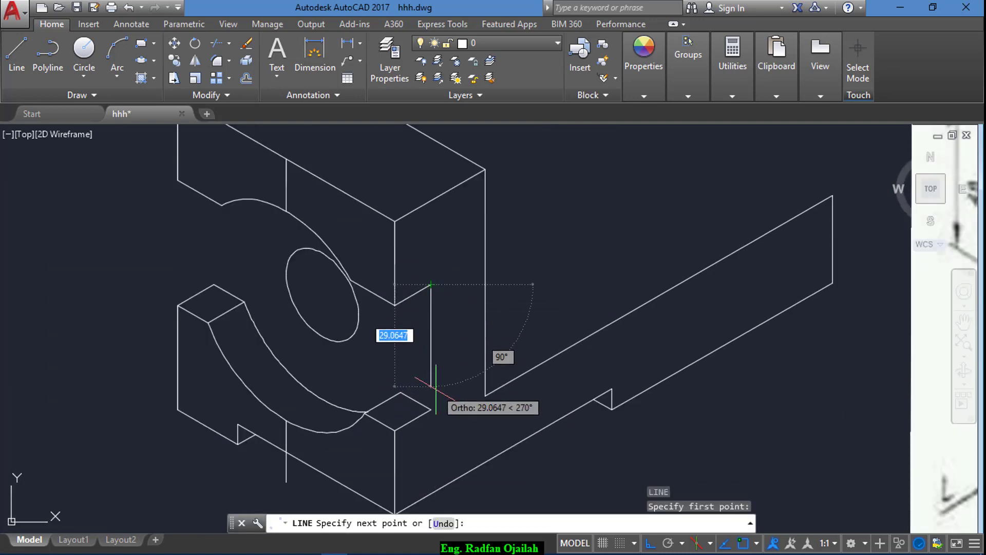
left_click(432, 407)
key("Return")
scroll(441, 417, "down", 2)
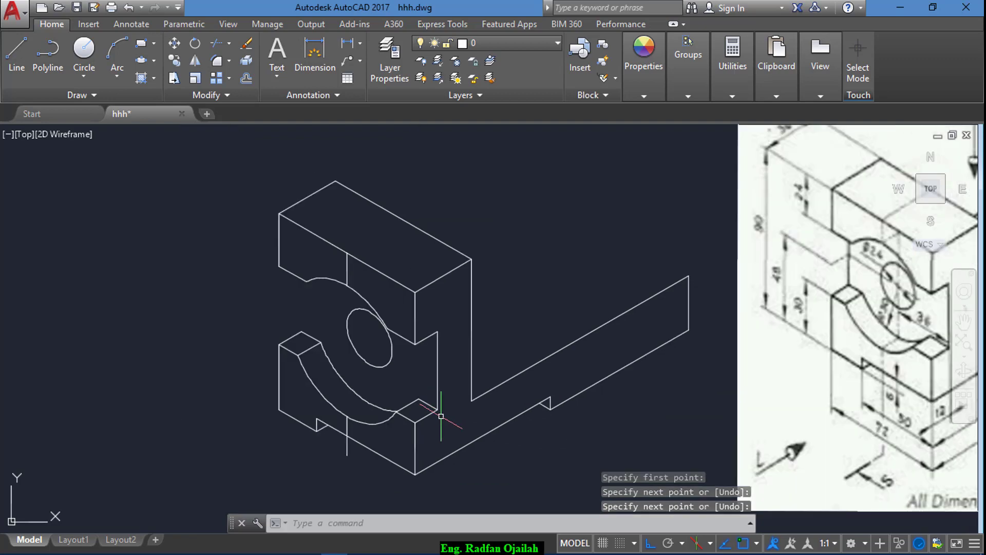
type("l")
key("Return")
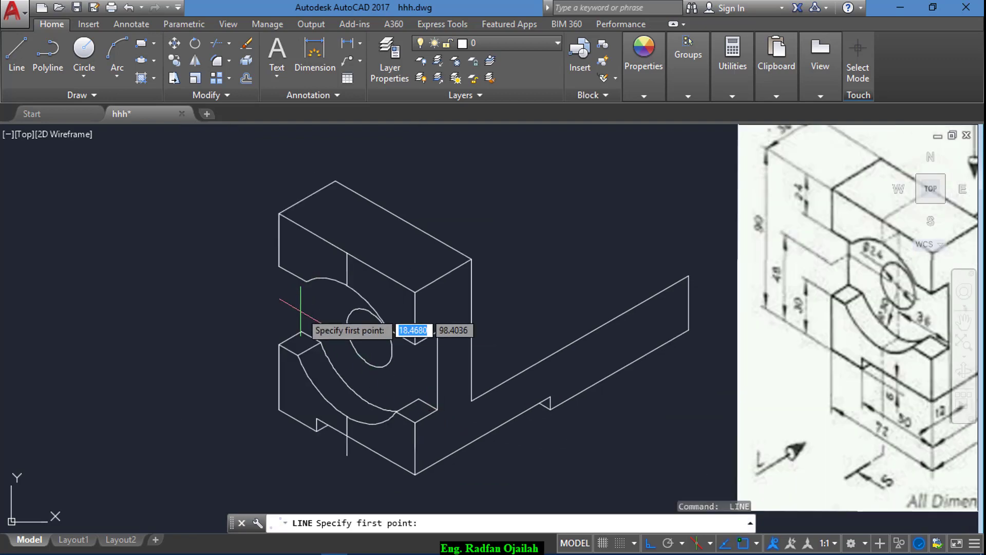
left_click(301, 333)
left_click(300, 261)
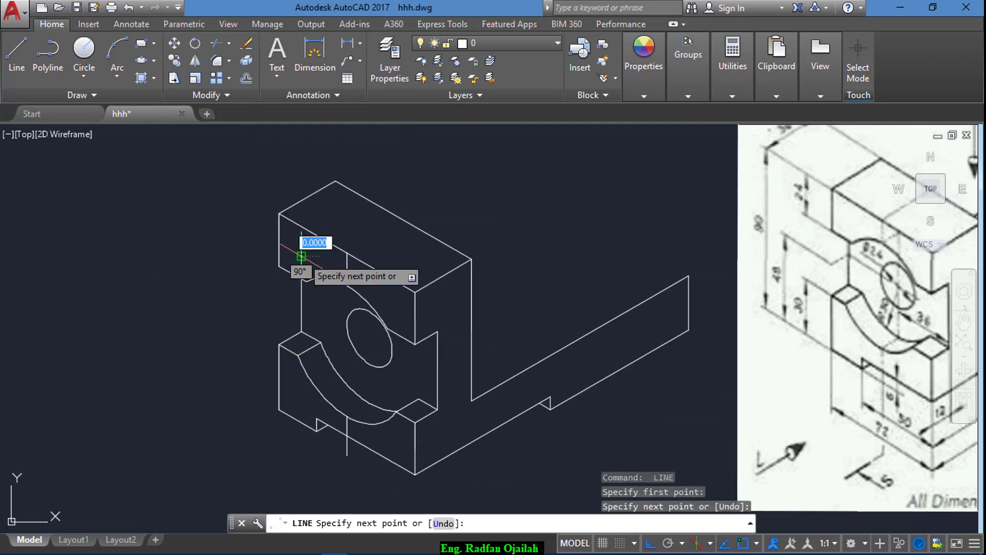
key("Return")
type("tr")
- Trim away the short vertical stub at the upper face
key("Return")
key("Return")
left_click(300, 264)
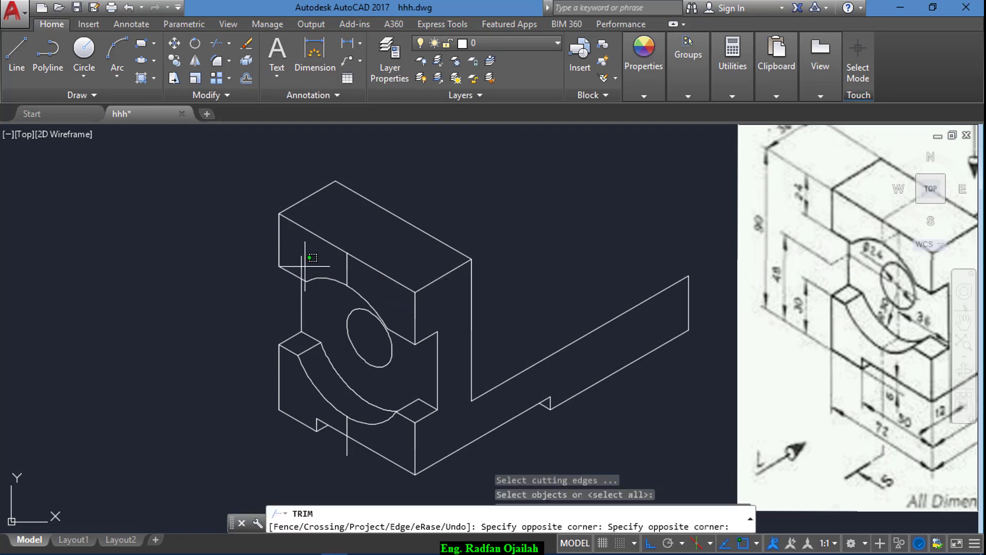
left_click(301, 269)
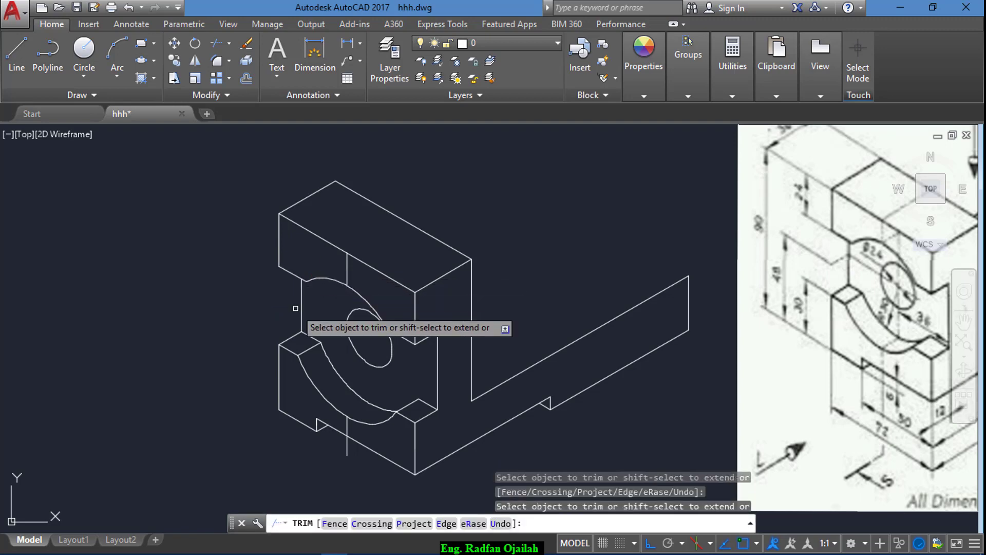
scroll(294, 312, "down", 2)
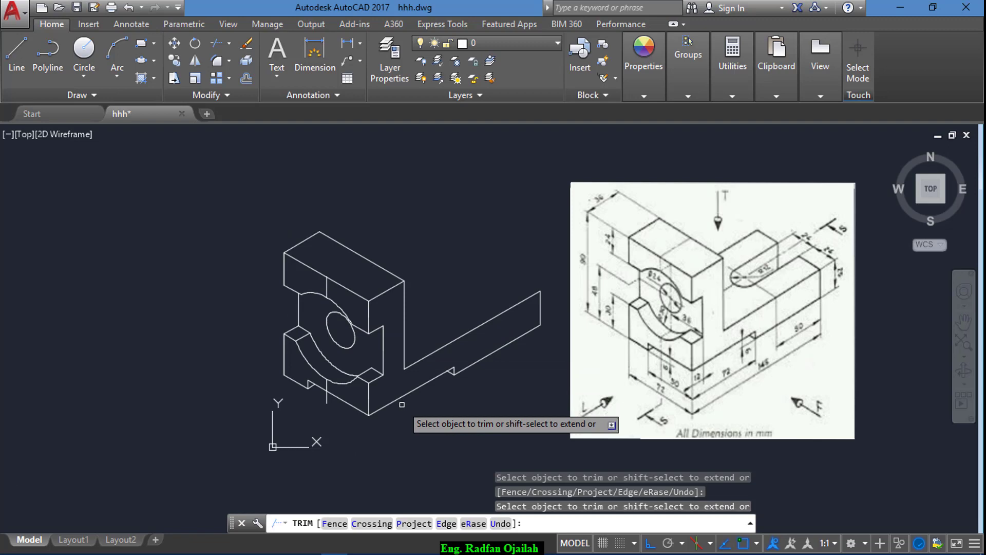
scroll(421, 303, "up", 1)
scroll(385, 317, "down", 1)
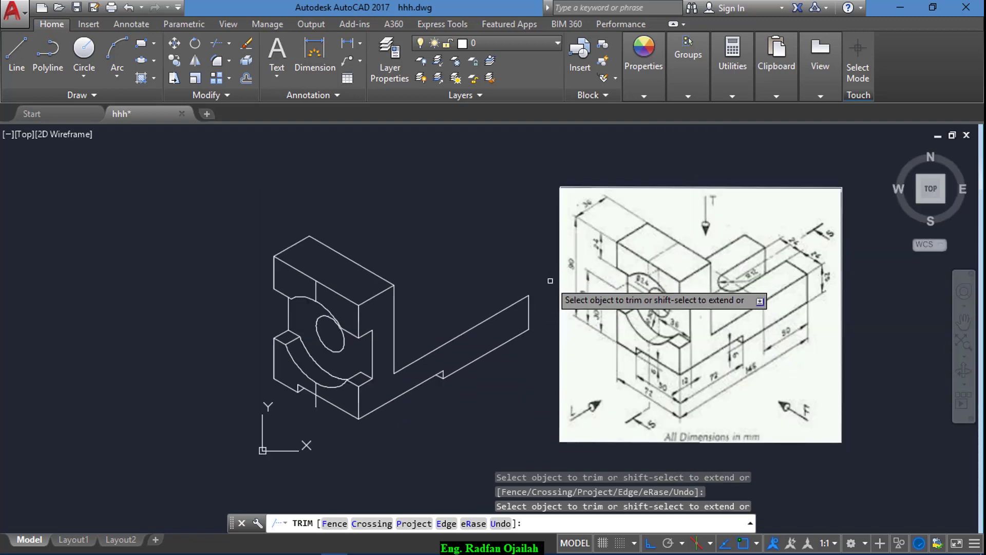
scroll(432, 284, "up", 1)
scroll(386, 331, "down", 1)
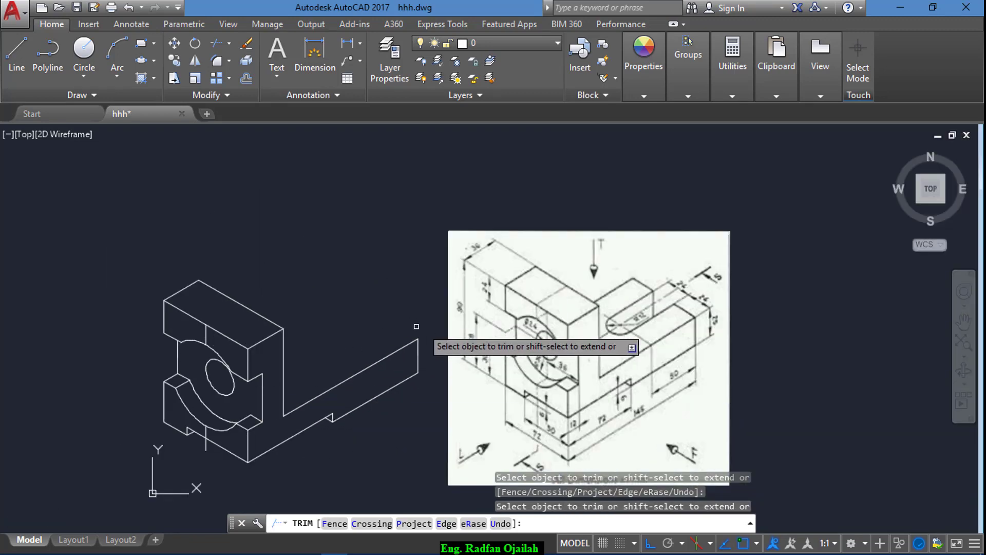
scroll(694, 297, "up", 4)
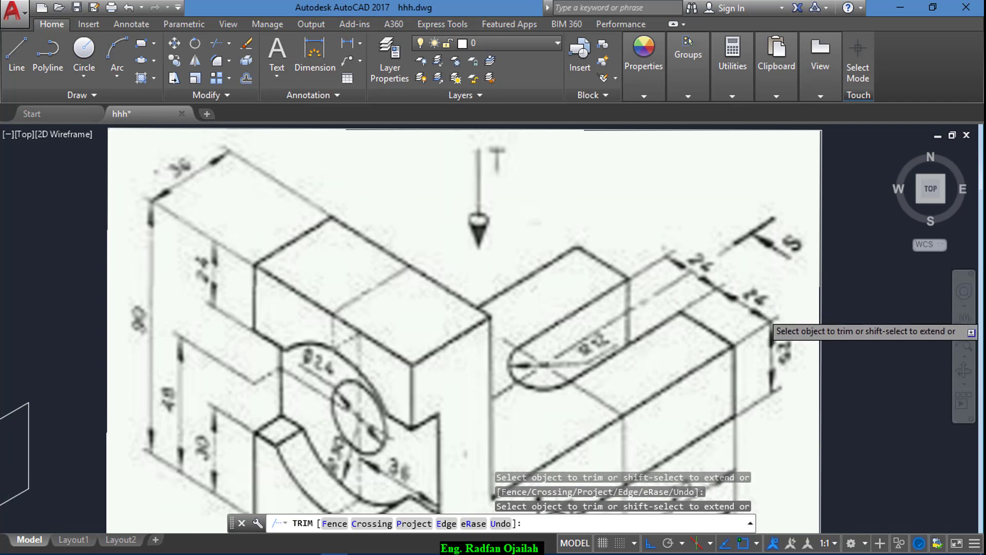
scroll(763, 313, "down", 2)
key("Escape")
key("Escape")
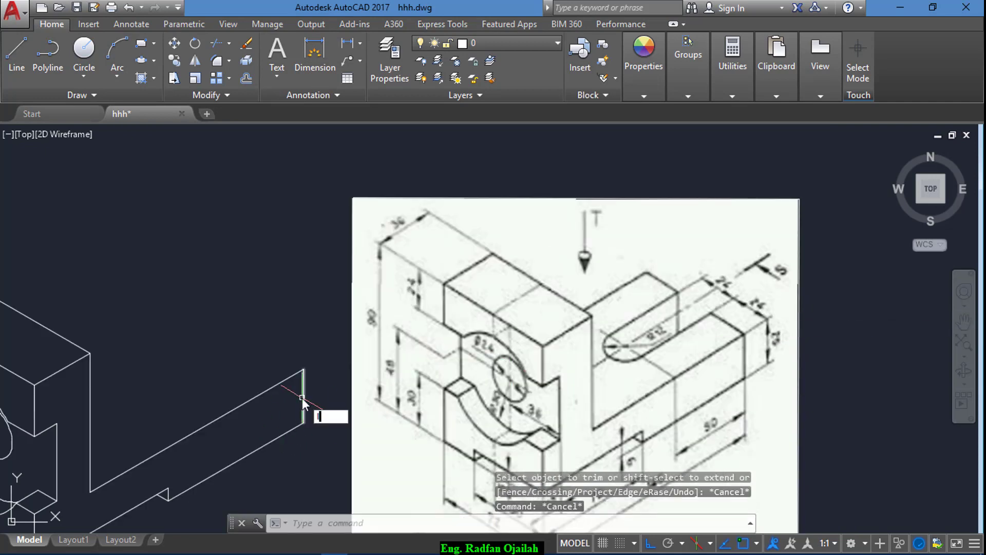
type("L")
- Draw the 24-by-50 recess outline from the base's right-end top point on the Top isoplane
key("Return")
left_click(303, 369)
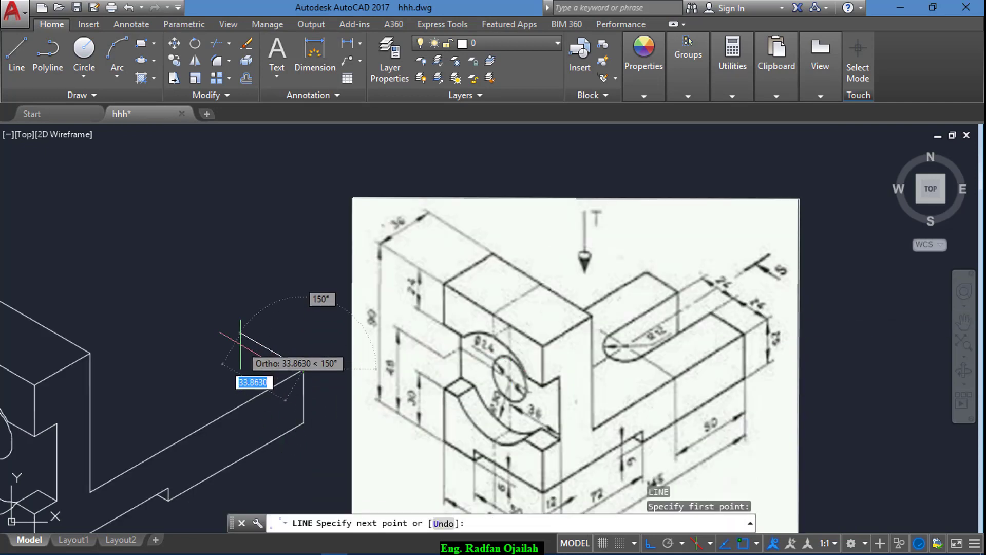
type("24")
key("Return")
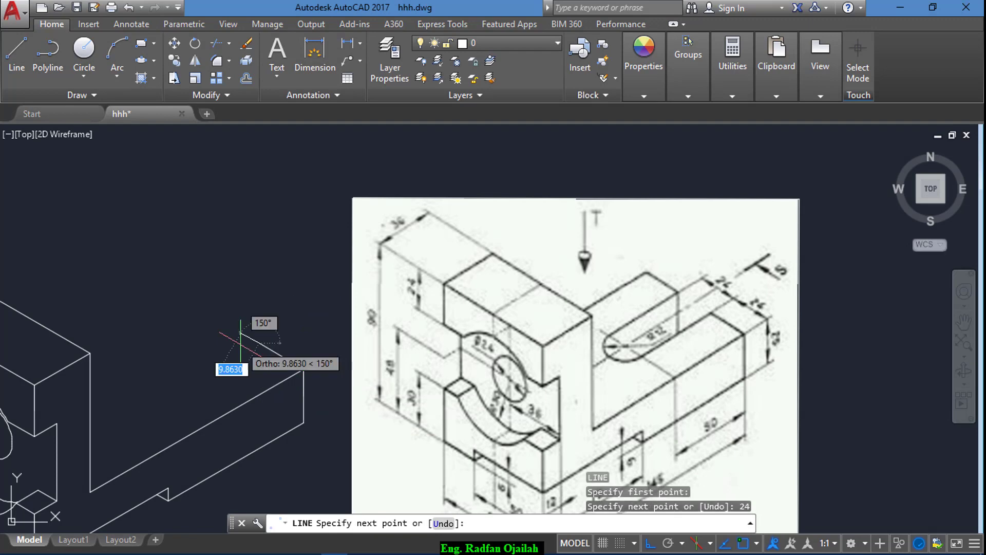
left_click(260, 345)
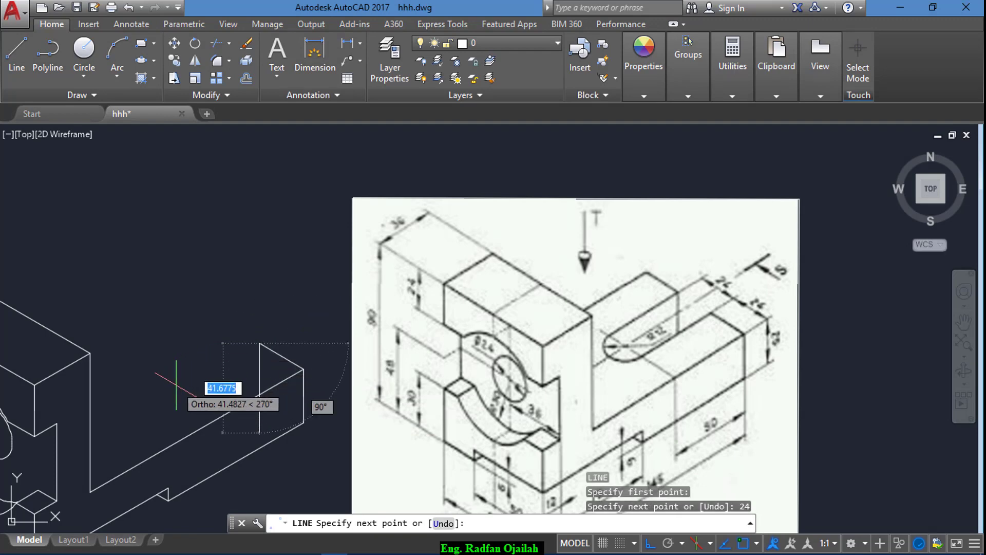
key("F5")
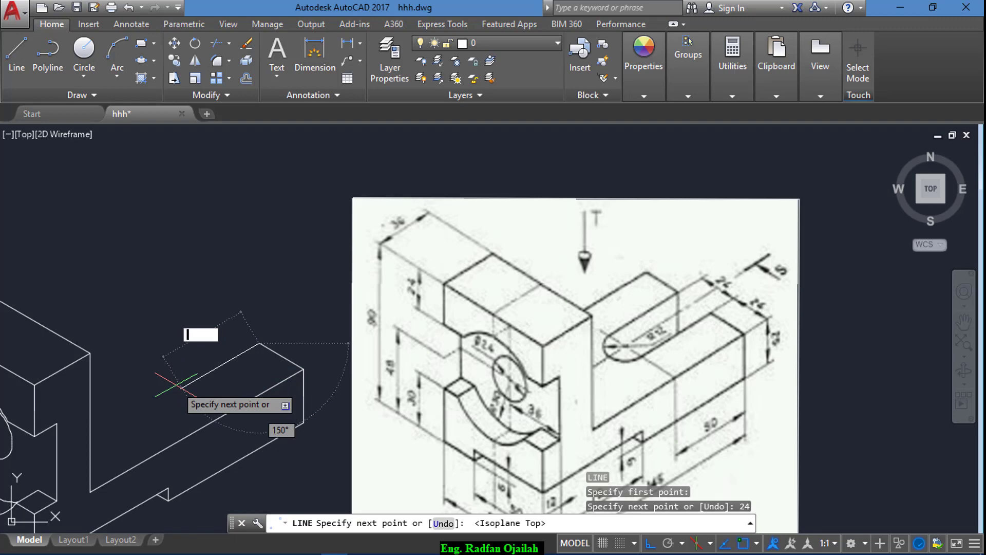
type("50")
key("Return")
type("50")
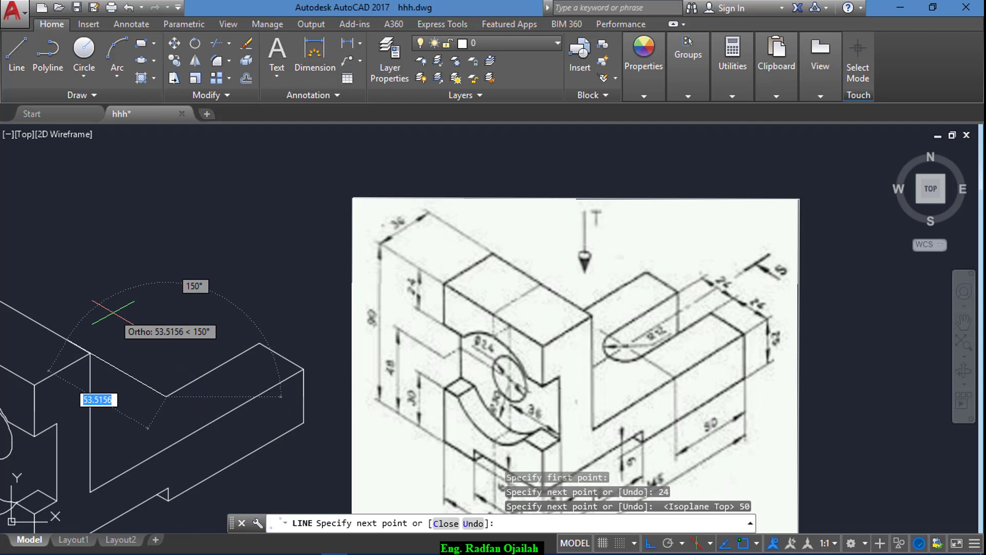
type("24")
key("Return")
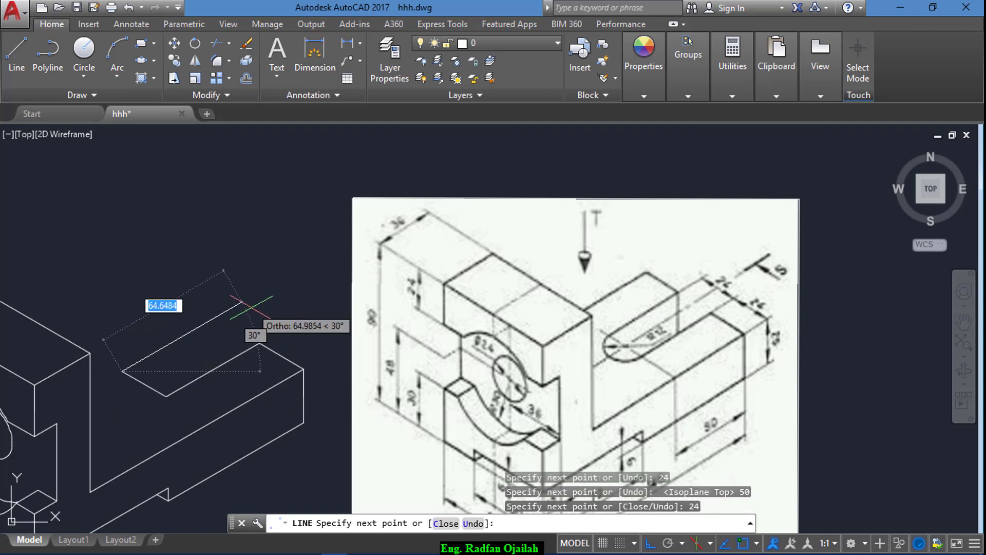
type("5")
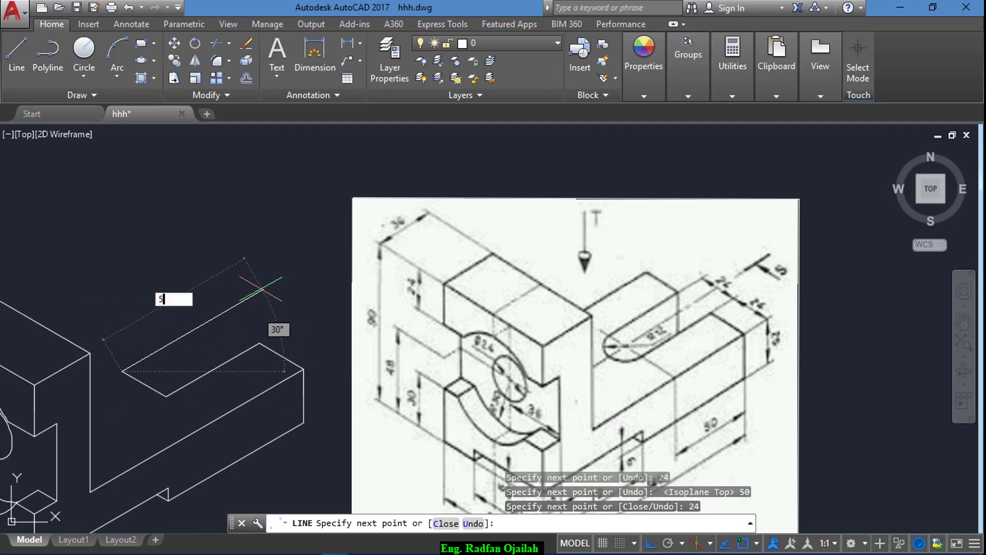
key("Return")
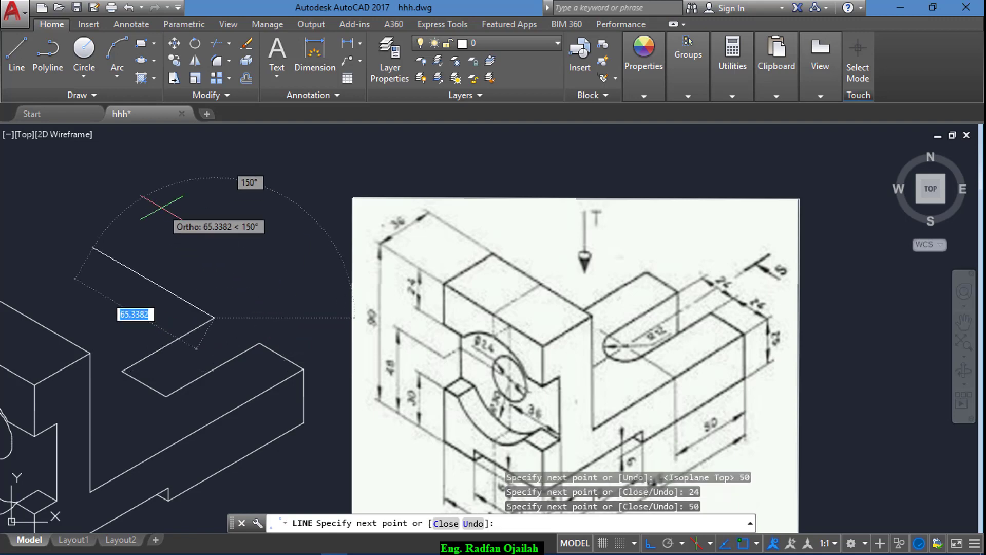
type("24")
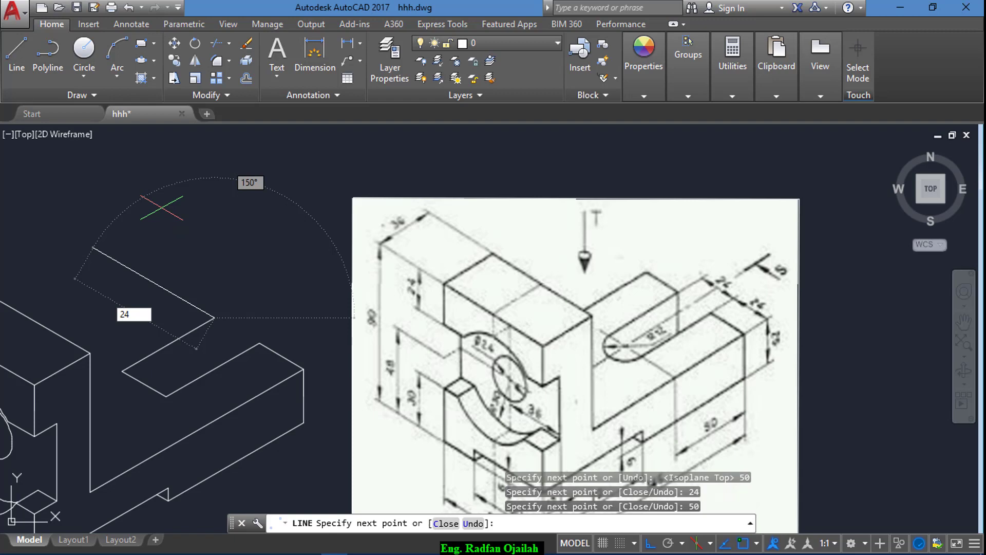
key("Return")
scroll(298, 182, "down", 2)
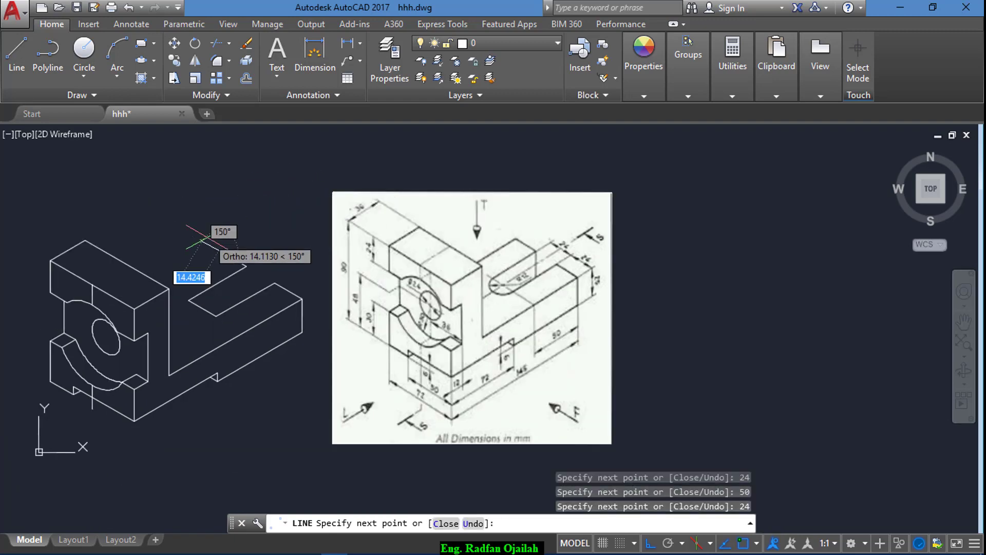
left_click(31, 396)
key("Return")
scroll(160, 270, "up", 4)
type("tr")
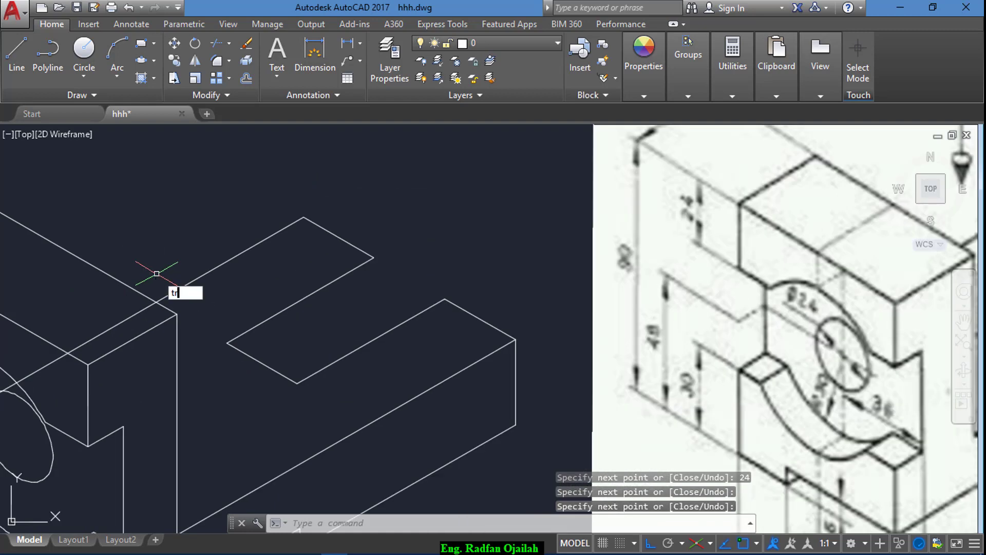
- Trim the recess outline using the upper block's top edge as the boundary
key("Return")
left_click(143, 293)
key("Return")
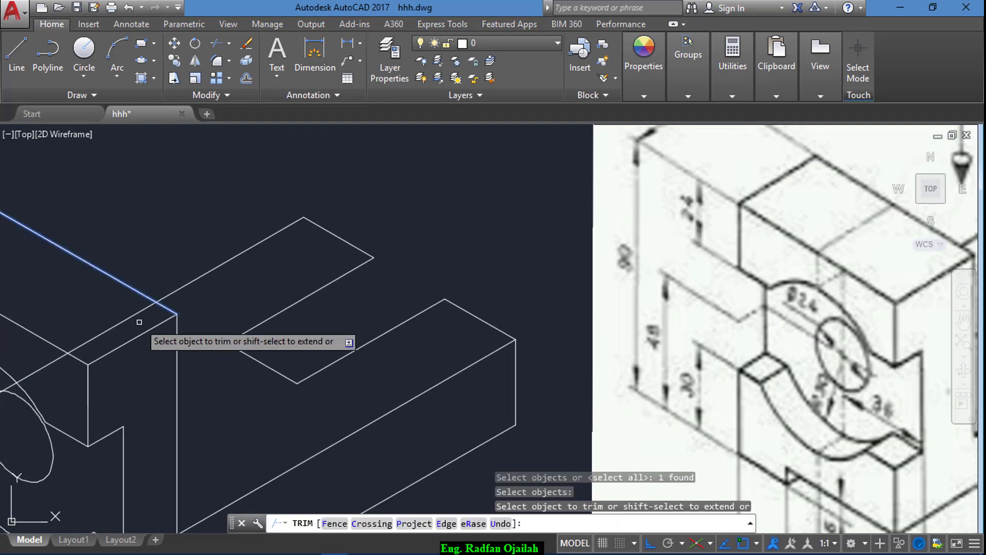
scroll(176, 300, "down", 3)
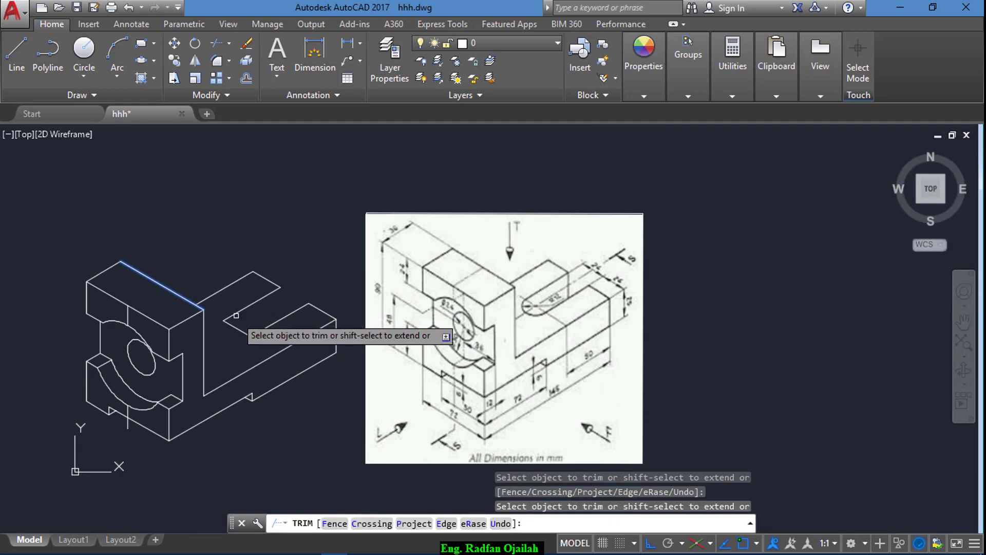
key("Escape")
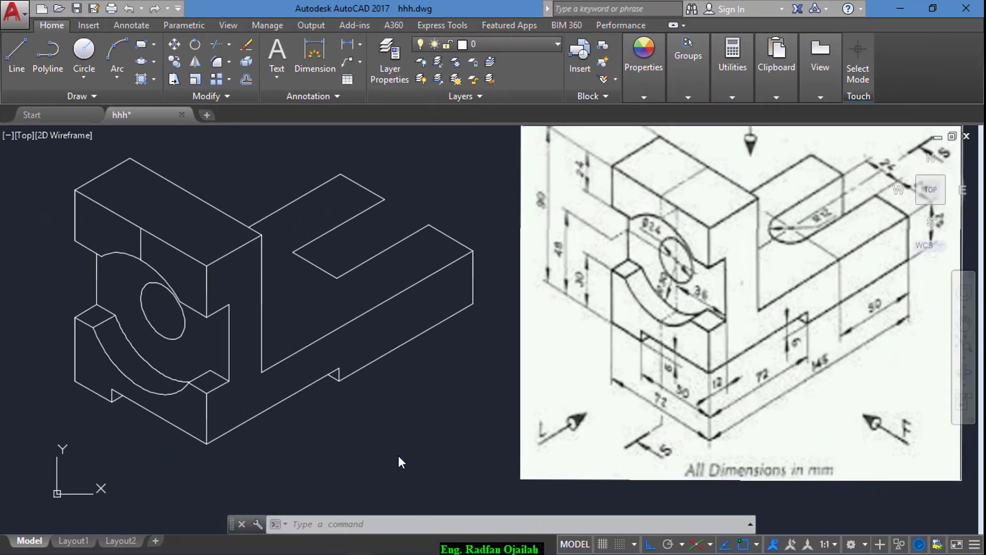
- Pick two points near the base and start a new line
left_click(351, 453)
left_click(359, 450)
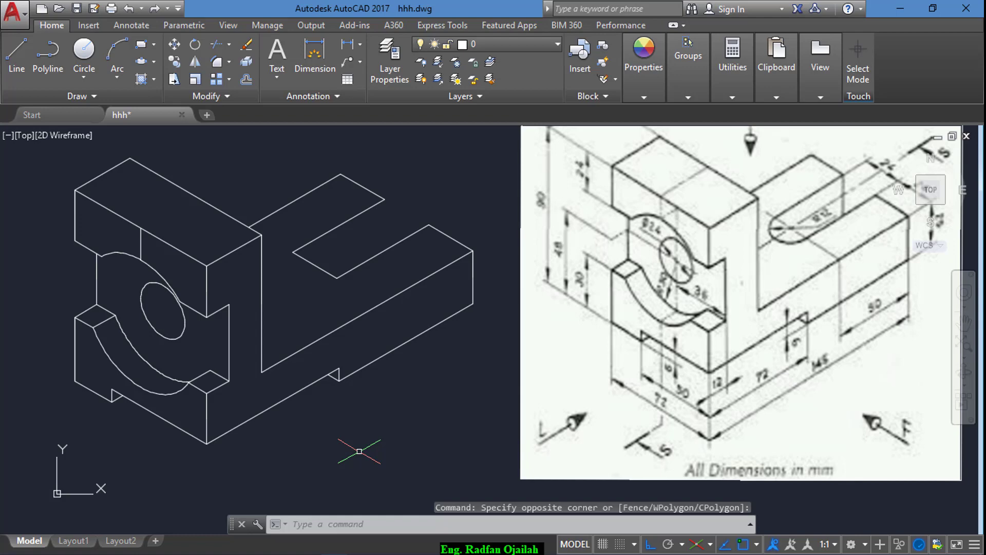
type("l")
key("Return")
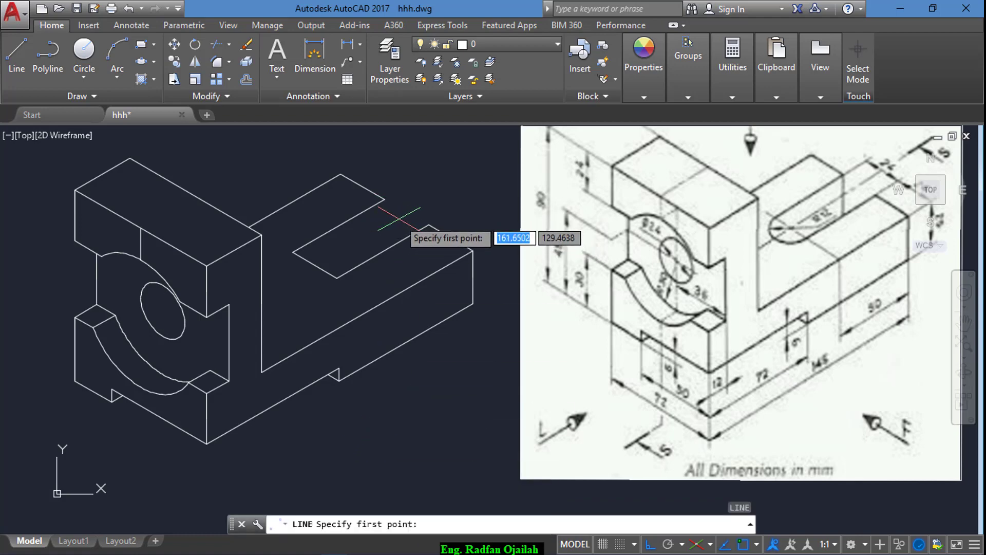
- Draw a vertical depth edge down from the recess's far corner
left_click(384, 199)
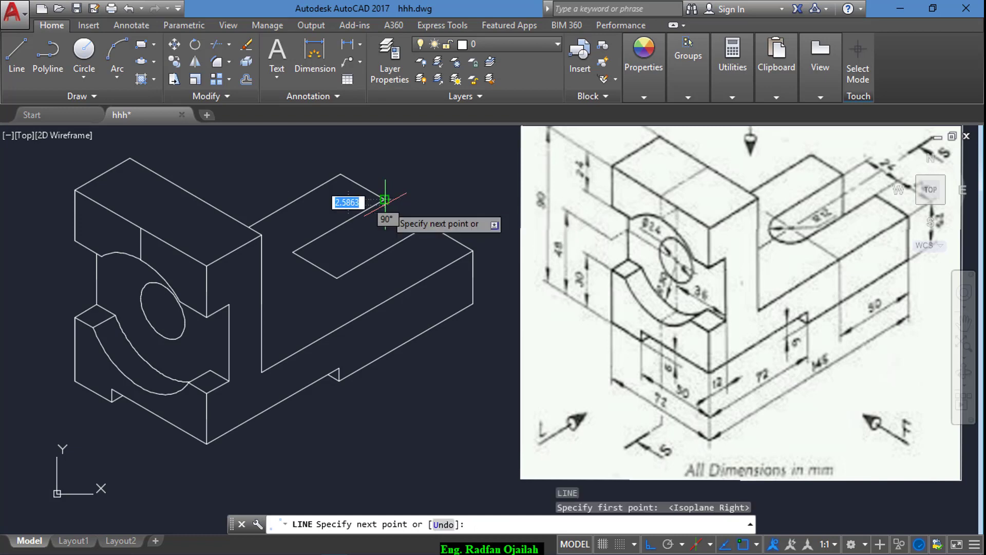
left_click(384, 254)
key("Return")
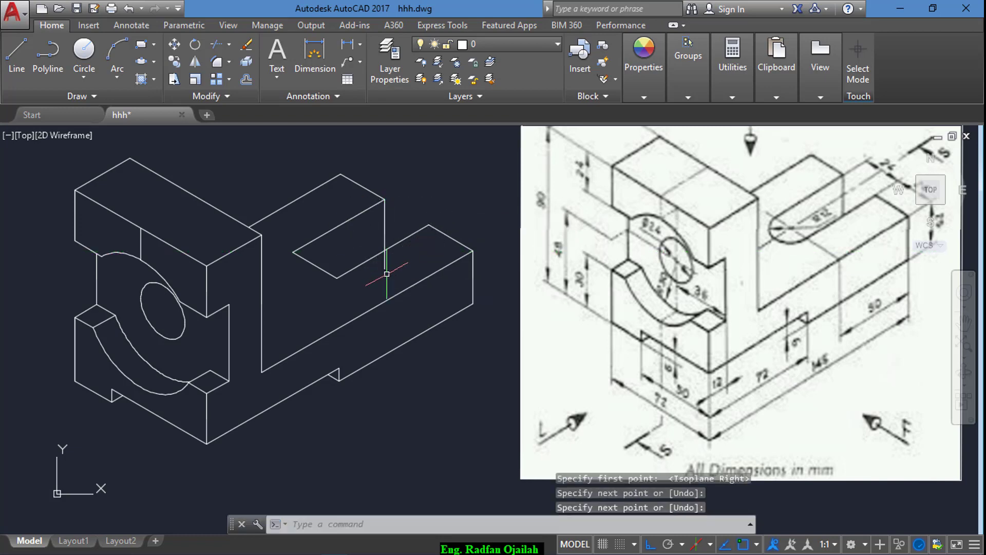
type("tr")
key("Return")
key("Return")
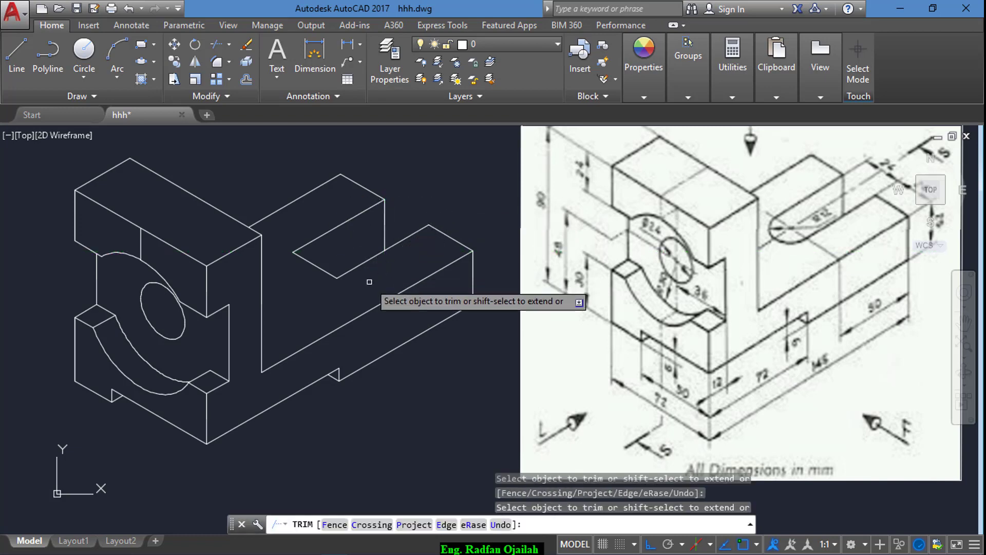
key("Escape")
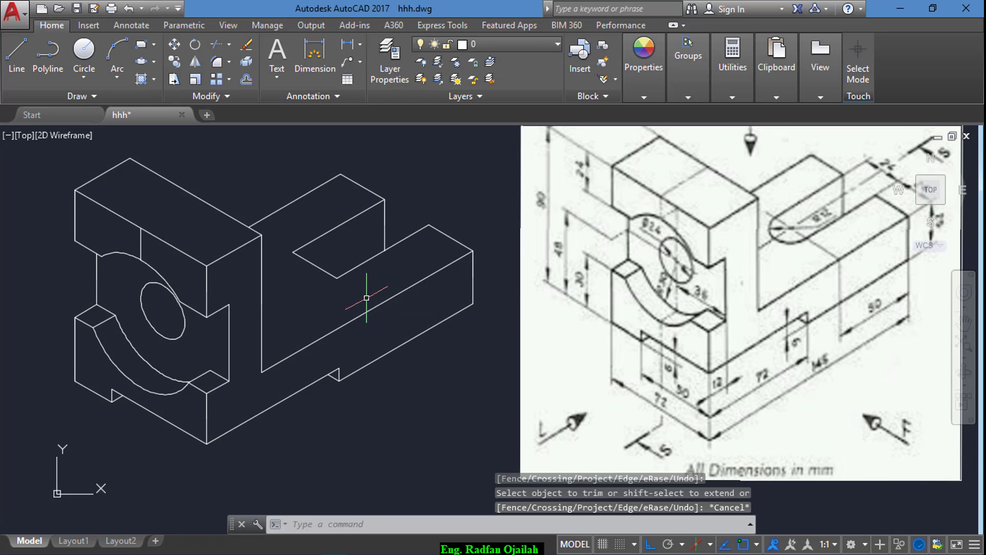